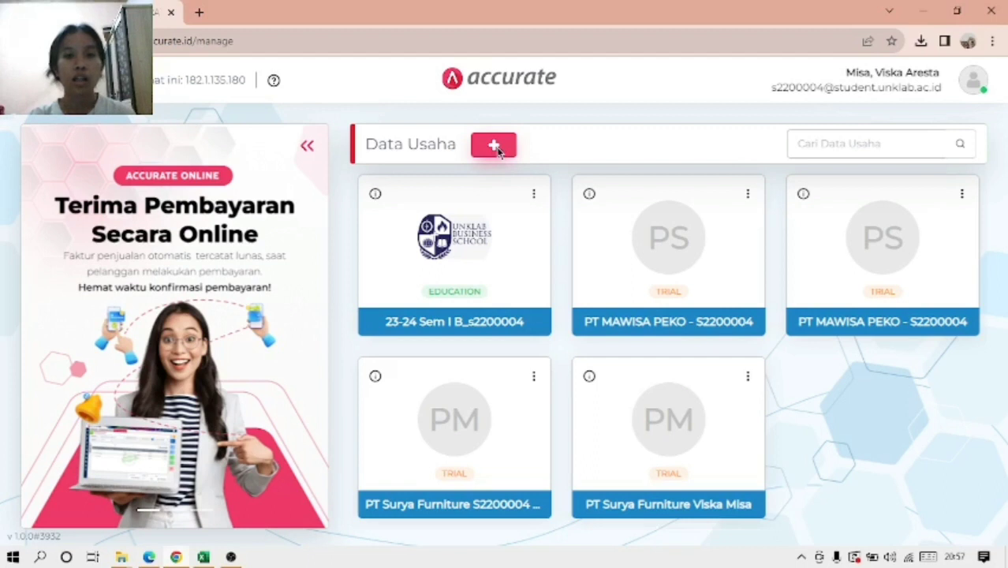
Step: Start a new business data record and copy the company name "PT Surya Furniture" from the training module PDF in Edge
{"action": "left_click", "coordinate": [495, 146]}
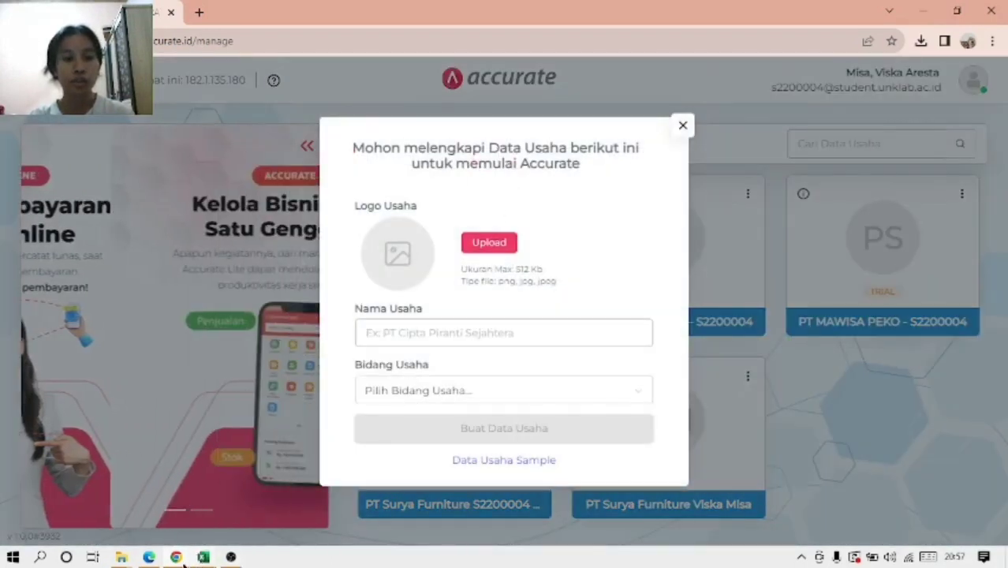
{"action": "left_click", "coordinate": [149, 557]}
{"action": "scroll", "coordinate": [412, 340], "scroll_direction": "down", "scroll_amount": 20}
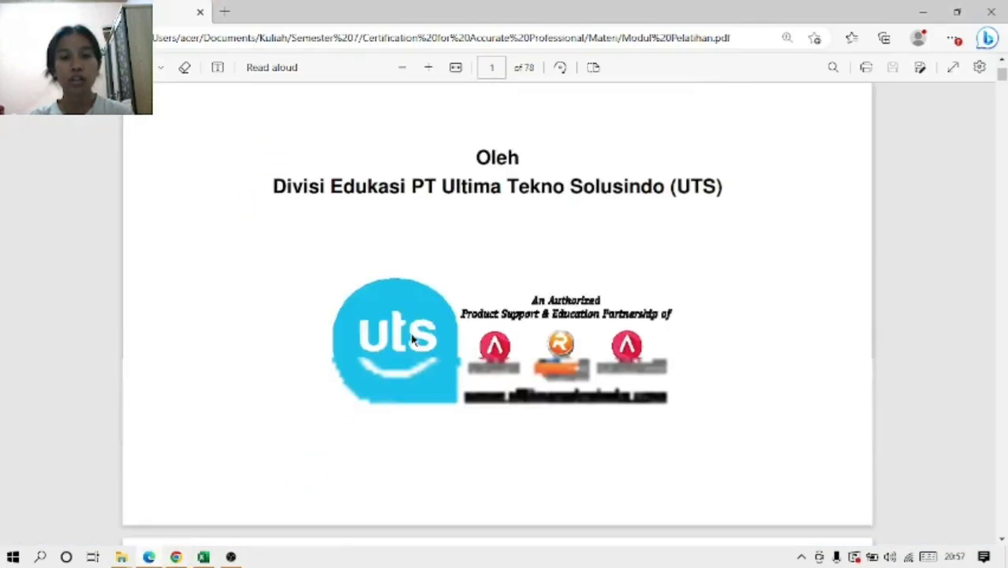
{"action": "scroll", "coordinate": [412, 340], "scroll_direction": "down", "scroll_amount": 4}
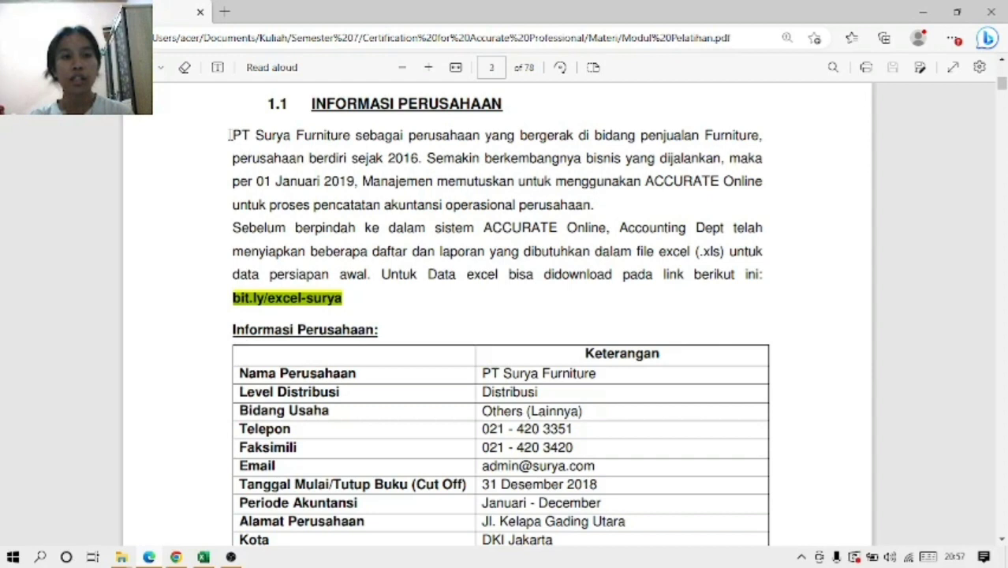
{"action": "left_click_drag", "start_coordinate": [231, 136], "coordinate": [348, 138]}
{"action": "key", "text": "ctrl+c"}
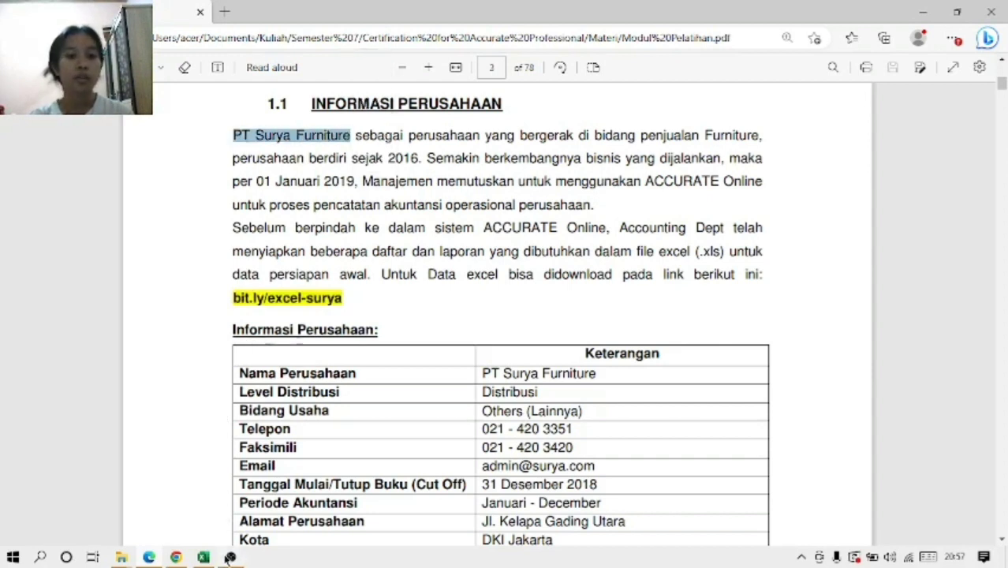
Step: Return to Accurate in Chrome and enter "PT Surya Furniture - Project" as the name of the new business data
{"action": "left_click", "coordinate": [180, 558]}
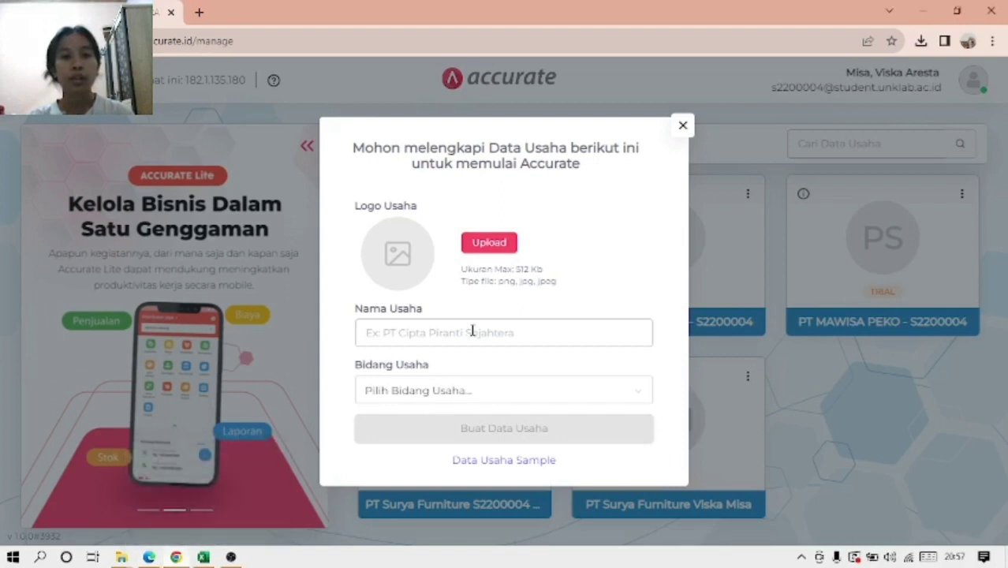
{"action": "left_click", "coordinate": [471, 332]}
{"action": "key", "text": "ctrl+v"}
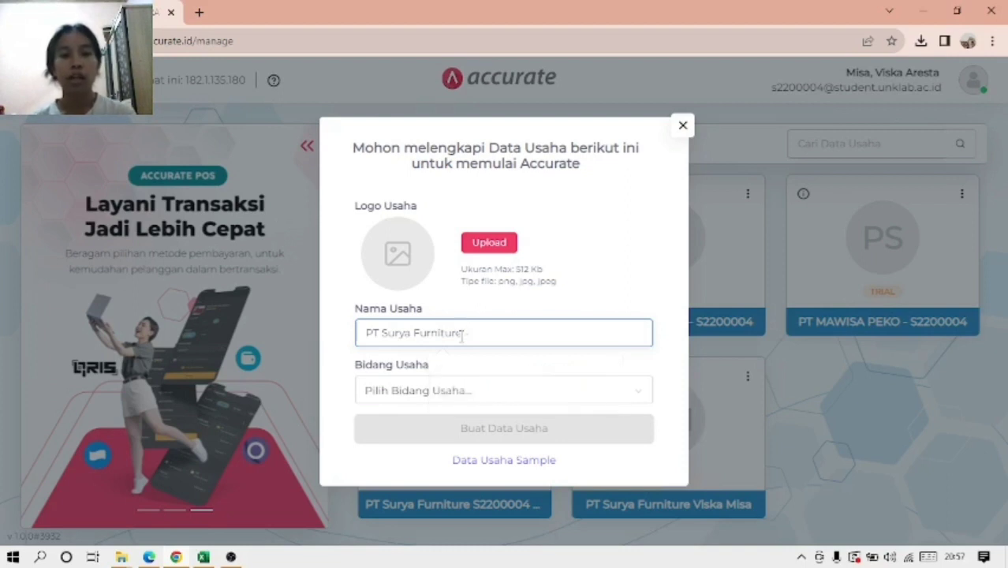
{"action": "type", "text": "-"}
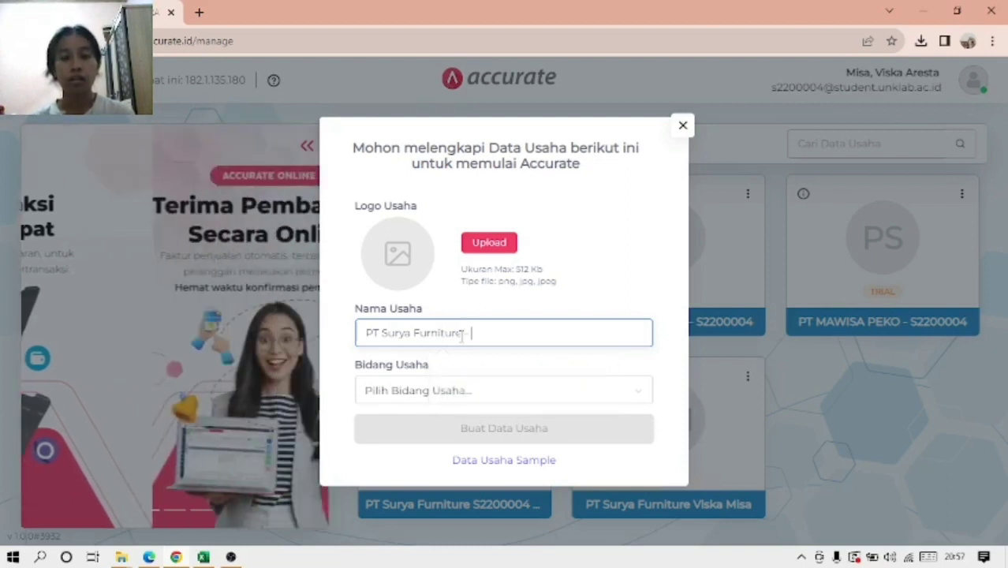
{"action": "type", "text": " Project"}
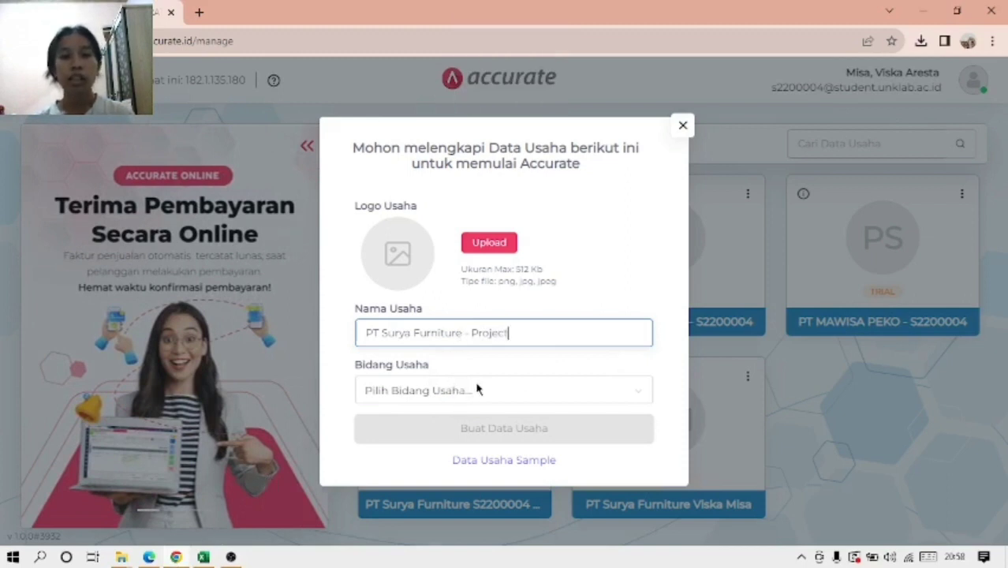
Step: Set the business field of the new business data to Others (Lainnya)
{"action": "left_click", "coordinate": [604, 389]}
{"action": "scroll", "coordinate": [565, 365], "scroll_direction": "down", "scroll_amount": 1}
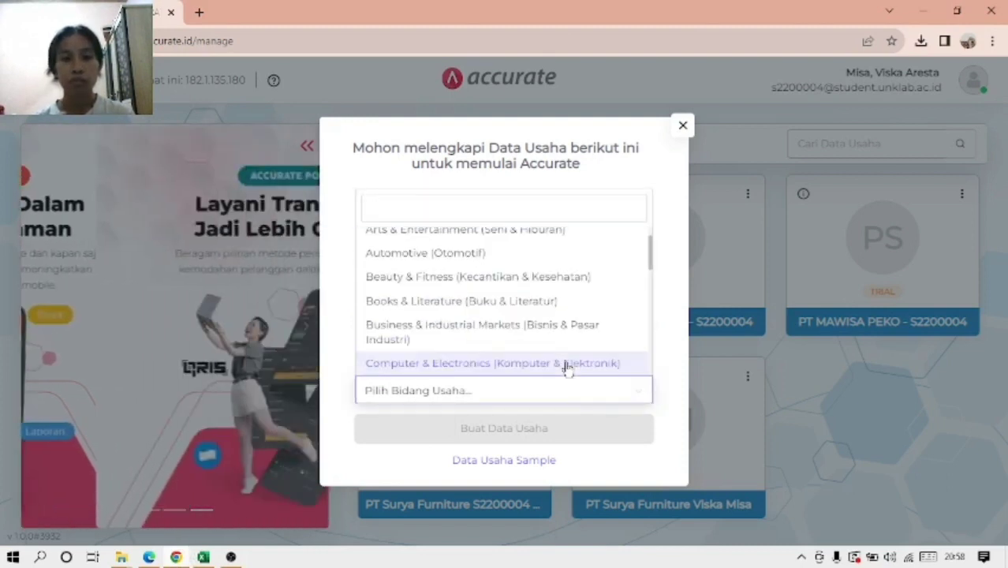
{"action": "scroll", "coordinate": [566, 368], "scroll_direction": "down", "scroll_amount": 8}
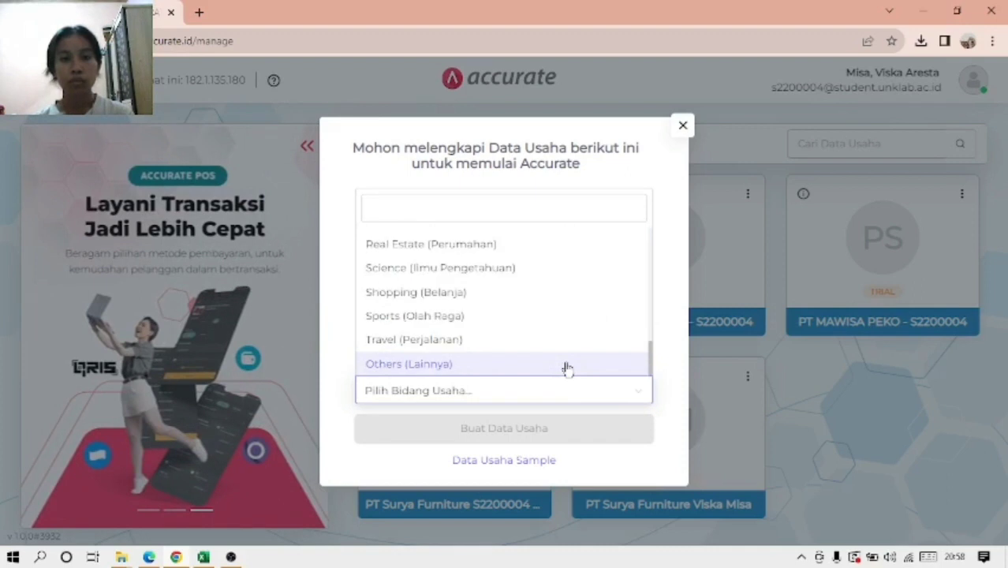
{"action": "left_click", "coordinate": [538, 364]}
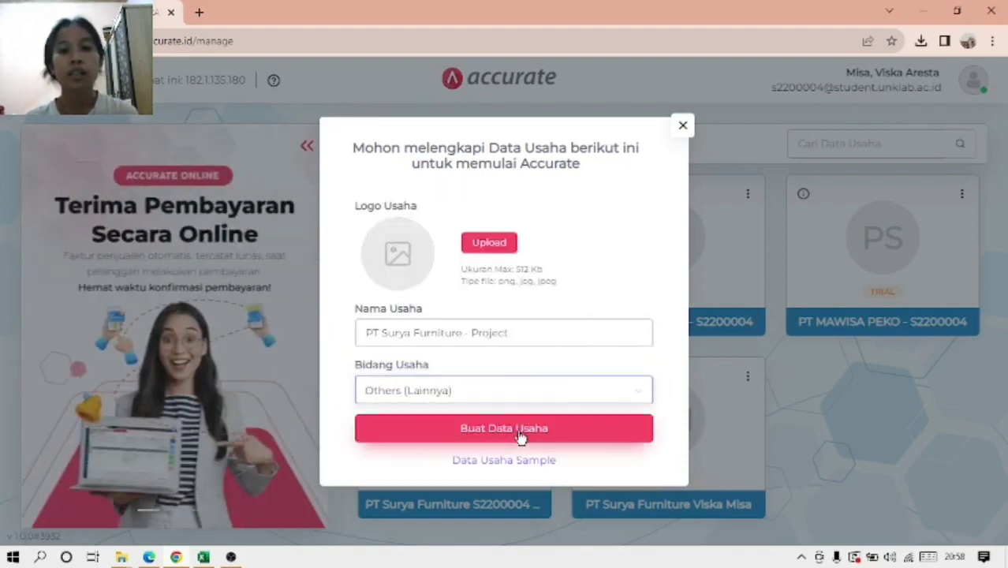
Step: Create the business data and continue into its company information setup
{"action": "left_click", "coordinate": [521, 437]}
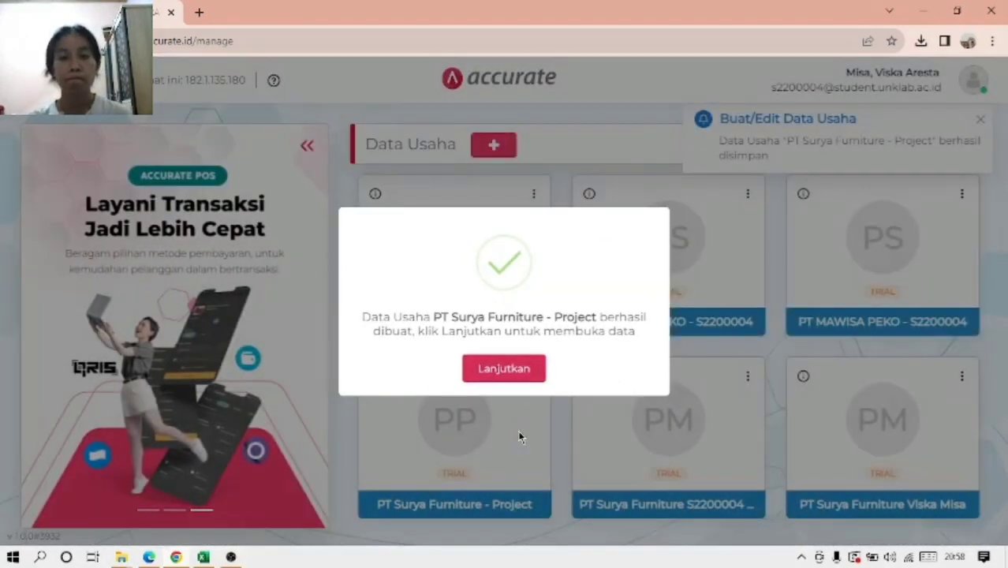
{"action": "left_click", "coordinate": [499, 369]}
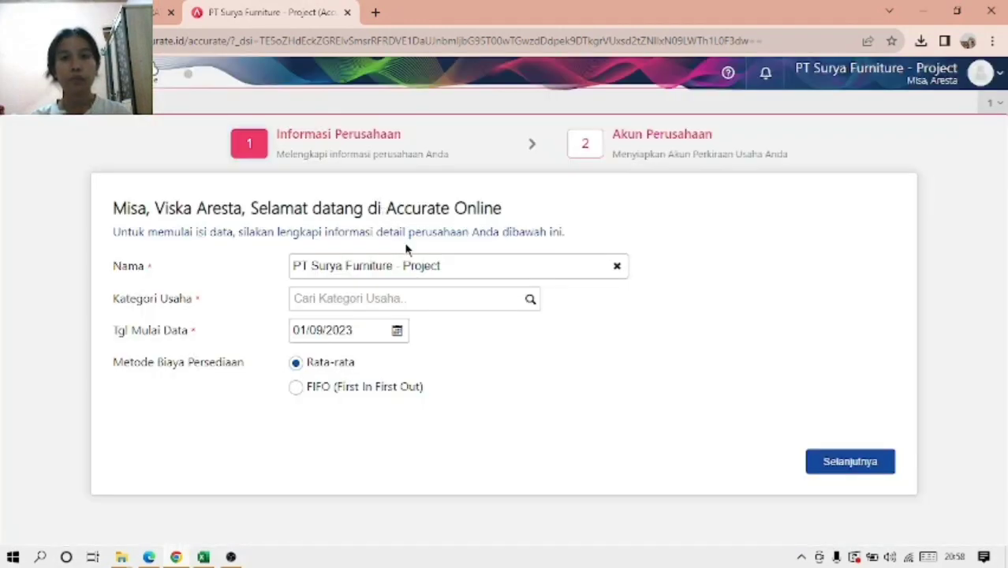
{"action": "left_click", "coordinate": [155, 70]}
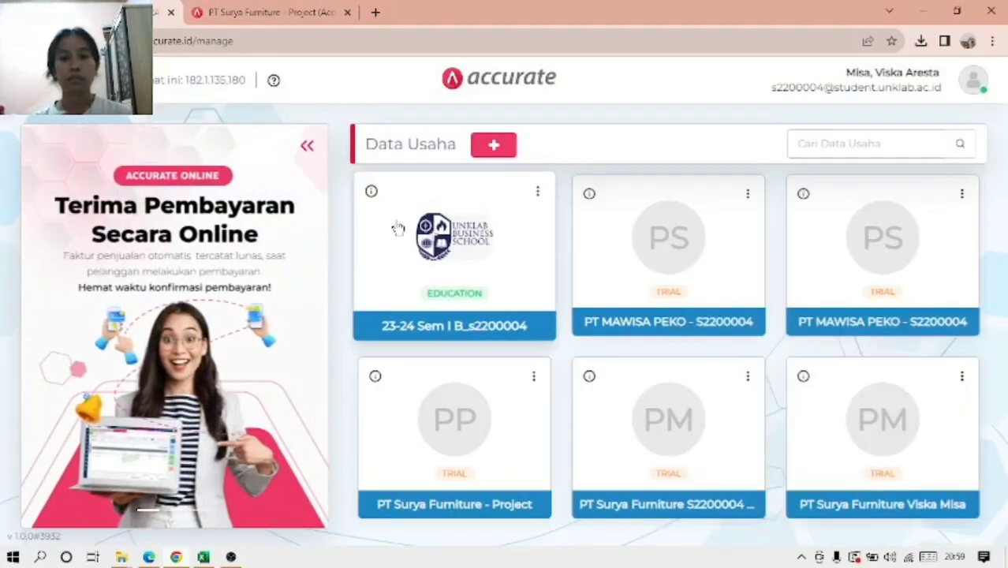
{"action": "left_click", "coordinate": [271, 13]}
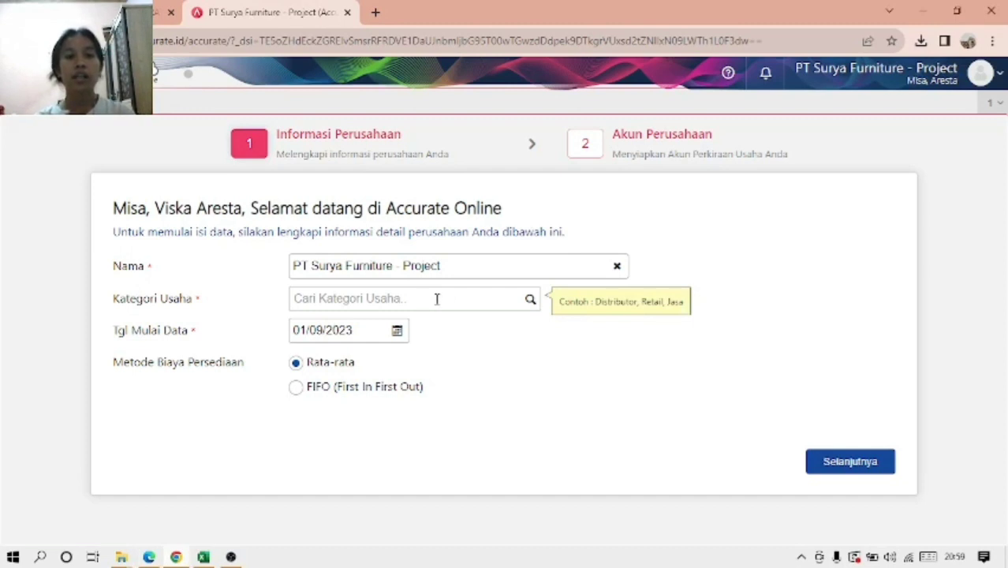
Step: Search the business categories for "dis" and choose DISTRIBUTOR
{"action": "left_click", "coordinate": [525, 299]}
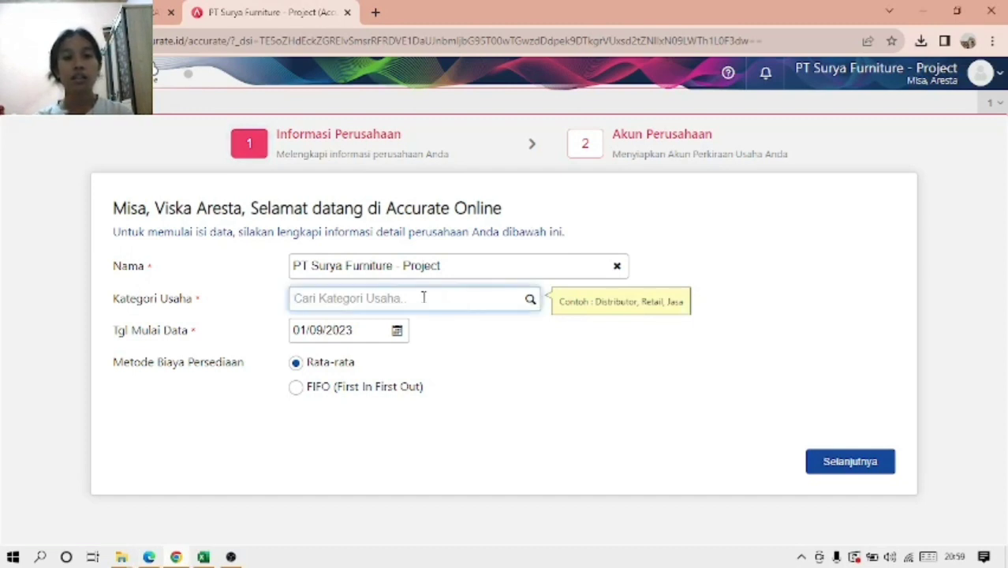
{"action": "type", "text": "dist"}
{"action": "key", "text": "BackSpace"}
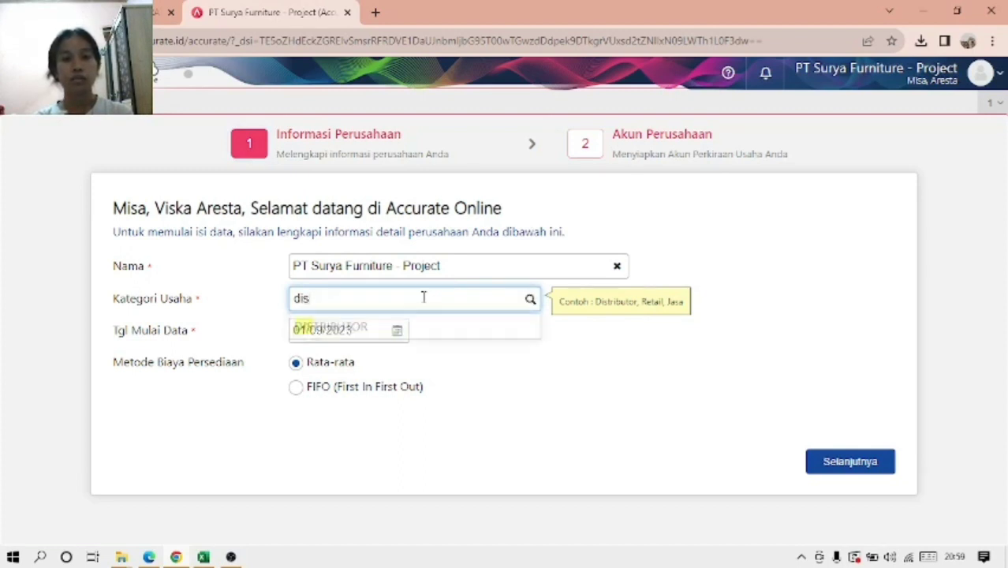
{"action": "left_click", "coordinate": [422, 328]}
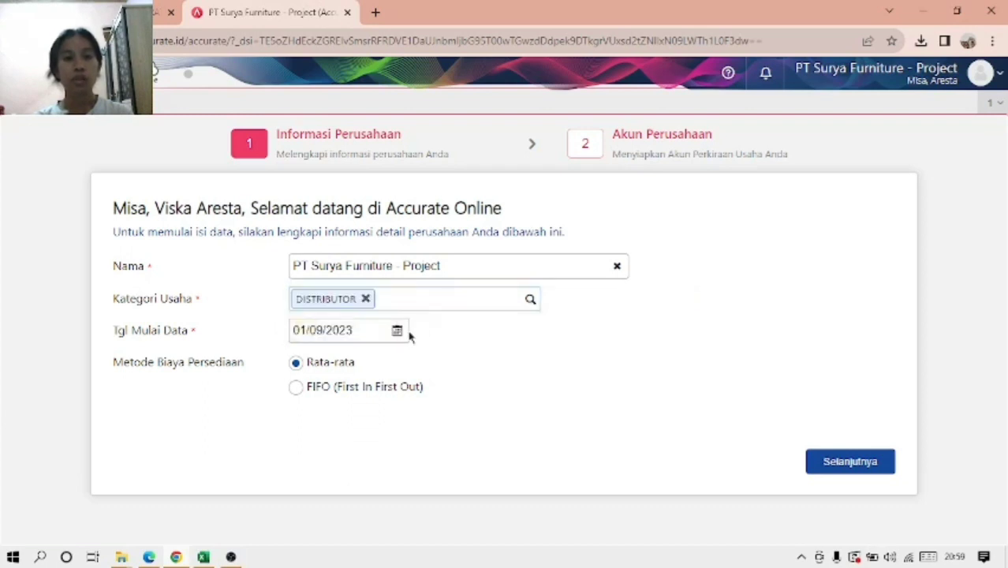
Step: Look up the cut-off date in the training module PDF and set the data start date to 31/12/2018
{"action": "left_click", "coordinate": [157, 560]}
{"action": "scroll", "coordinate": [329, 272], "scroll_direction": "down", "scroll_amount": 4}
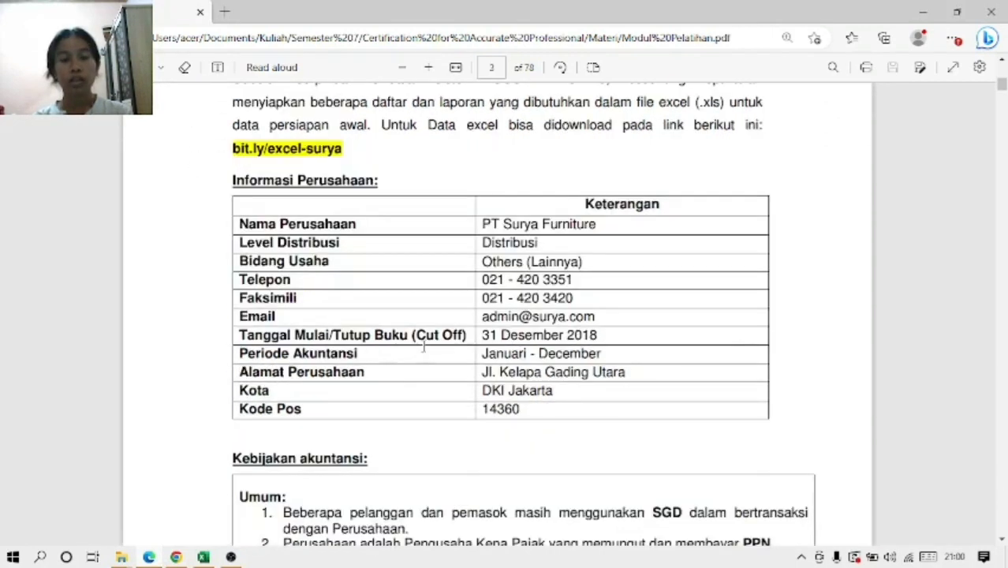
{"action": "right_click", "coordinate": [390, 381]}
{"action": "left_click", "coordinate": [633, 343]}
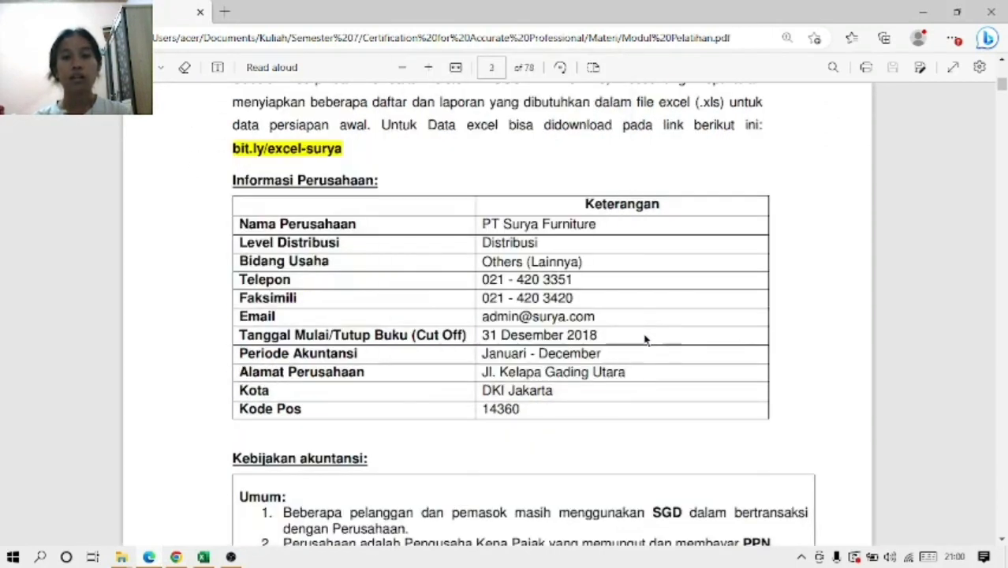
{"action": "left_click", "coordinate": [175, 557]}
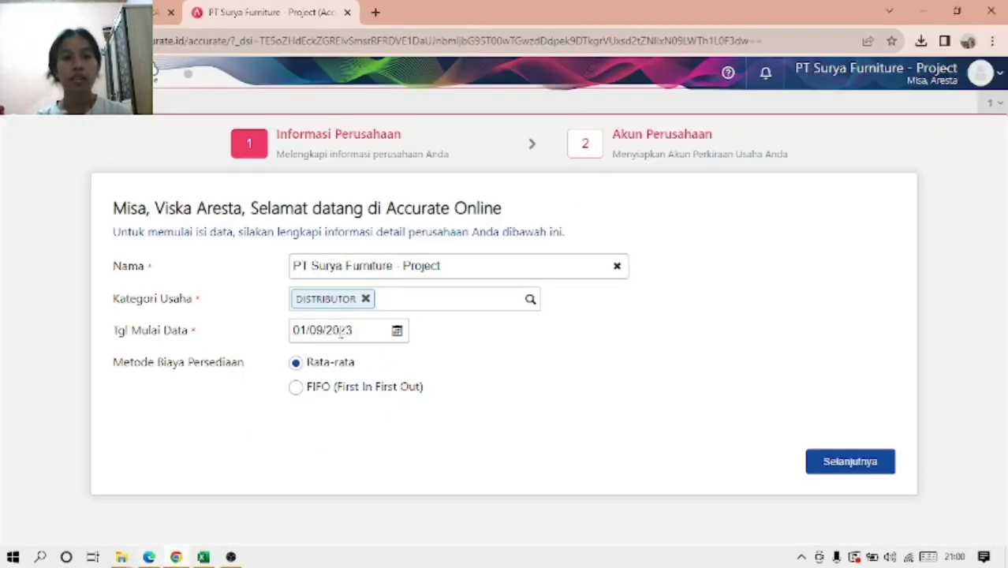
{"action": "left_click", "coordinate": [341, 332]}
{"action": "type", "text": "31/"}
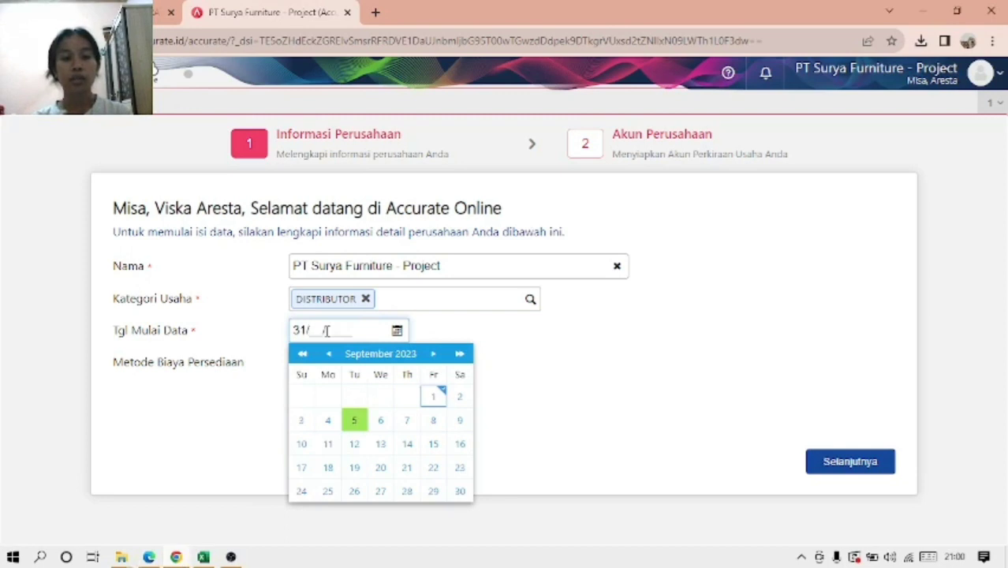
{"action": "type", "text": "12/2018"}
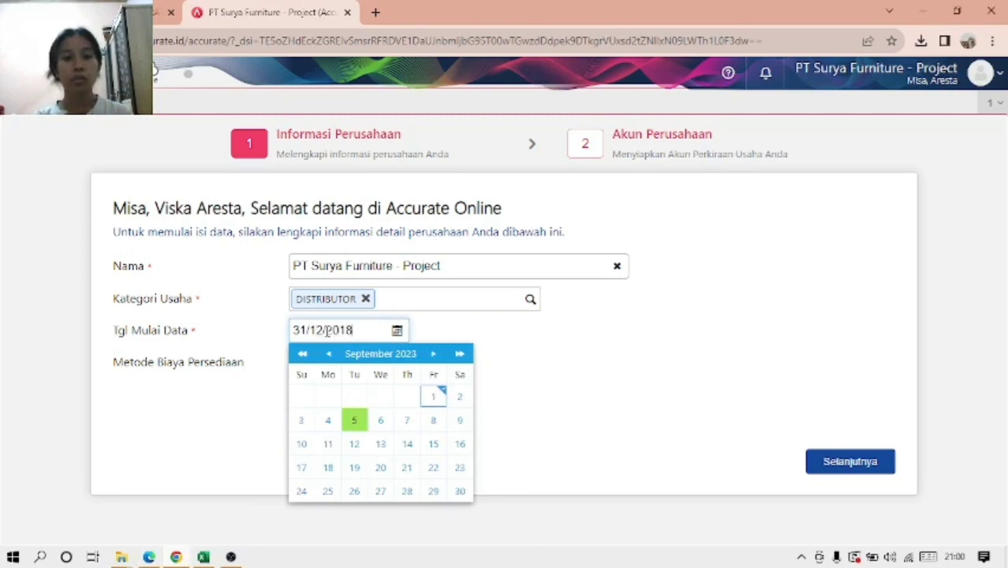
{"action": "left_click", "coordinate": [429, 333]}
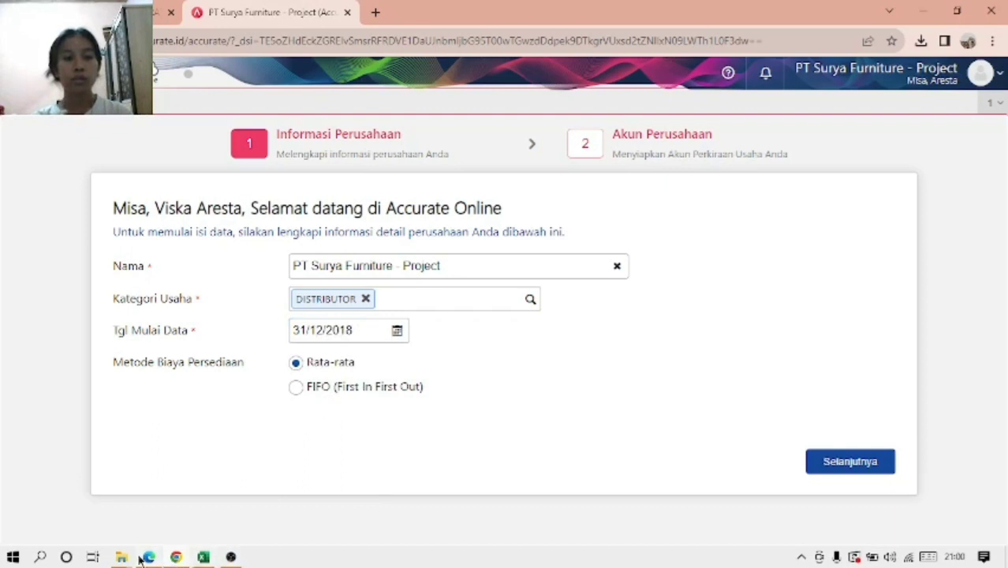
Step: Check the inventory policy in the training module PDF and set the inventory cost method to FIFO (First In First Out)
{"action": "mouse_move", "coordinate": [144, 559]}
{"action": "left_click", "coordinate": [146, 489]}
{"action": "scroll", "coordinate": [327, 359], "scroll_direction": "down", "scroll_amount": 5}
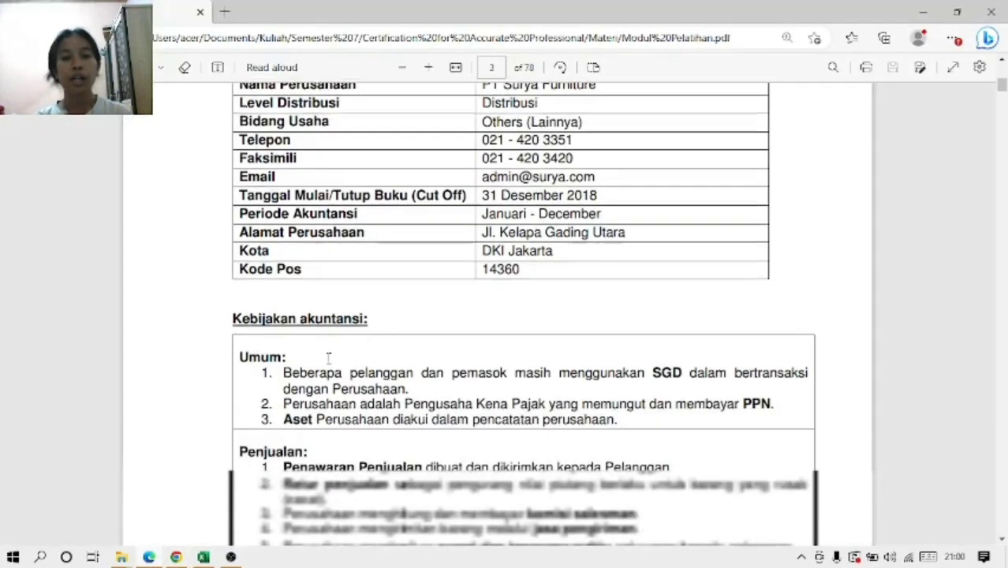
{"action": "scroll", "coordinate": [327, 359], "scroll_direction": "down", "scroll_amount": 5}
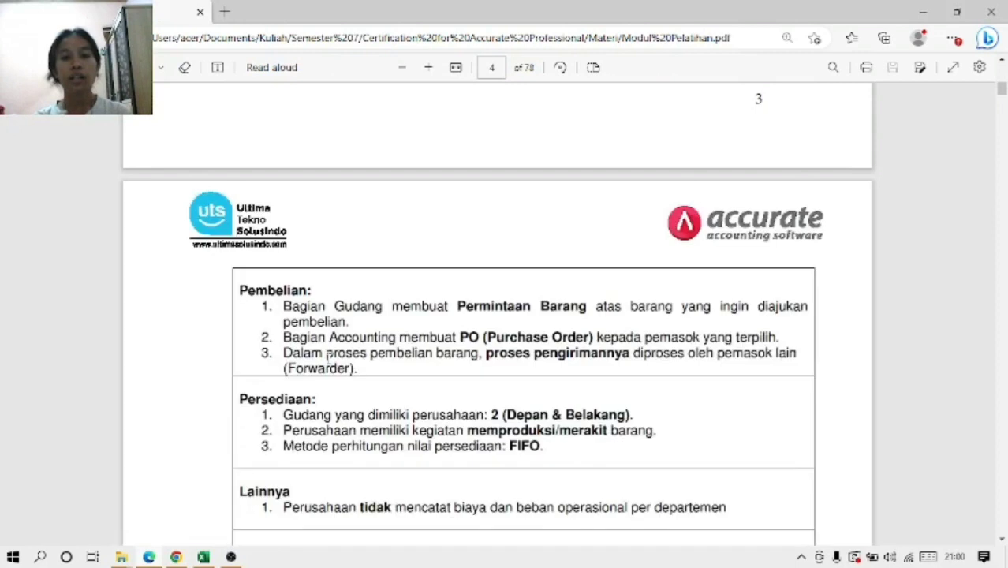
{"action": "left_click", "coordinate": [152, 559]}
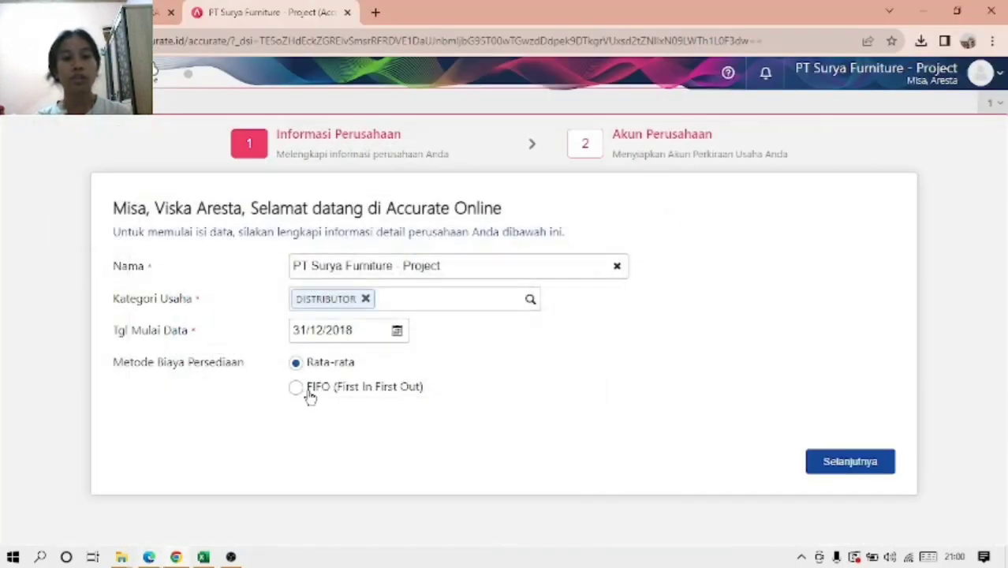
{"action": "left_click", "coordinate": [297, 389]}
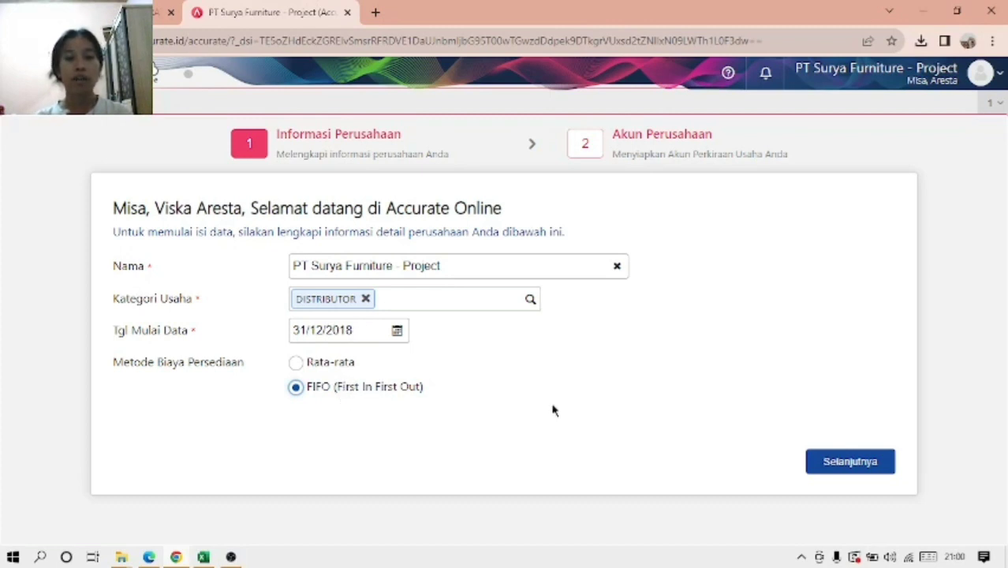
Step: Proceed to the company accounts, turn off automatic creation of the chart of accounts and finish the setup
{"action": "left_click", "coordinate": [830, 469]}
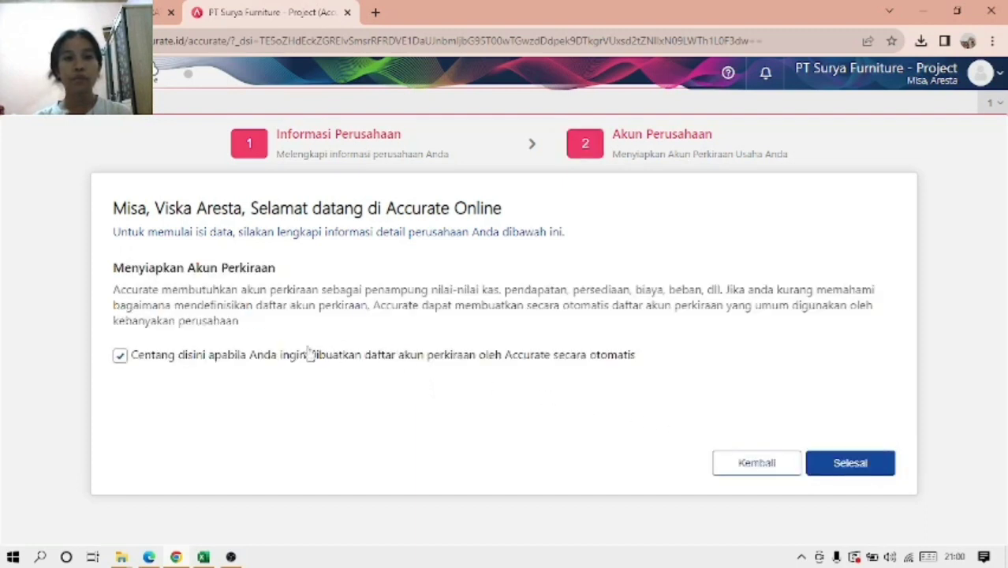
{"action": "left_click", "coordinate": [120, 357]}
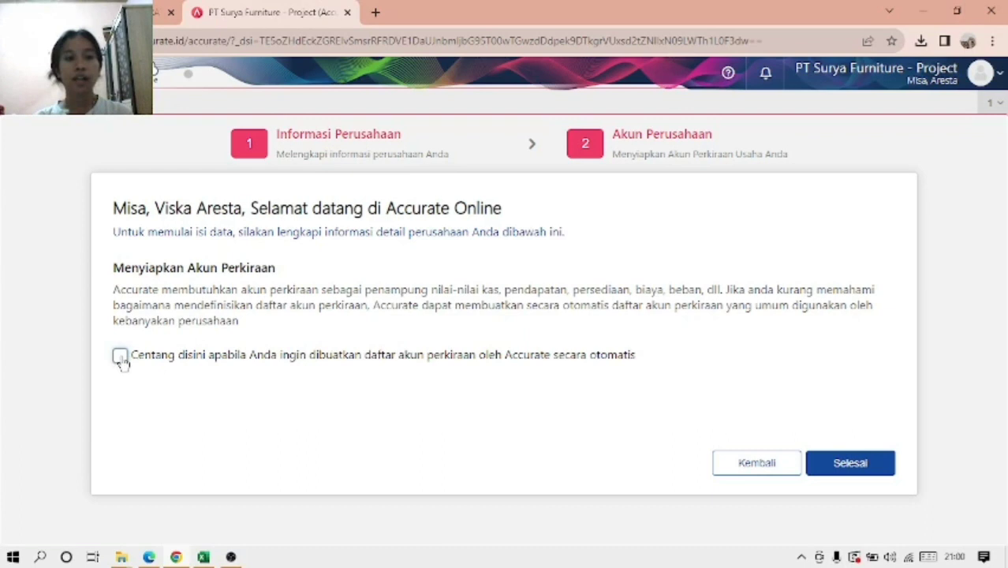
{"action": "left_click", "coordinate": [846, 467]}
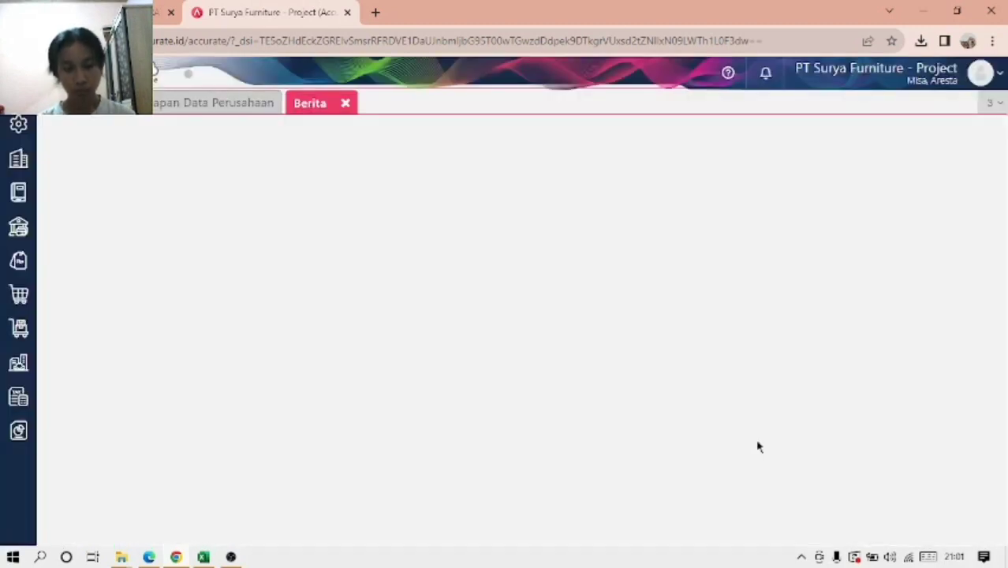
Step: Close the Berita page and open the company information in Preferensi
{"action": "left_click", "coordinate": [346, 104]}
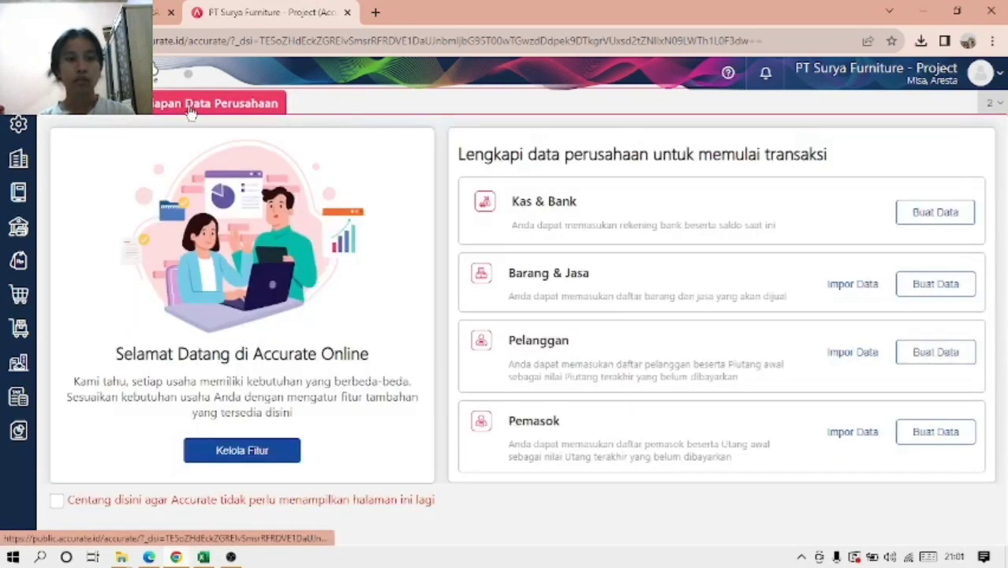
{"action": "left_click", "coordinate": [14, 129]}
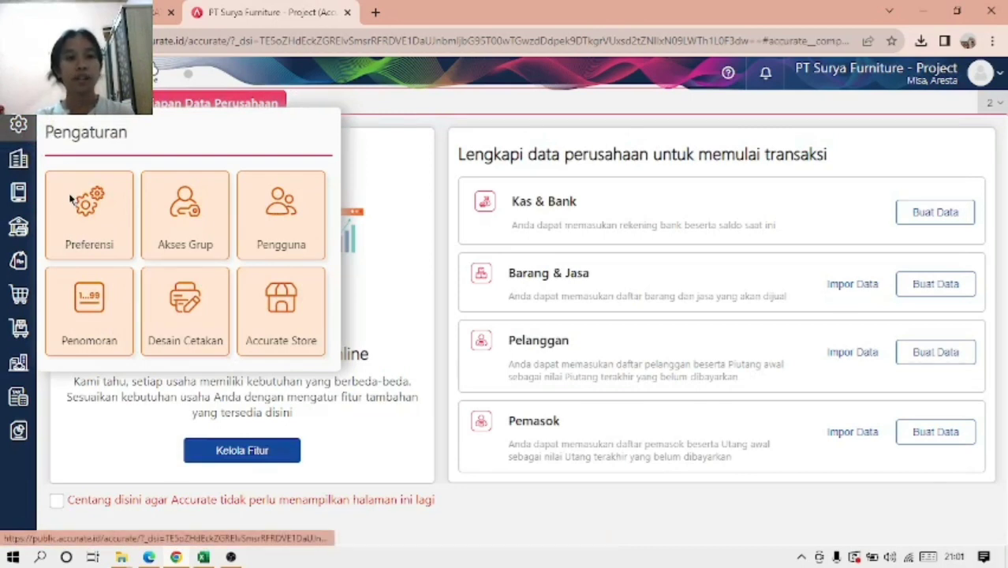
{"action": "left_click", "coordinate": [70, 199]}
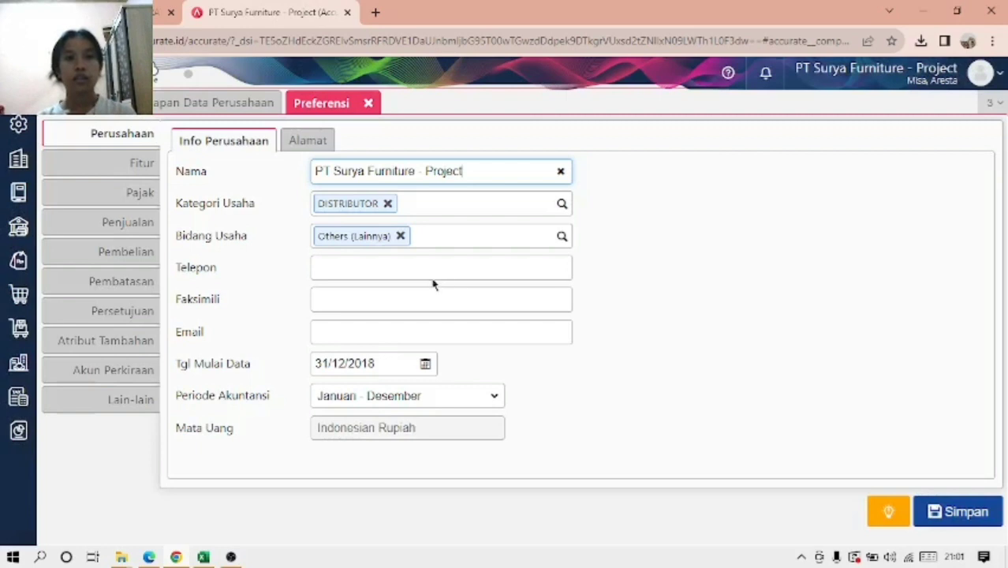
Step: Copy the company's telephone number from the training module PDF into the Telepon field of the company information
{"action": "left_click", "coordinate": [381, 263]}
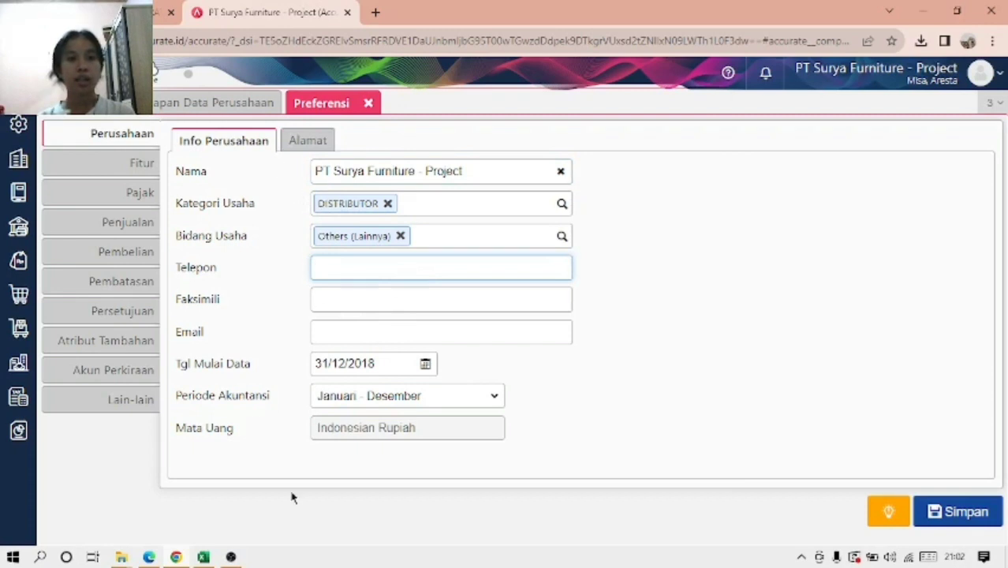
{"action": "left_click", "coordinate": [150, 557]}
{"action": "scroll", "coordinate": [267, 278], "scroll_direction": "up", "scroll_amount": 10}
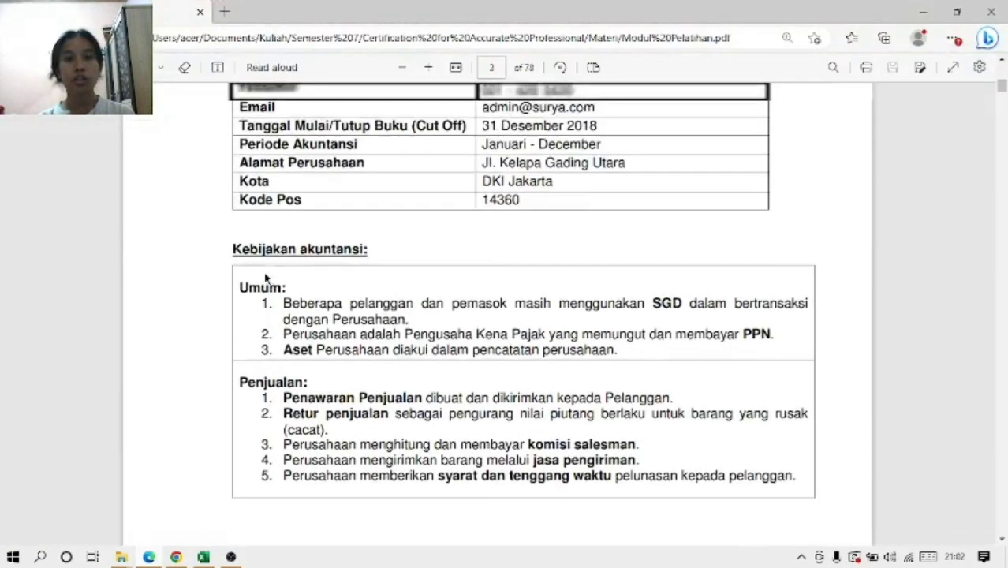
{"action": "left_click", "coordinate": [158, 557]}
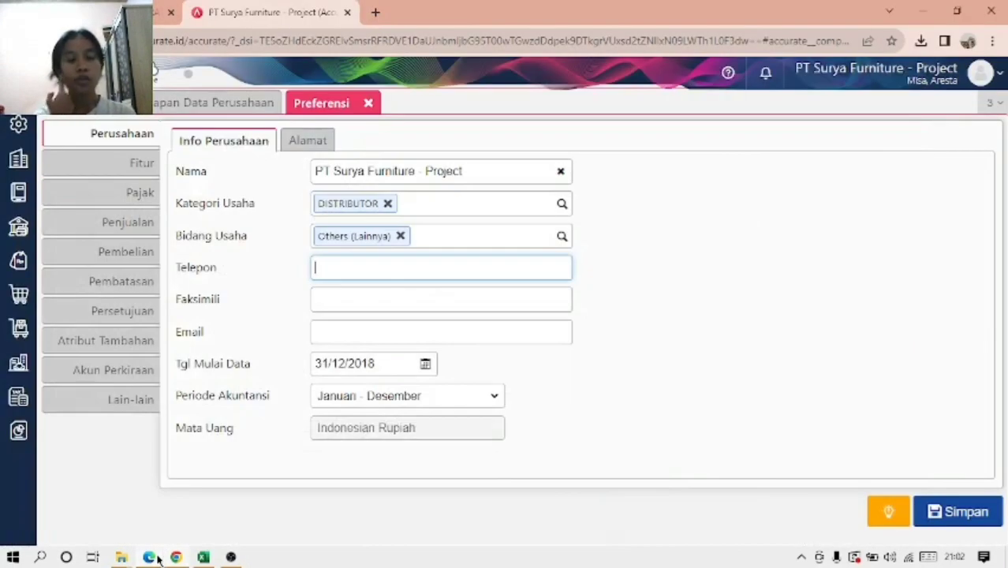
{"action": "left_click", "coordinate": [157, 558]}
{"action": "left_click", "coordinate": [157, 558]}
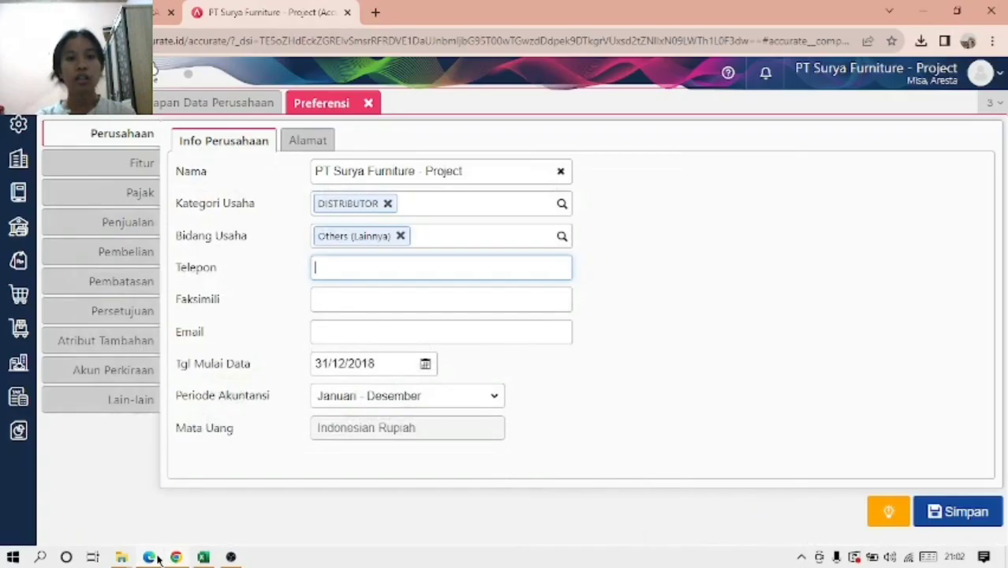
{"action": "left_click", "coordinate": [158, 558]}
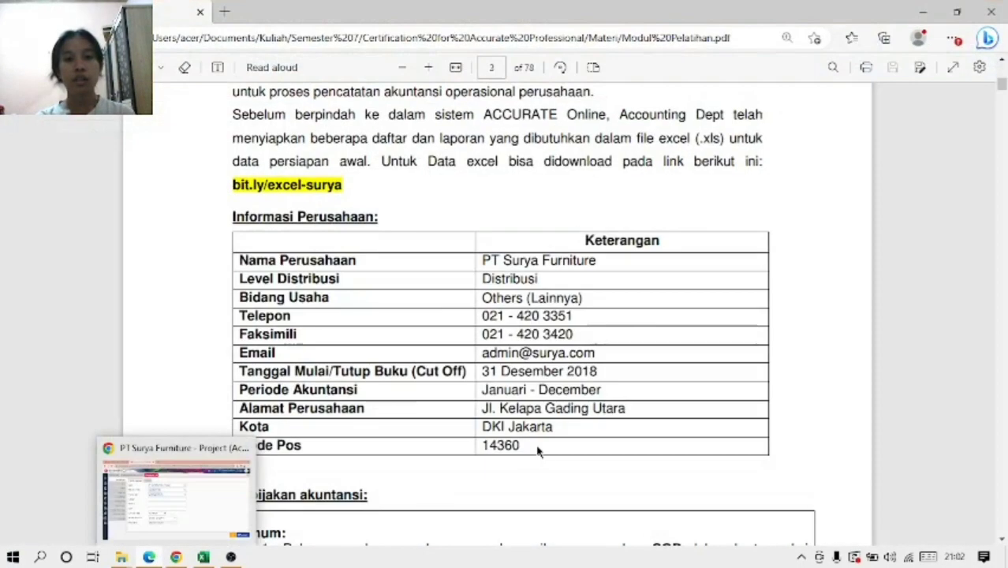
{"action": "left_click_drag", "start_coordinate": [483, 316], "coordinate": [575, 316]}
{"action": "key", "text": "ctrl+c"}
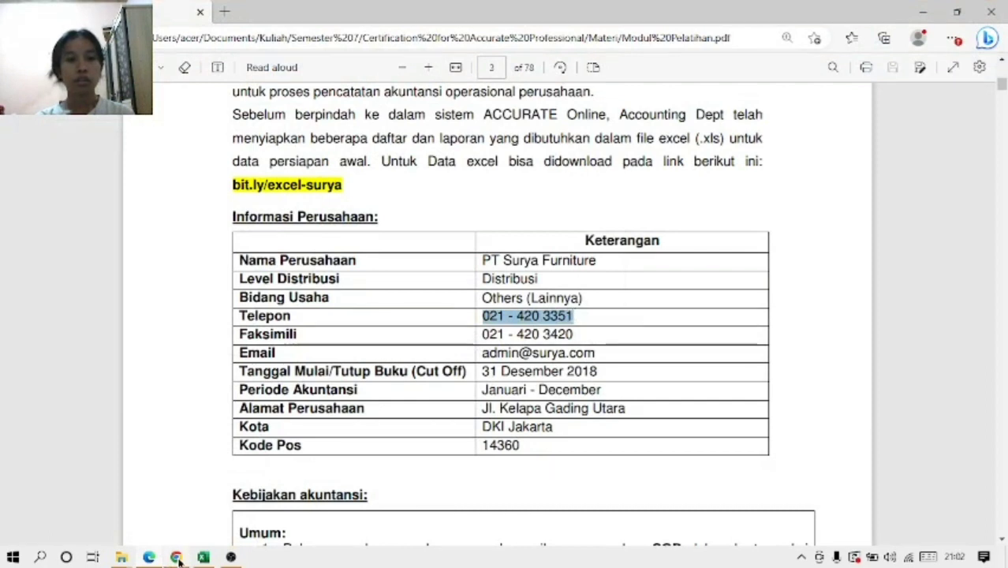
{"action": "key", "text": "alt+Tab"}
{"action": "key", "text": "ctrl+v"}
Step: Copy the company's fax number from the training module PDF into the Faksimili field
{"action": "left_click", "coordinate": [365, 298]}
{"action": "left_click", "coordinate": [148, 558]}
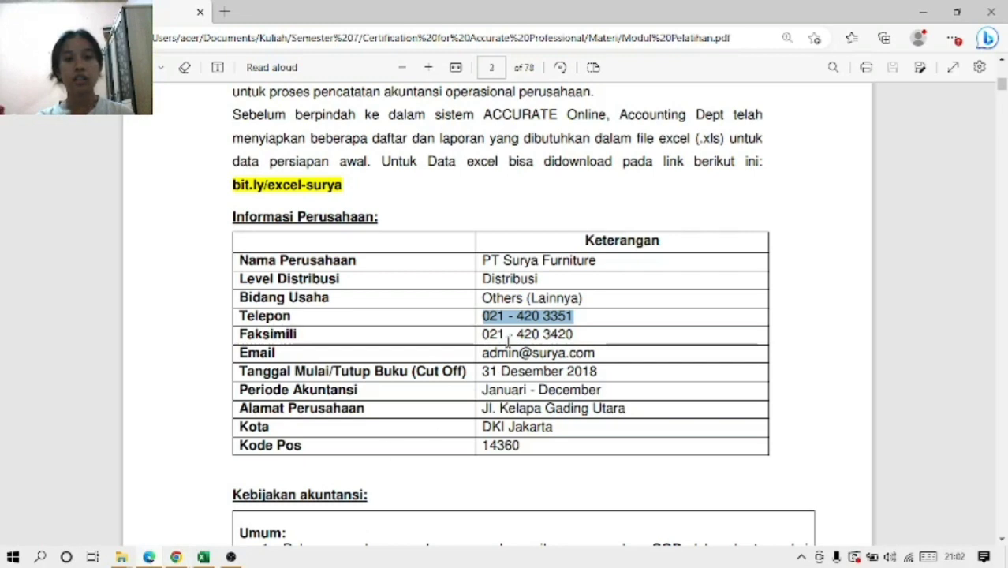
{"action": "left_click_drag", "start_coordinate": [479, 334], "coordinate": [574, 334]}
{"action": "key", "text": "ctrl+c"}
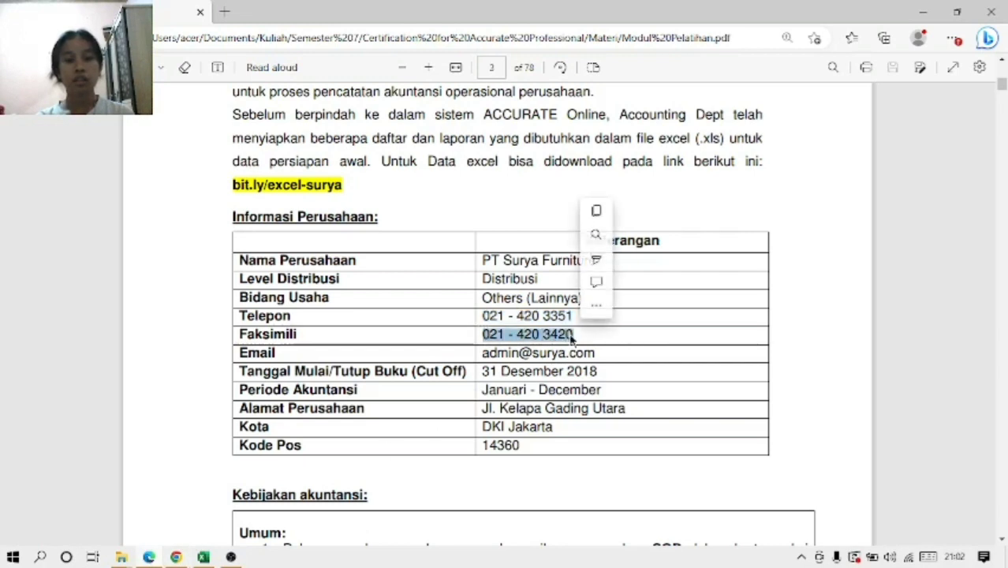
{"action": "left_click", "coordinate": [178, 555]}
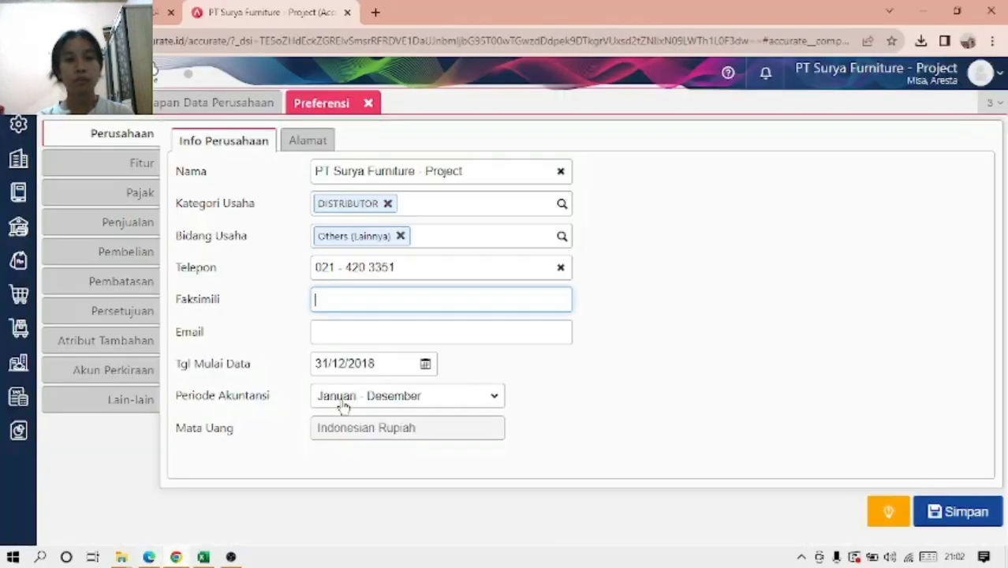
{"action": "key", "text": "ctrl+v"}
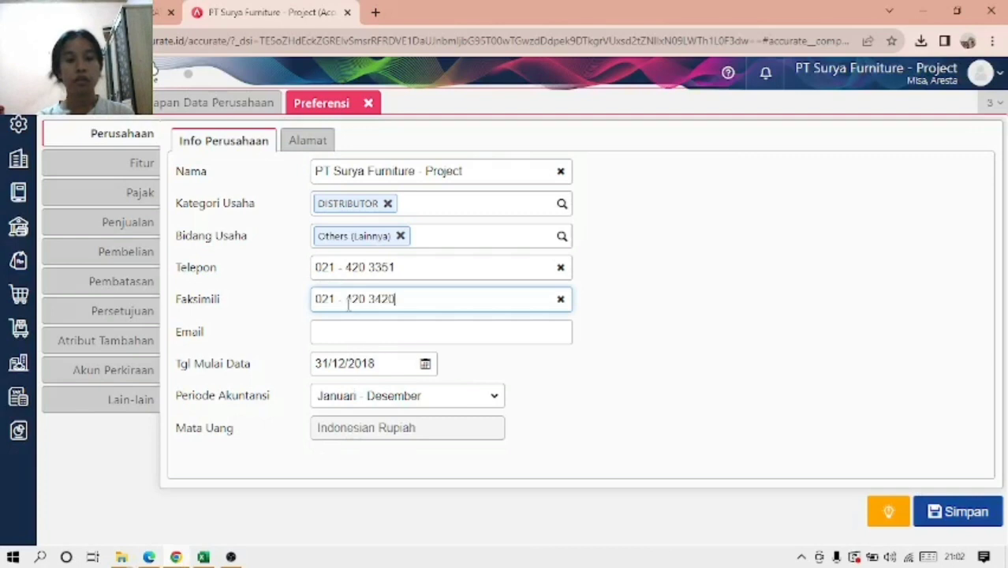
Step: Copy the company's e-mail address from the training module PDF into the Email field
{"action": "left_click", "coordinate": [333, 338]}
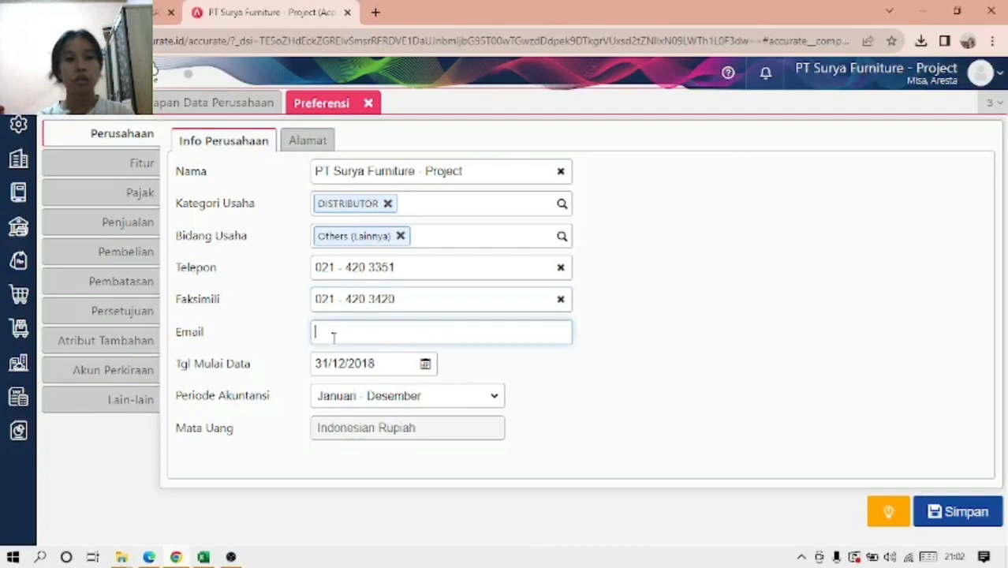
{"action": "left_click", "coordinate": [150, 557]}
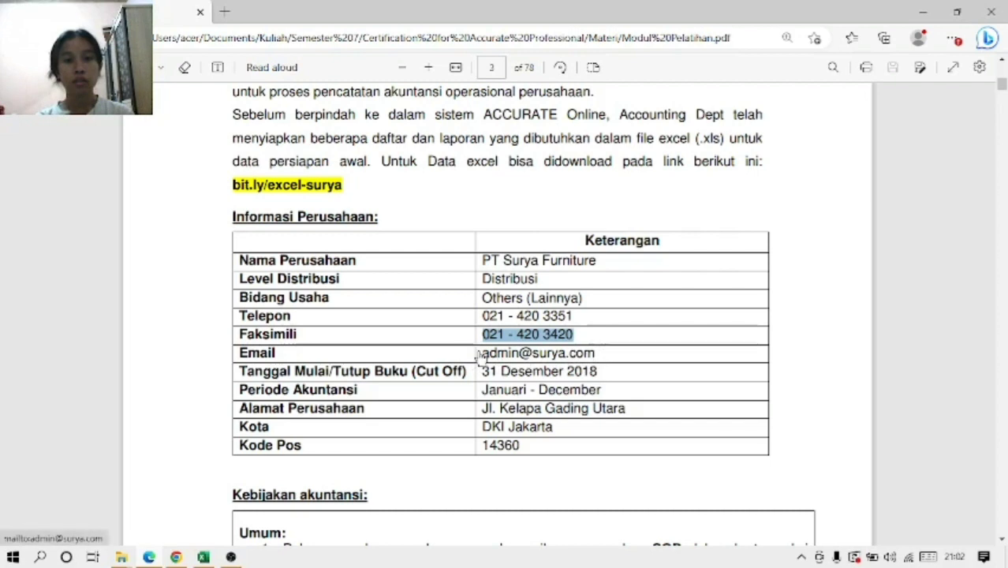
{"action": "left_click_drag", "start_coordinate": [474, 353], "coordinate": [598, 354]}
{"action": "key", "text": "ctrl+c"}
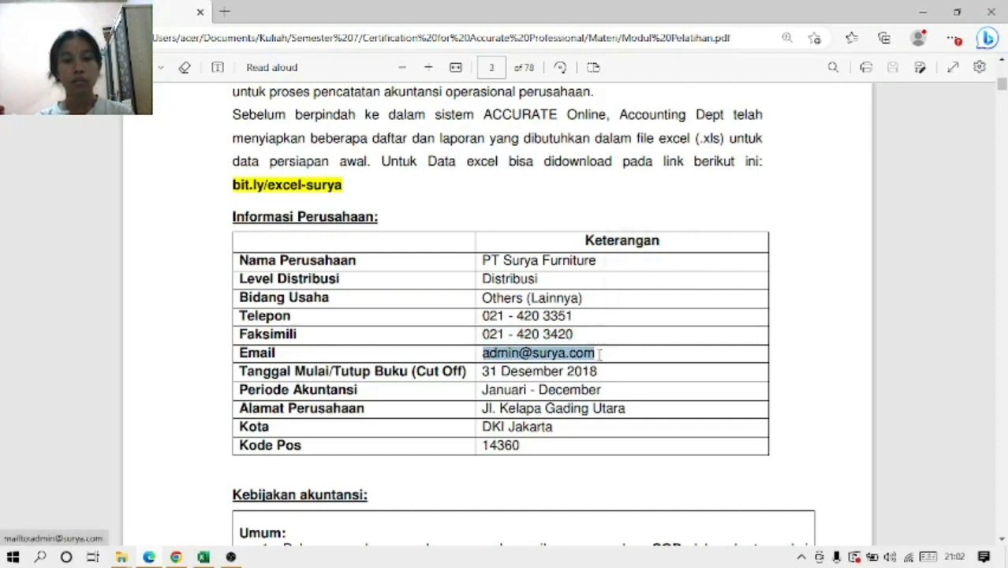
{"action": "left_click", "coordinate": [175, 557]}
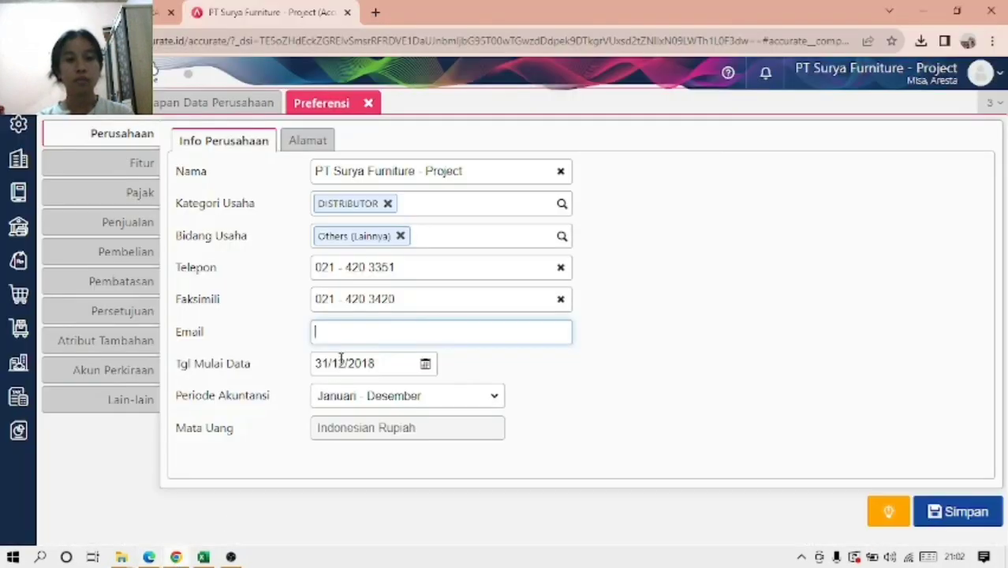
{"action": "key", "text": "ctrl+v"}
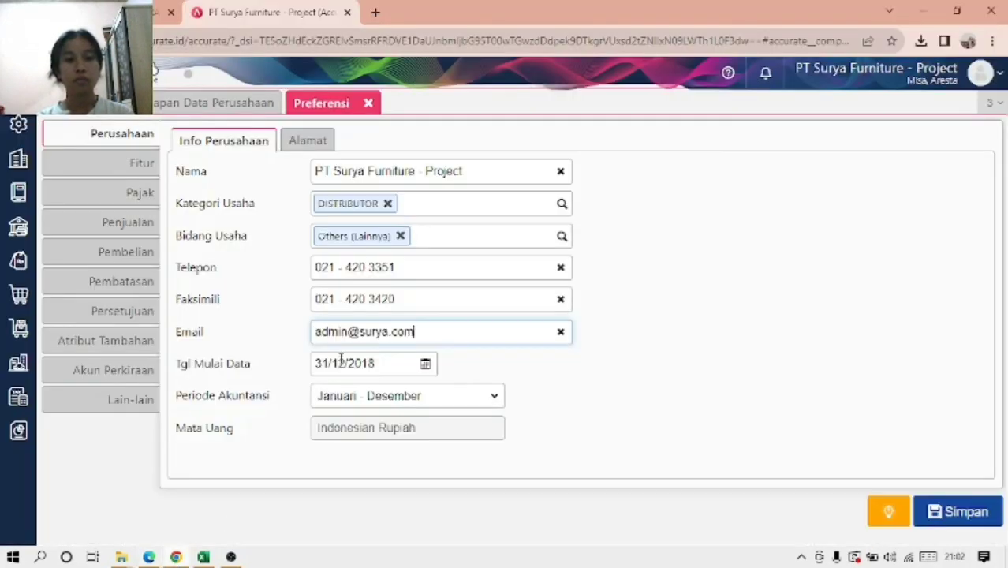
Step: Check the remaining company details in the training module PDF and copy the street address into the company's Alamat details
{"action": "left_click", "coordinate": [150, 557]}
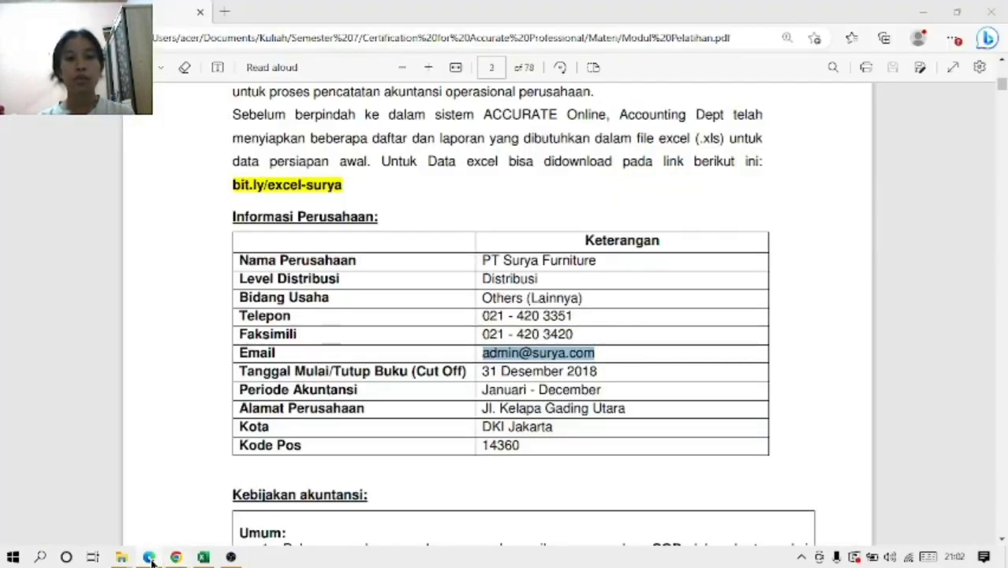
{"action": "left_click", "coordinate": [175, 557]}
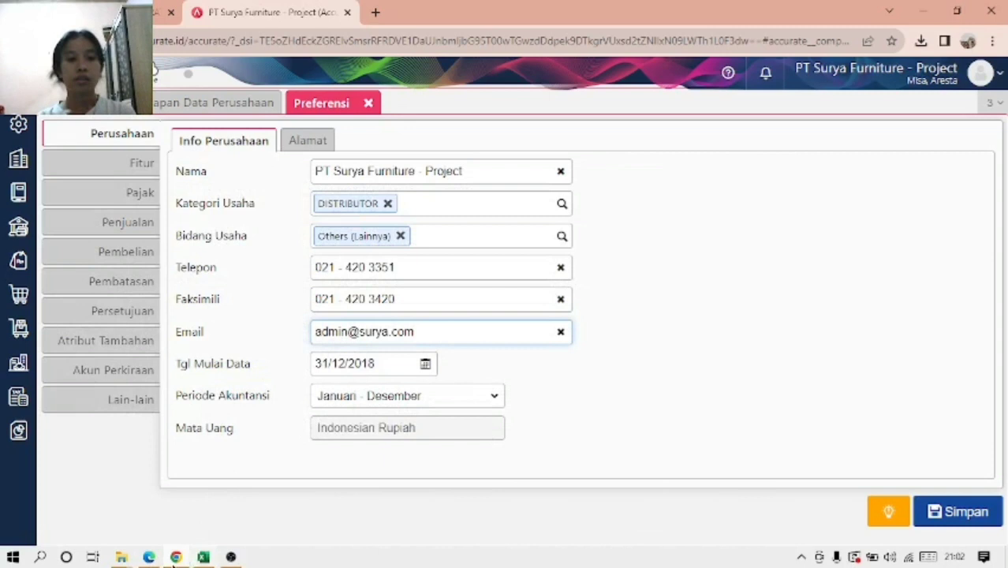
{"action": "left_click", "coordinate": [149, 558]}
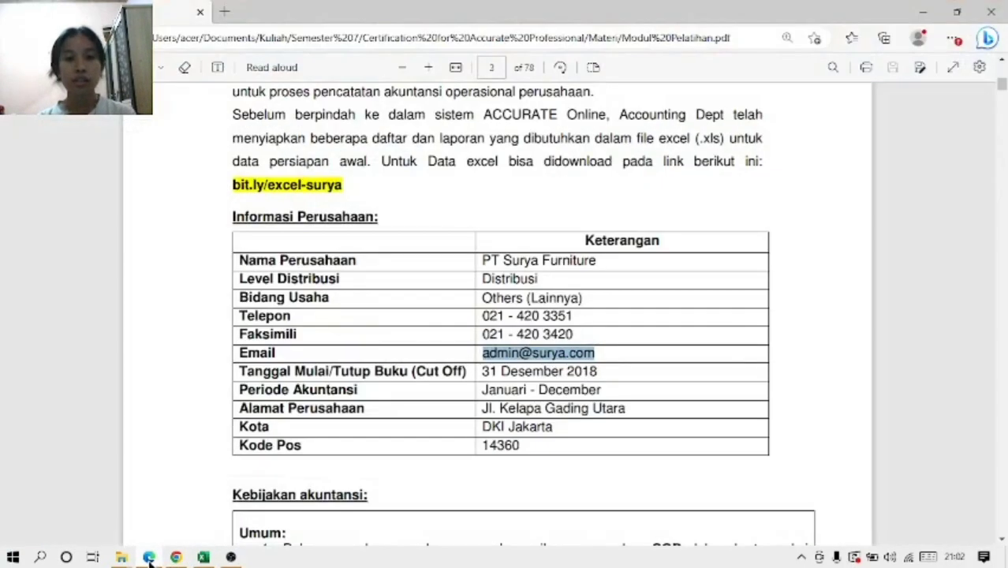
{"action": "left_click", "coordinate": [149, 557]}
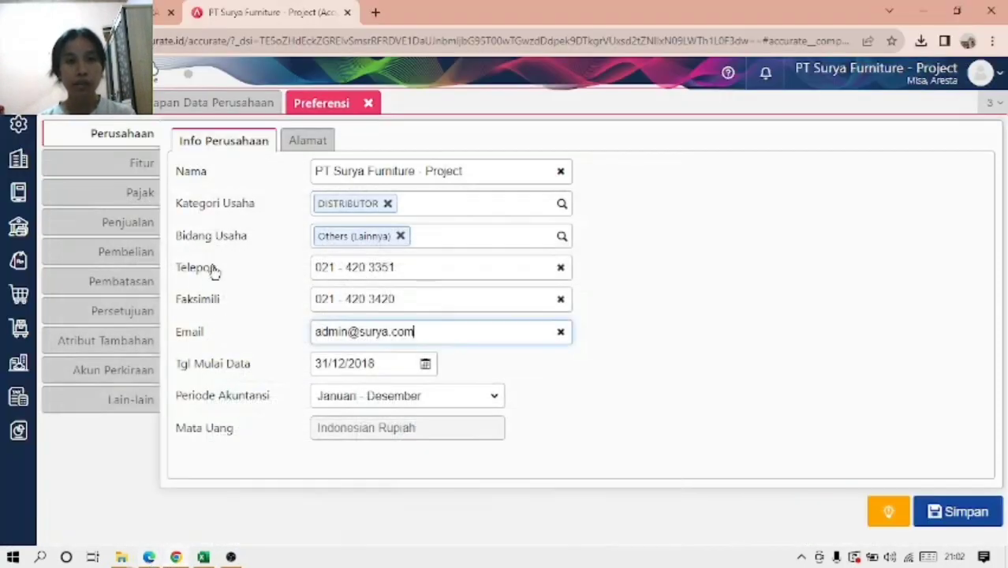
{"action": "left_click", "coordinate": [294, 150]}
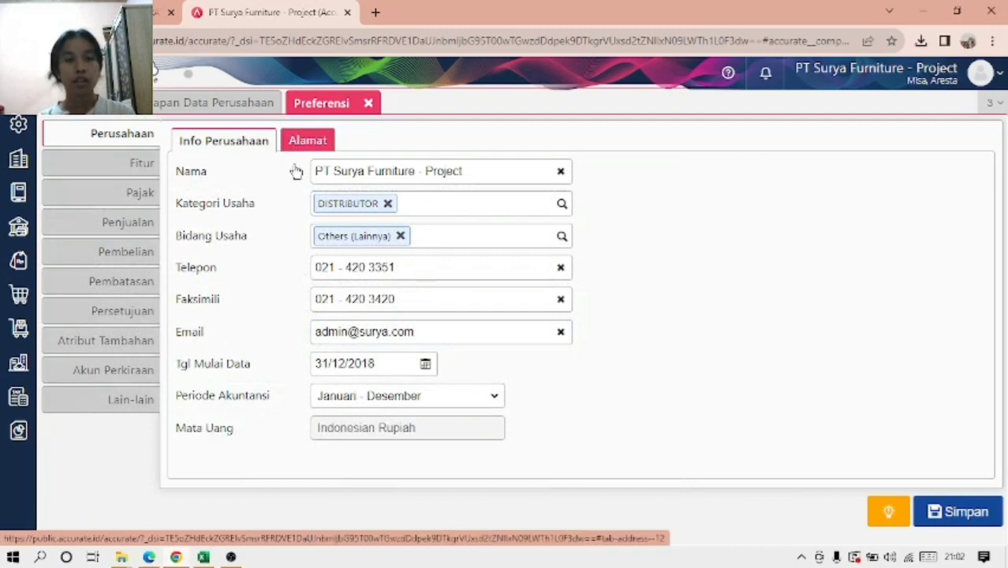
{"action": "left_click", "coordinate": [150, 557]}
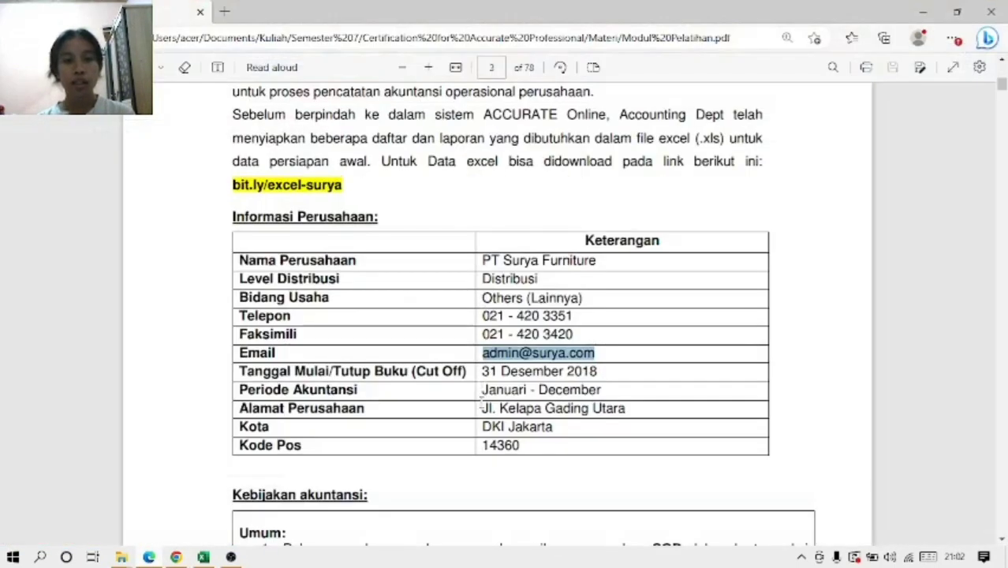
{"action": "left_click_drag", "start_coordinate": [480, 408], "coordinate": [625, 408]}
{"action": "key", "text": "ctrl+c"}
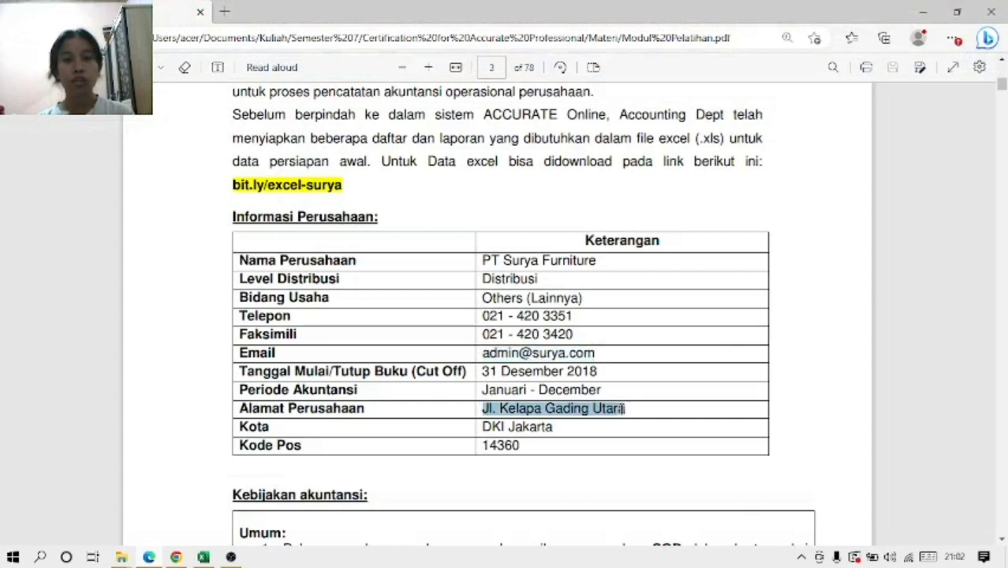
{"action": "left_click", "coordinate": [191, 557]}
{"action": "left_click", "coordinate": [324, 188]}
{"action": "key", "text": "ctrl+v"}
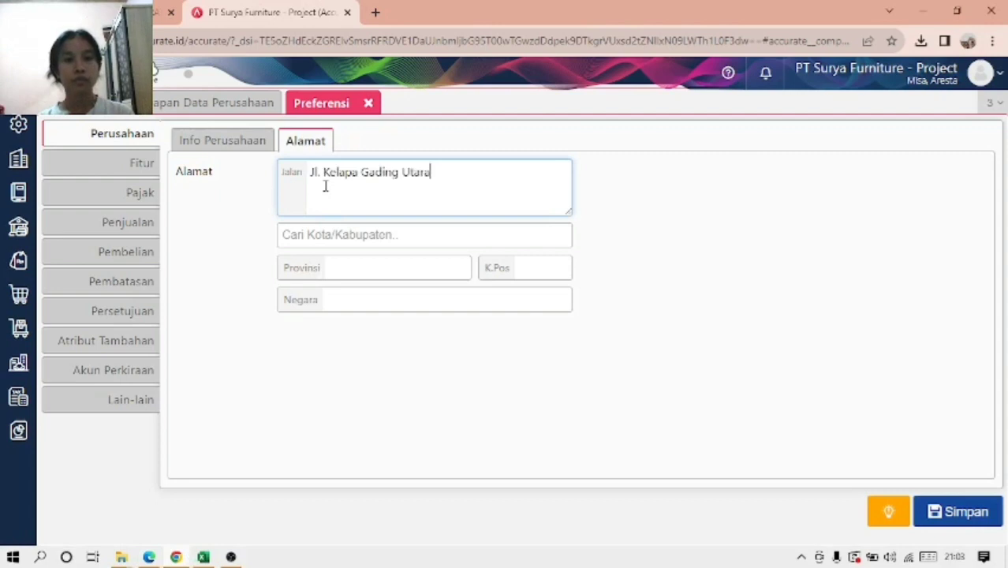
Step: Look up the city in the training module PDF and set the company address's city to DKI Jakarta
{"action": "left_click", "coordinate": [147, 558]}
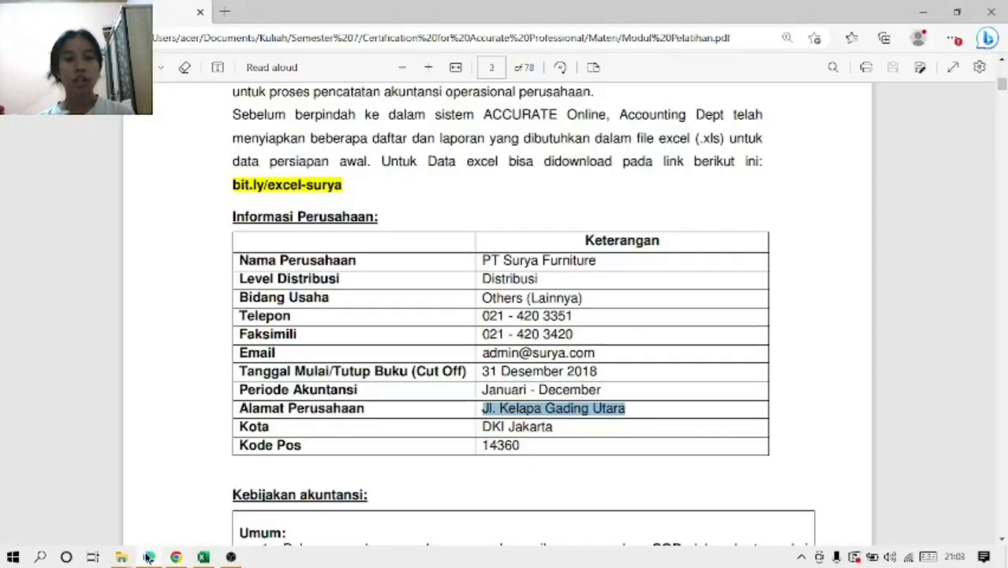
{"action": "left_click", "coordinate": [175, 557]}
{"action": "left_click", "coordinate": [374, 237]}
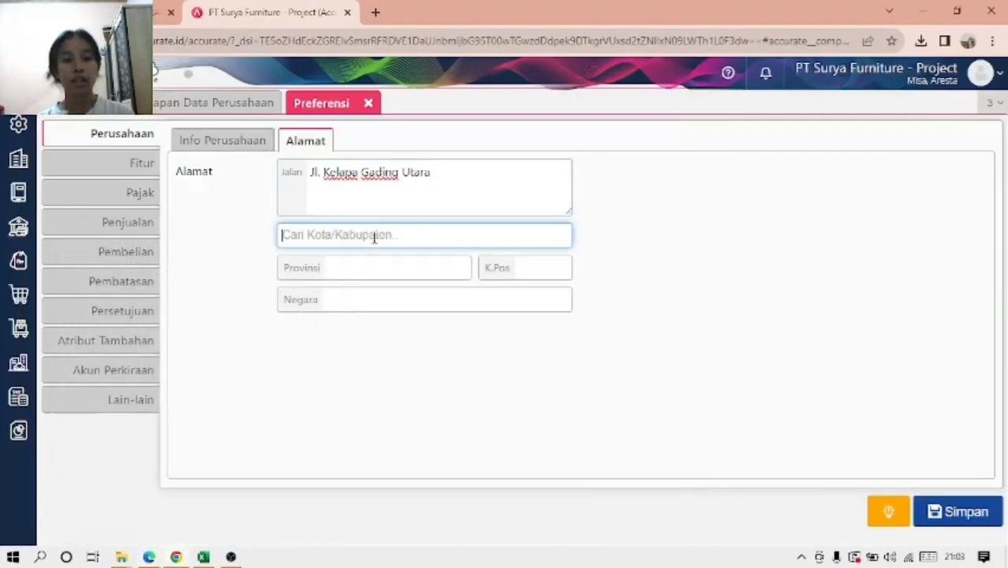
{"action": "type", "text": "dki"}
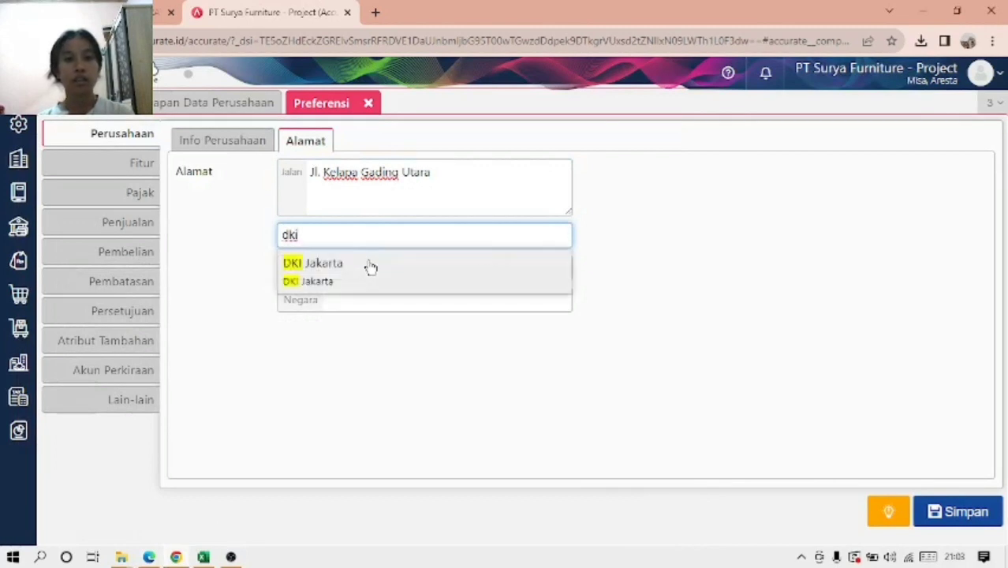
{"action": "left_click", "coordinate": [368, 267]}
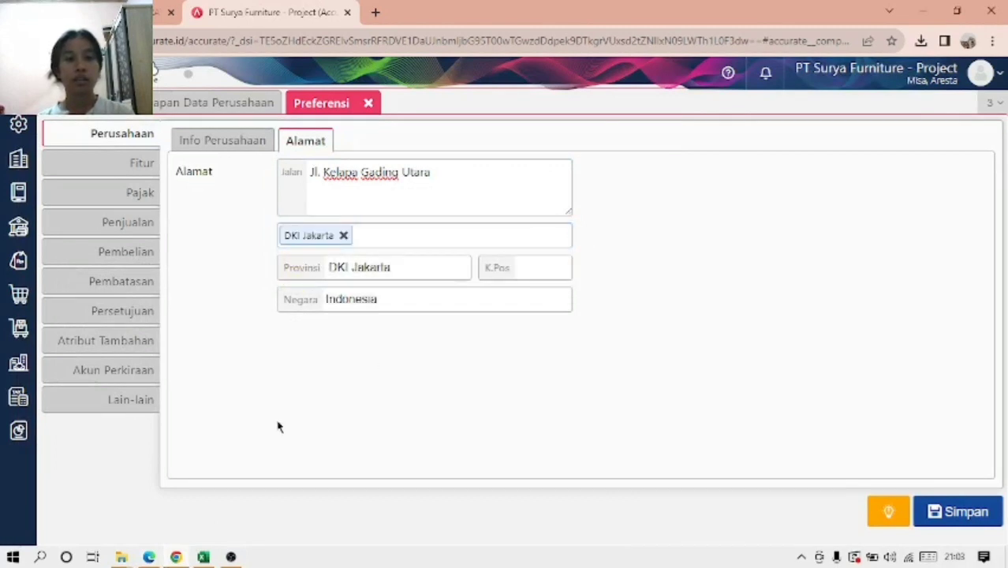
Step: Copy the postal code from the training module PDF into the K.Pos field of the company address
{"action": "left_click", "coordinate": [146, 557]}
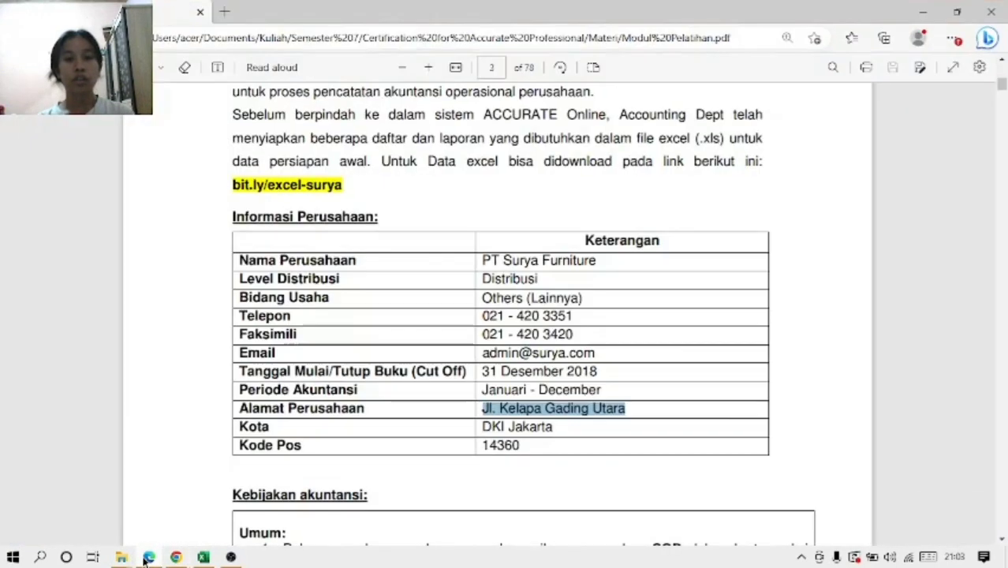
{"action": "left_click_drag", "start_coordinate": [483, 445], "coordinate": [520, 445]}
{"action": "key", "text": "ctrl+c"}
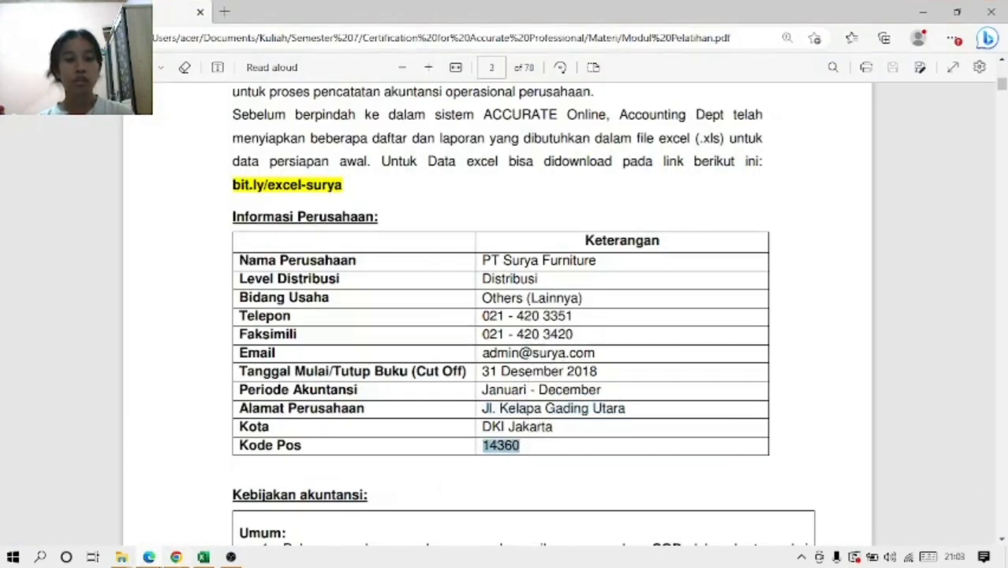
{"action": "left_click", "coordinate": [175, 557]}
{"action": "left_click", "coordinate": [527, 268]}
{"action": "key", "text": "ctrl+v"}
Step: Open the company's Fitur settings and compare the basic features with the general accounting policies in the training module PDF
{"action": "left_click", "coordinate": [140, 135]}
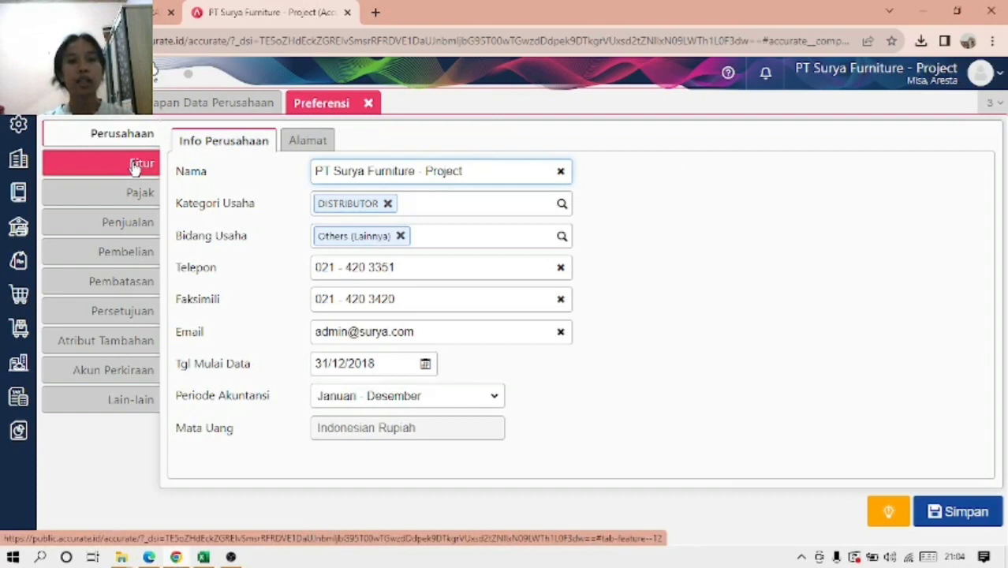
{"action": "left_click", "coordinate": [131, 166]}
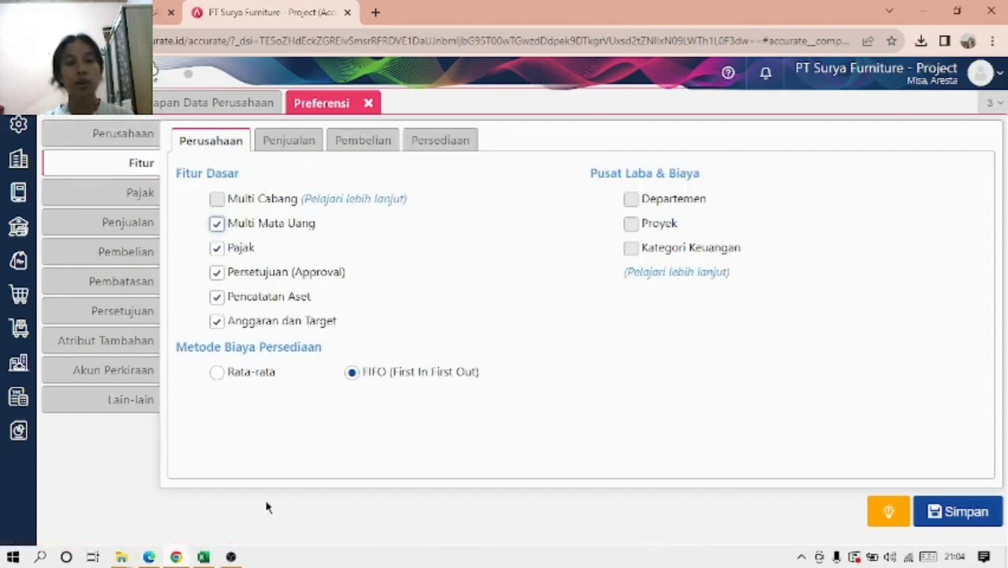
{"action": "left_click", "coordinate": [148, 557]}
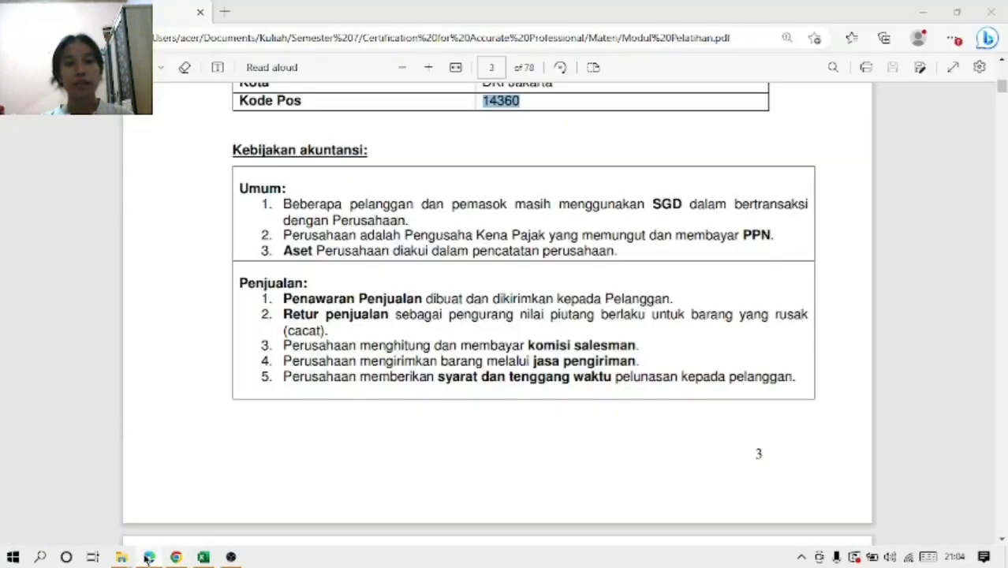
{"action": "left_click", "coordinate": [149, 558]}
{"action": "left_click", "coordinate": [148, 557]}
{"action": "left_click", "coordinate": [148, 557]}
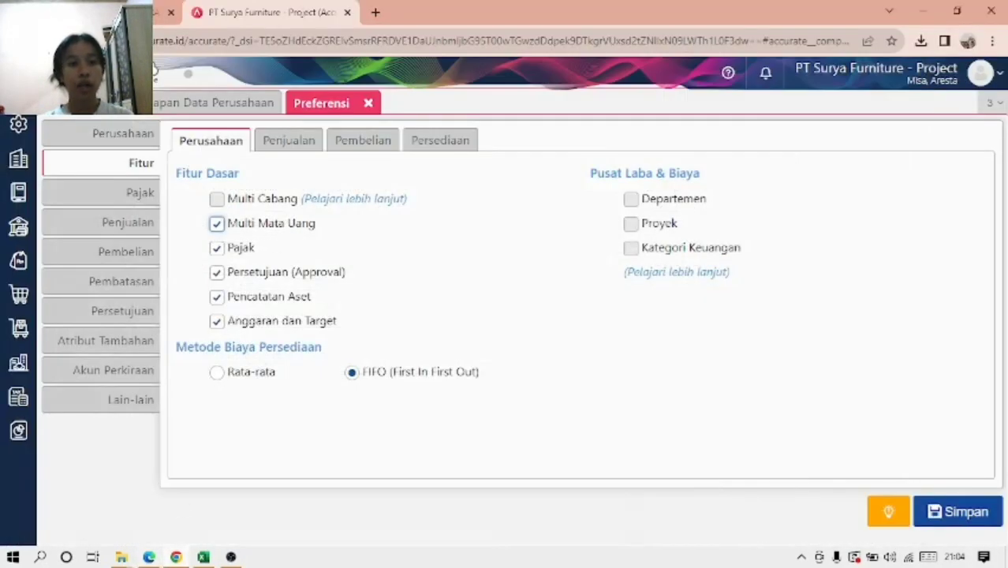
{"action": "left_click", "coordinate": [148, 557]}
{"action": "left_click", "coordinate": [149, 557]}
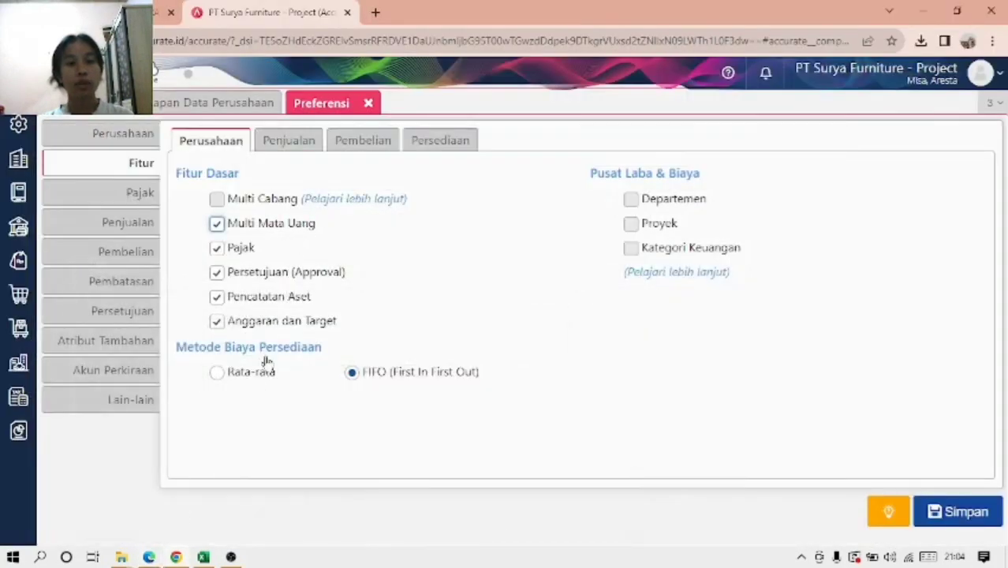
{"action": "left_click", "coordinate": [148, 557]}
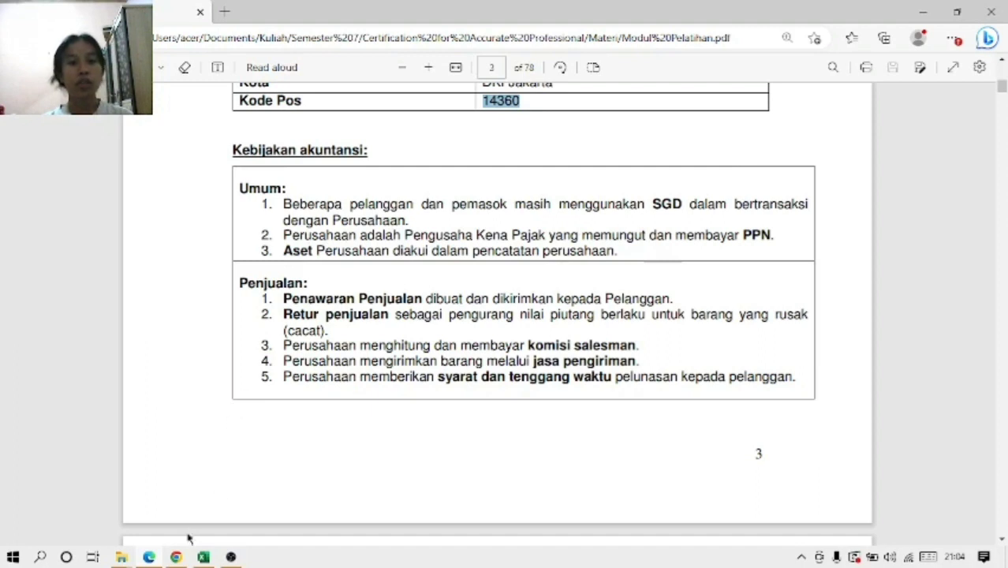
Step: Recheck the Perusahaan basic features for currency, tax and asset recording against the Umum policies in the training module PDF
{"action": "left_click", "coordinate": [169, 562]}
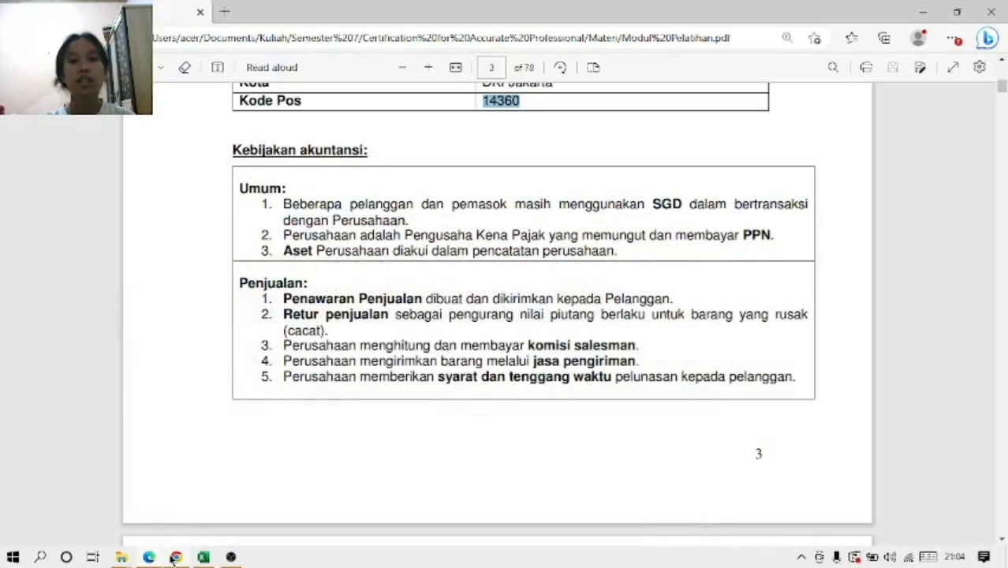
{"action": "left_click", "coordinate": [172, 558]}
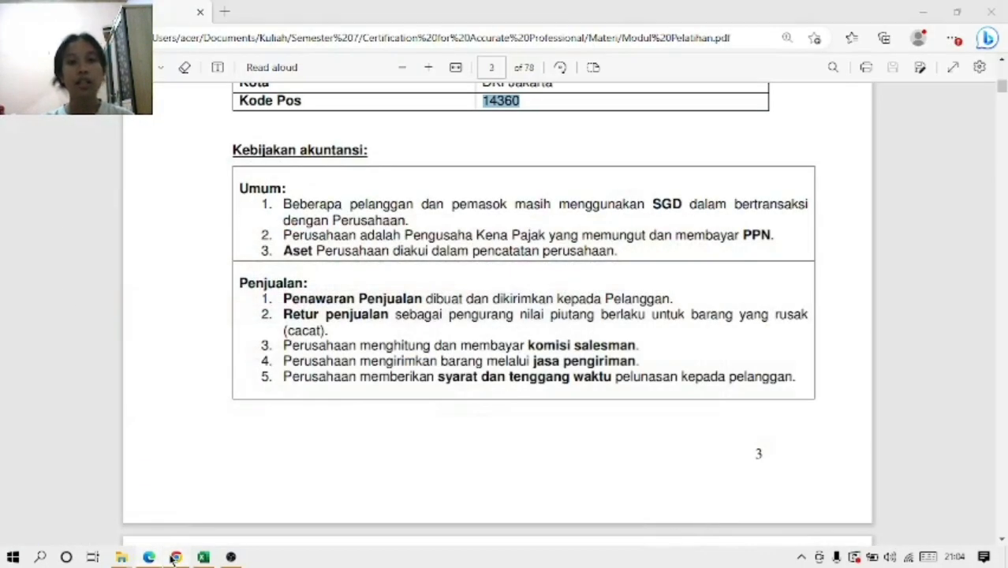
{"action": "left_click", "coordinate": [174, 557]}
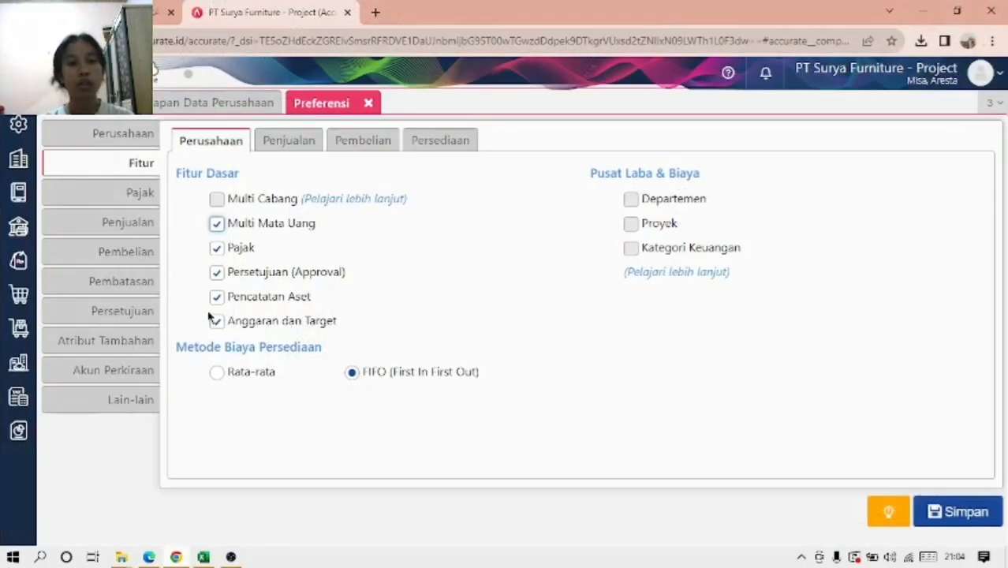
{"action": "left_click", "coordinate": [177, 558]}
{"action": "left_click", "coordinate": [177, 558]}
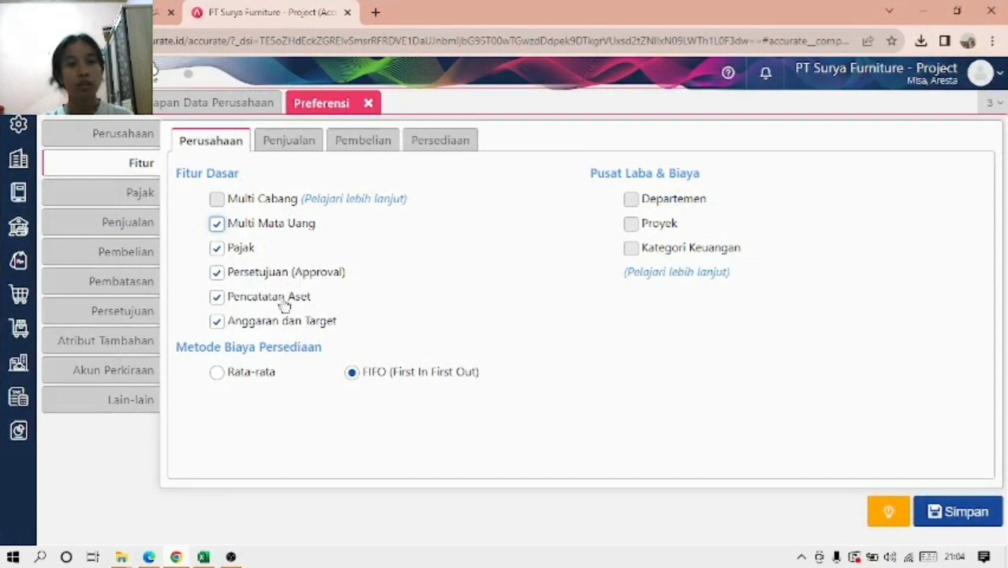
{"action": "left_click", "coordinate": [282, 140]}
{"action": "left_click", "coordinate": [240, 139]}
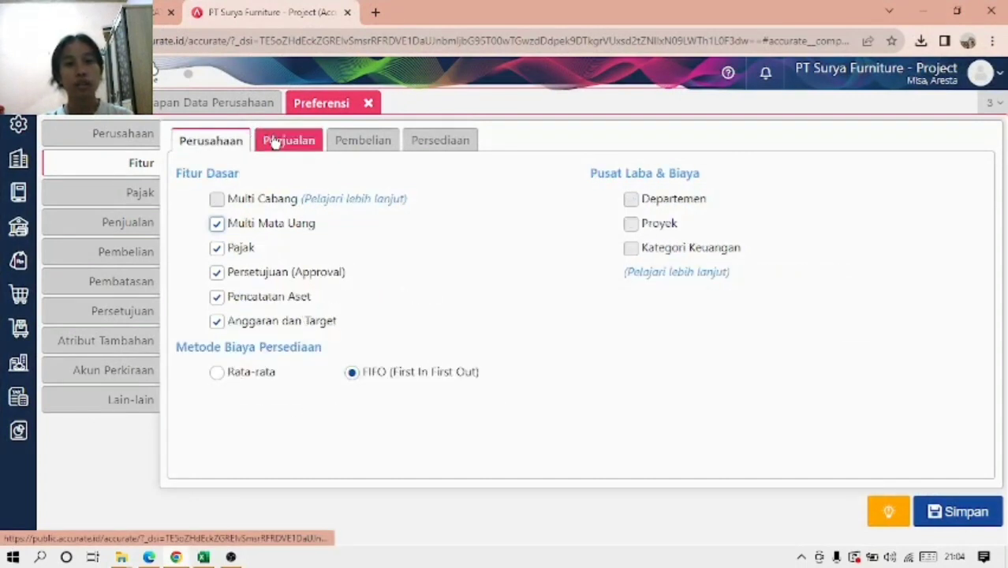
{"action": "left_click", "coordinate": [272, 140]}
{"action": "left_click", "coordinate": [215, 139]}
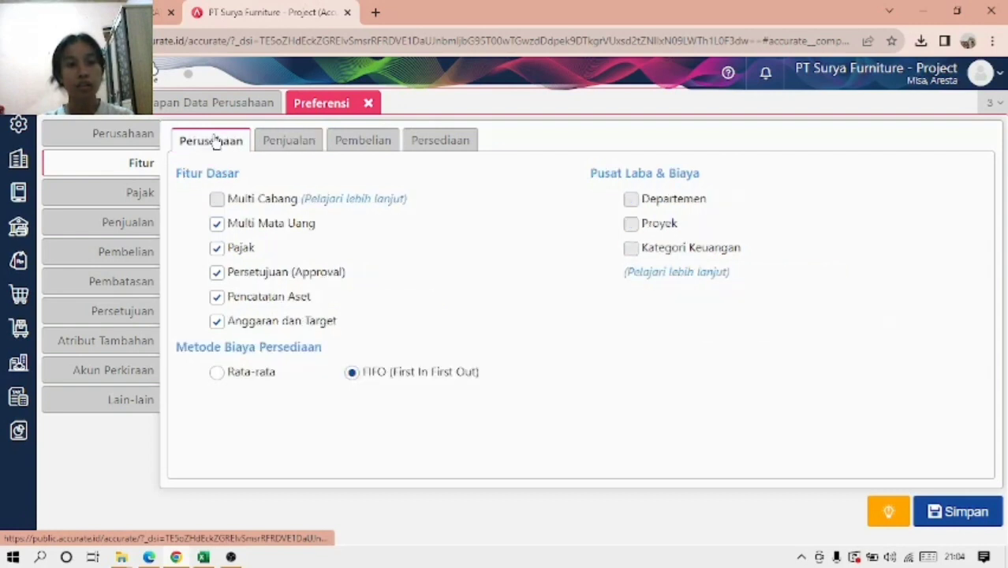
Step: Compare the Penjualan feature settings with the sales policies on quotations, returns, salesman commission, shipping and payment terms in the training module PDF
{"action": "left_click", "coordinate": [270, 144]}
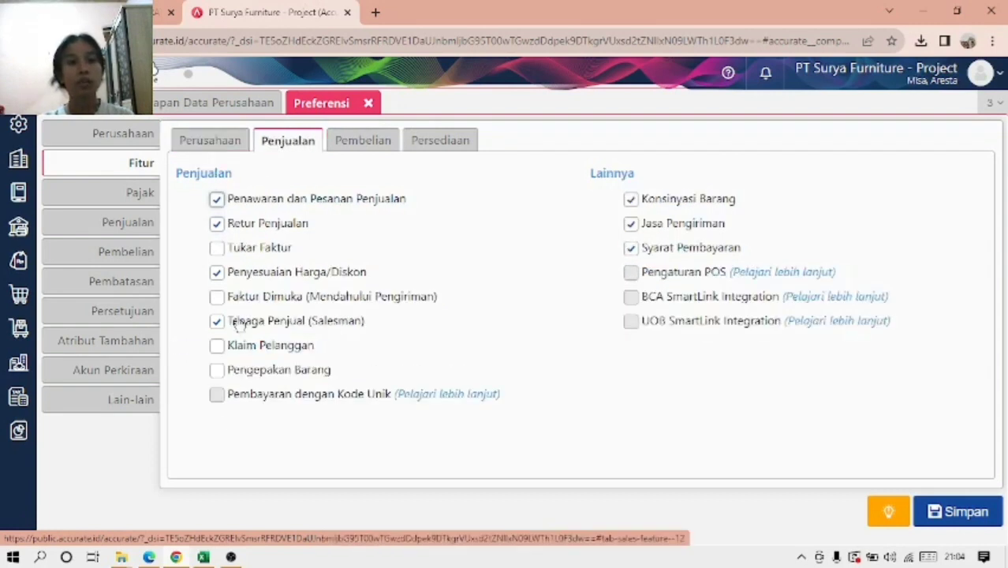
{"action": "left_click", "coordinate": [150, 558]}
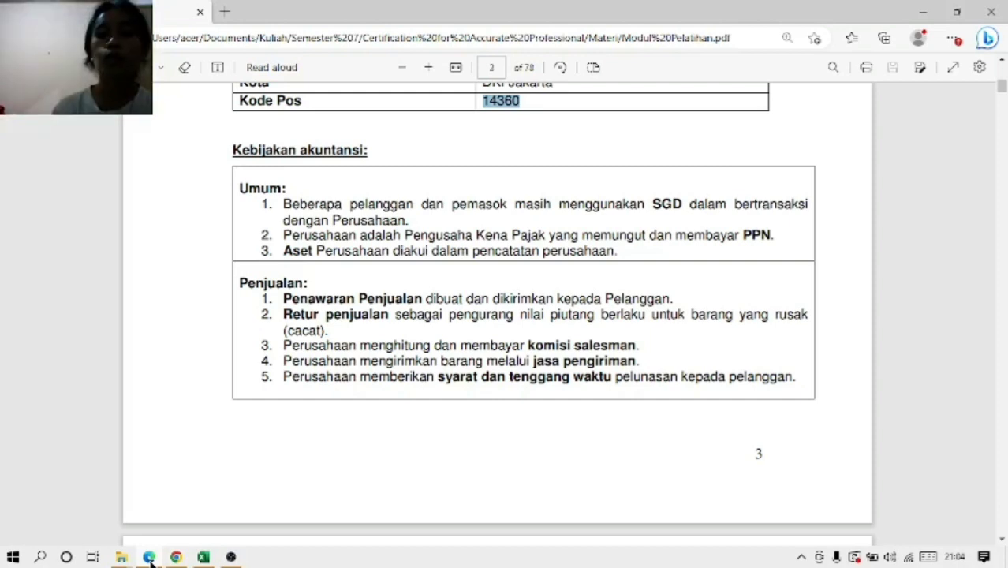
{"action": "left_click", "coordinate": [151, 558]}
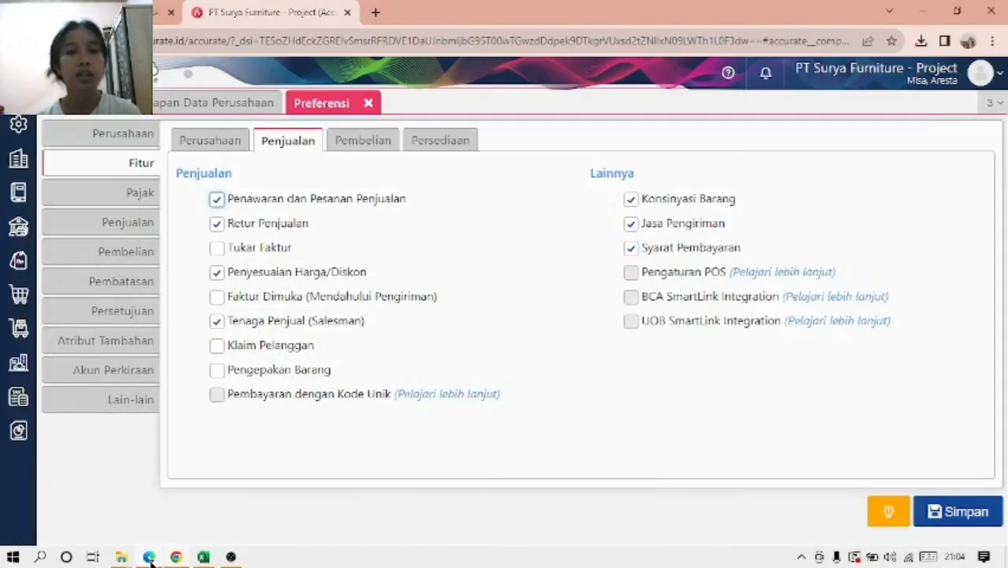
{"action": "left_click", "coordinate": [150, 558]}
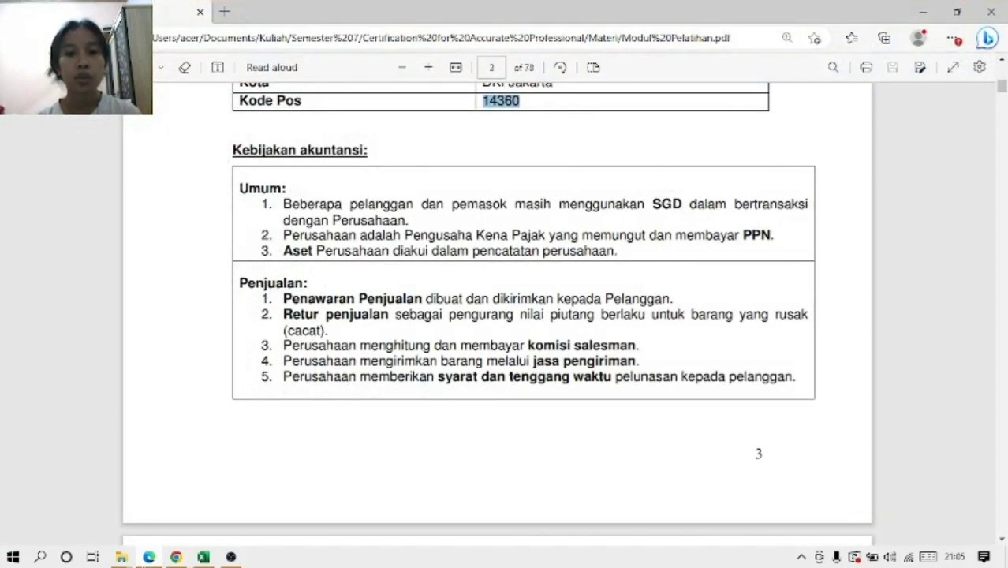
{"action": "left_click", "coordinate": [150, 558]}
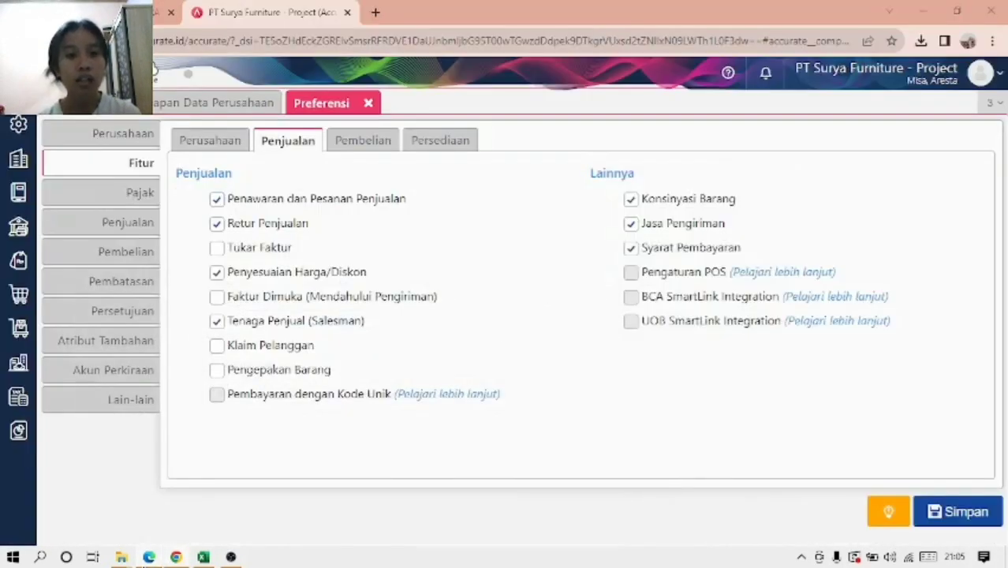
{"action": "left_click", "coordinate": [150, 558]}
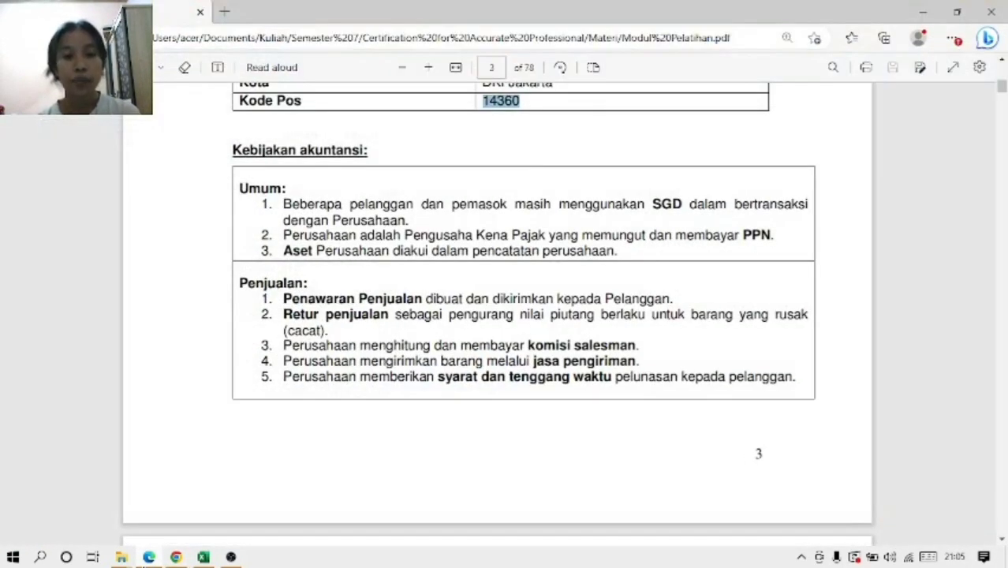
{"action": "left_click", "coordinate": [145, 564]}
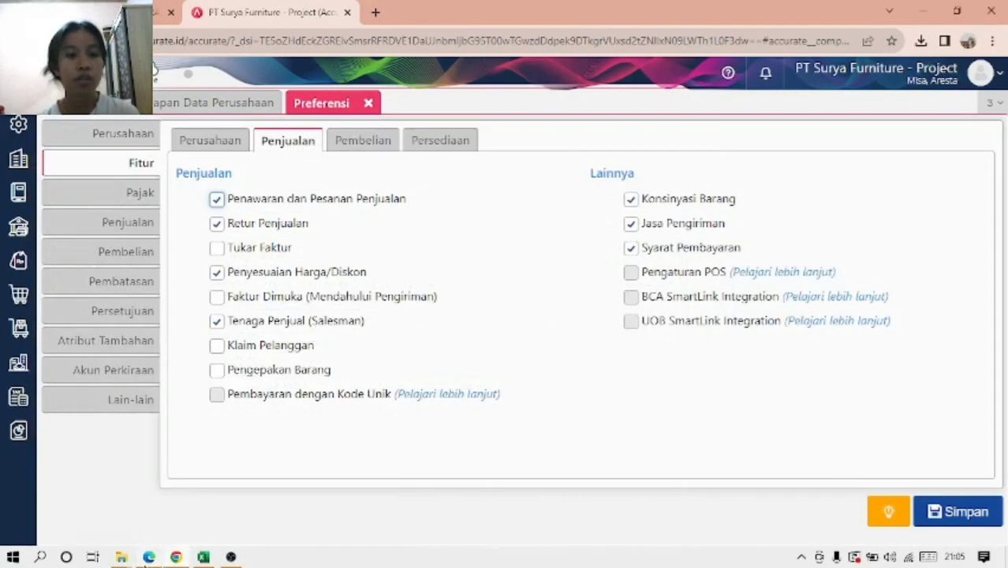
{"action": "left_click", "coordinate": [146, 558]}
{"action": "left_click", "coordinate": [145, 561]}
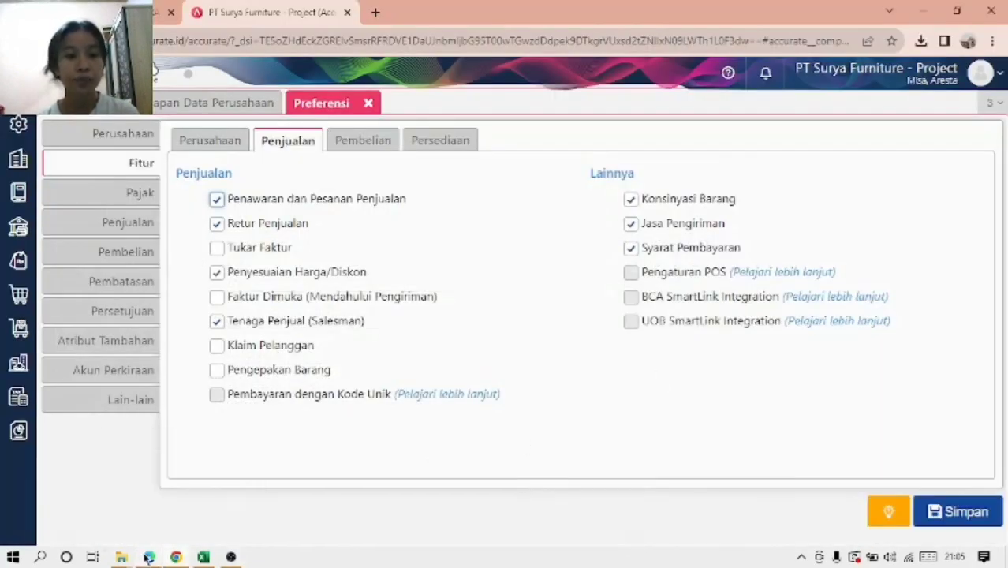
{"action": "left_click", "coordinate": [147, 557]}
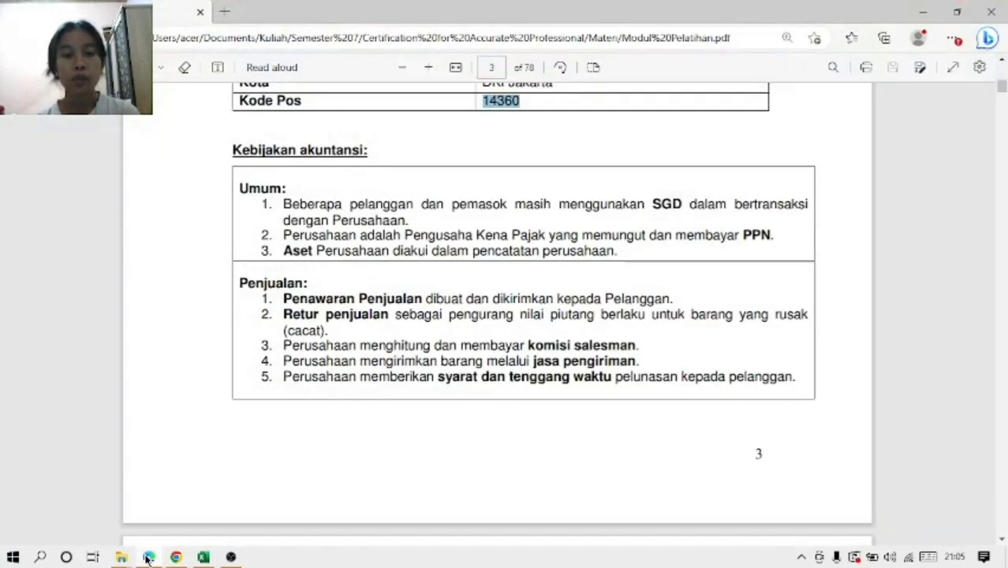
{"action": "left_click", "coordinate": [148, 557]}
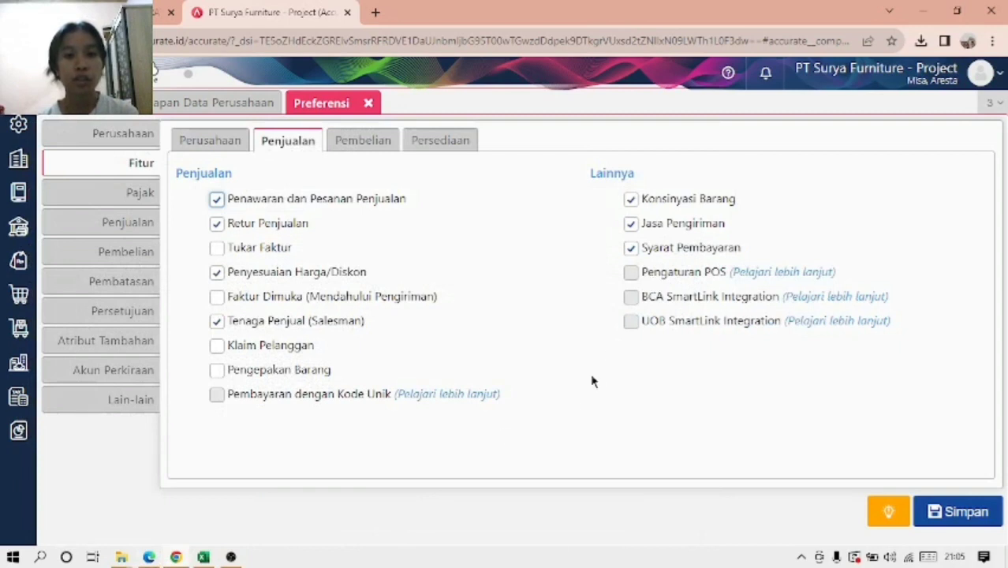
Step: Compare the Pembelian feature settings with the purchasing policies on page 4 of the training module PDF
{"action": "left_click", "coordinate": [150, 557]}
{"action": "scroll", "coordinate": [367, 401], "scroll_direction": "down", "scroll_amount": 5}
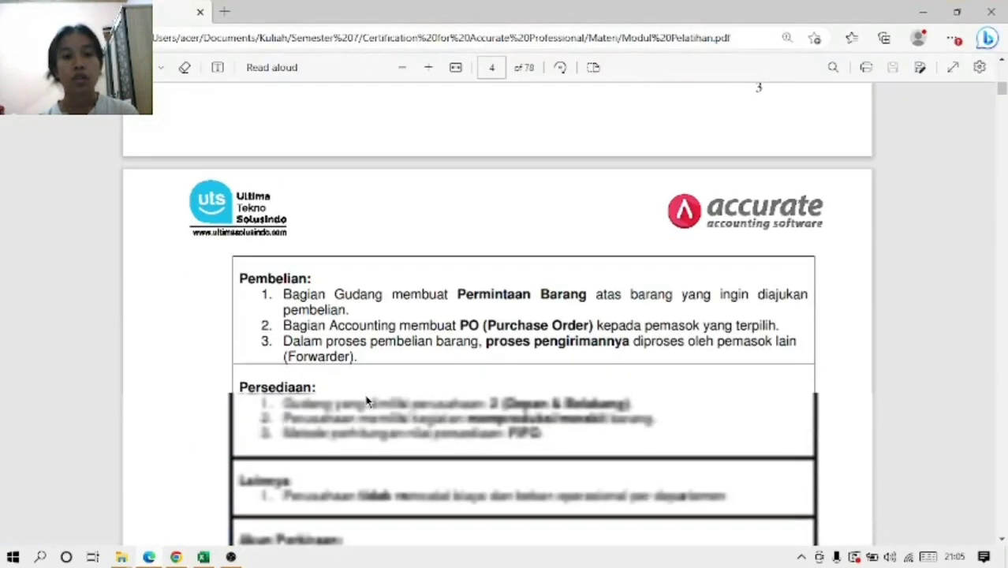
{"action": "left_click", "coordinate": [174, 558]}
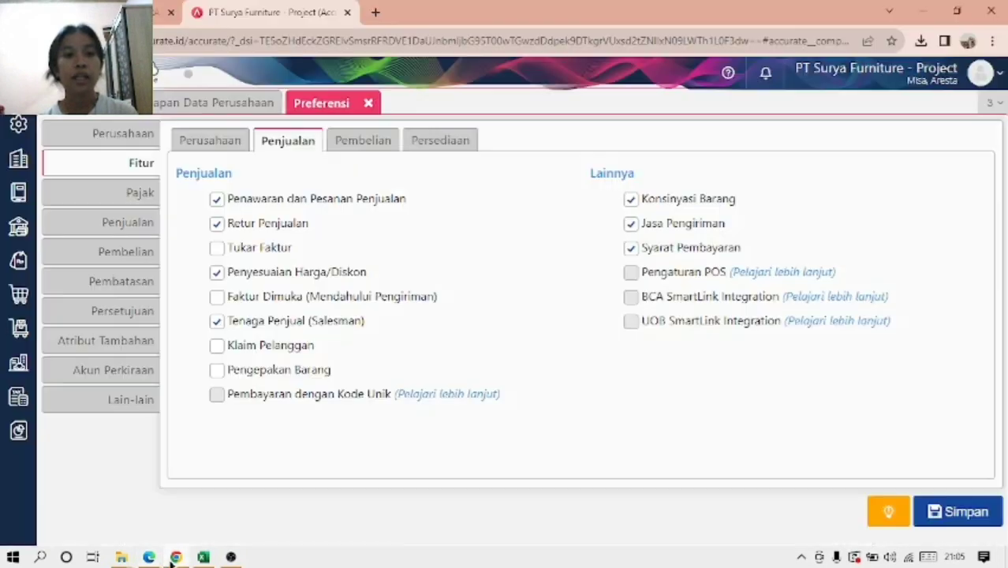
{"action": "left_click", "coordinate": [342, 147]}
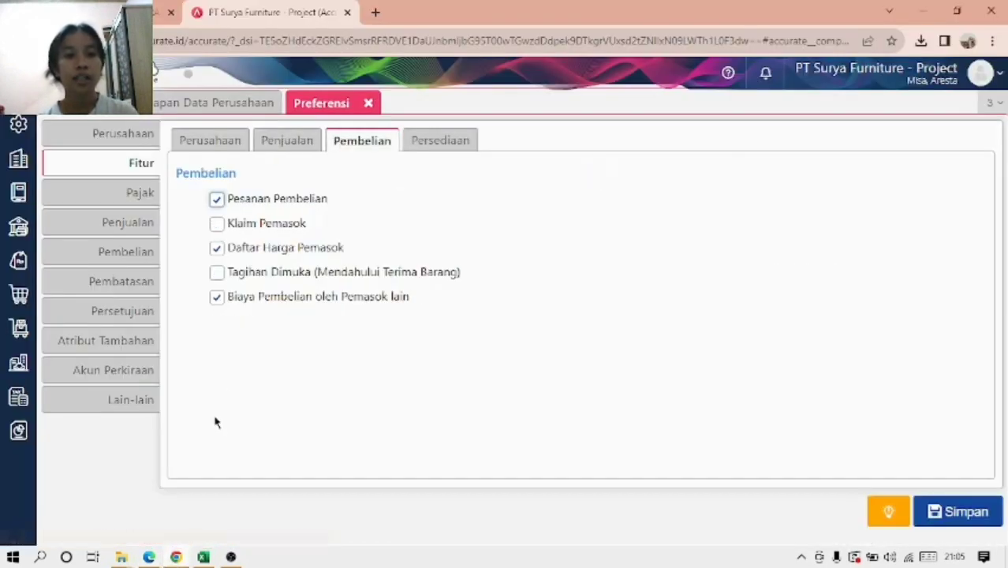
{"action": "left_click", "coordinate": [177, 558]}
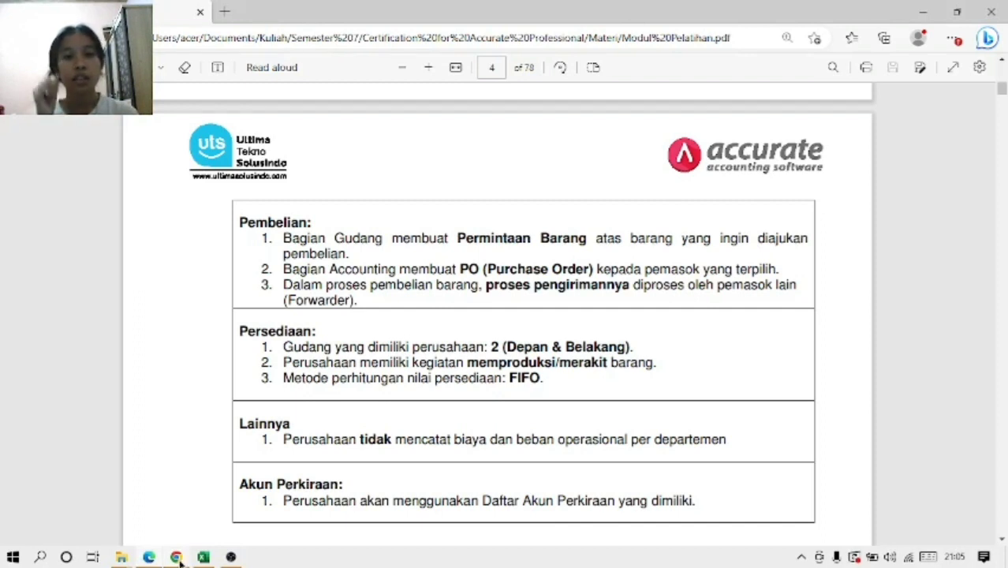
{"action": "left_click", "coordinate": [179, 561]}
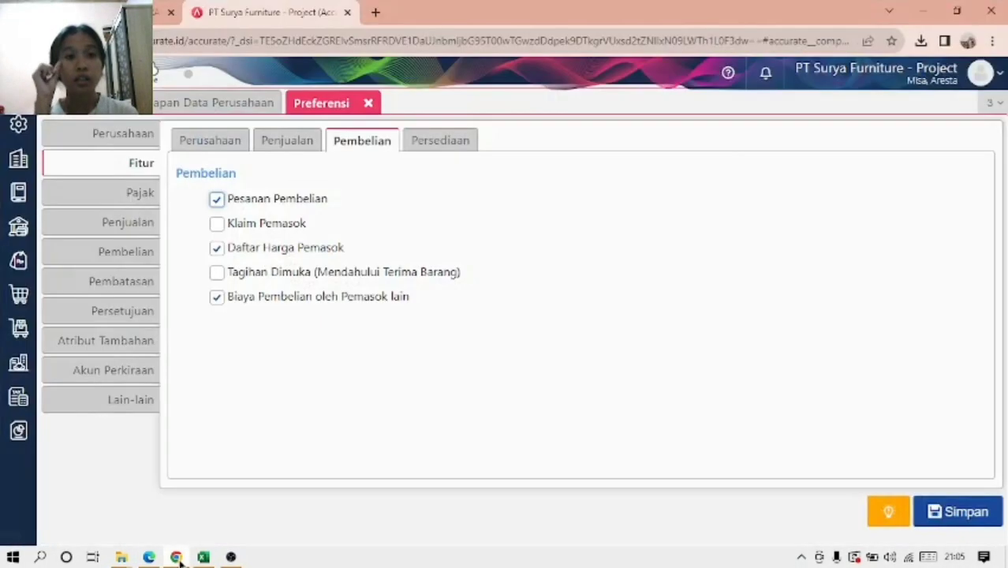
{"action": "left_click", "coordinate": [178, 558]}
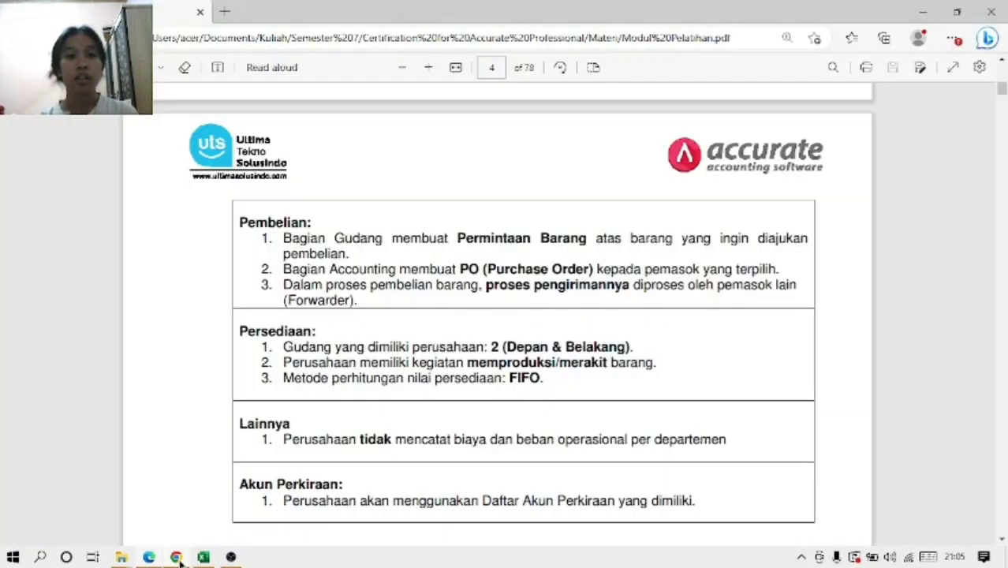
{"action": "left_click", "coordinate": [178, 558]}
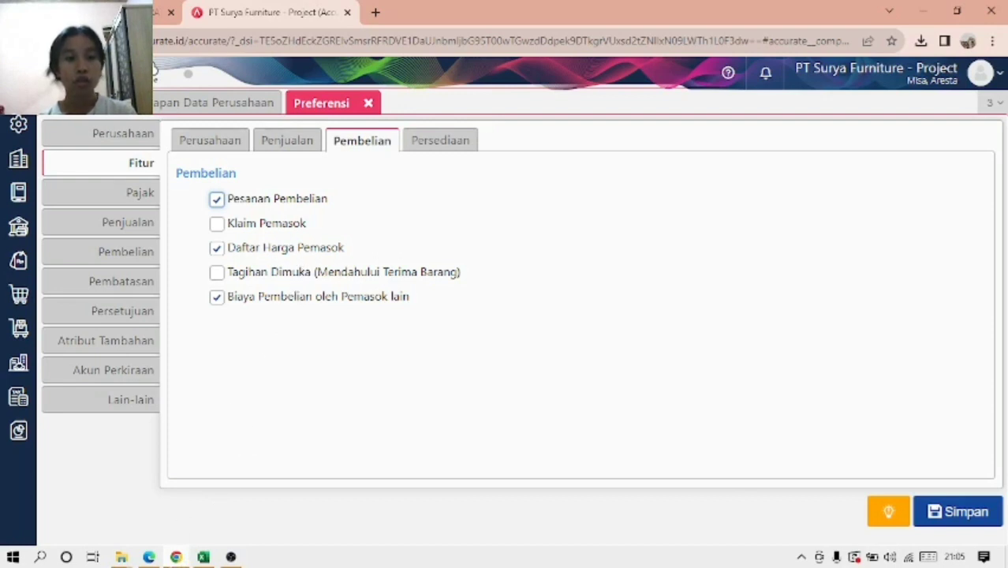
{"action": "left_click", "coordinate": [149, 557]}
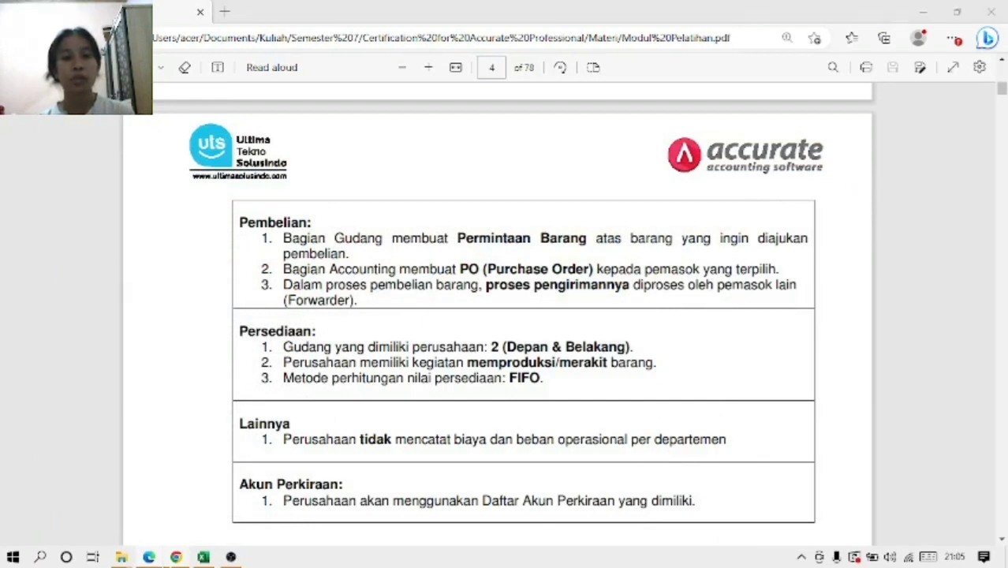
{"action": "left_click", "coordinate": [176, 557]}
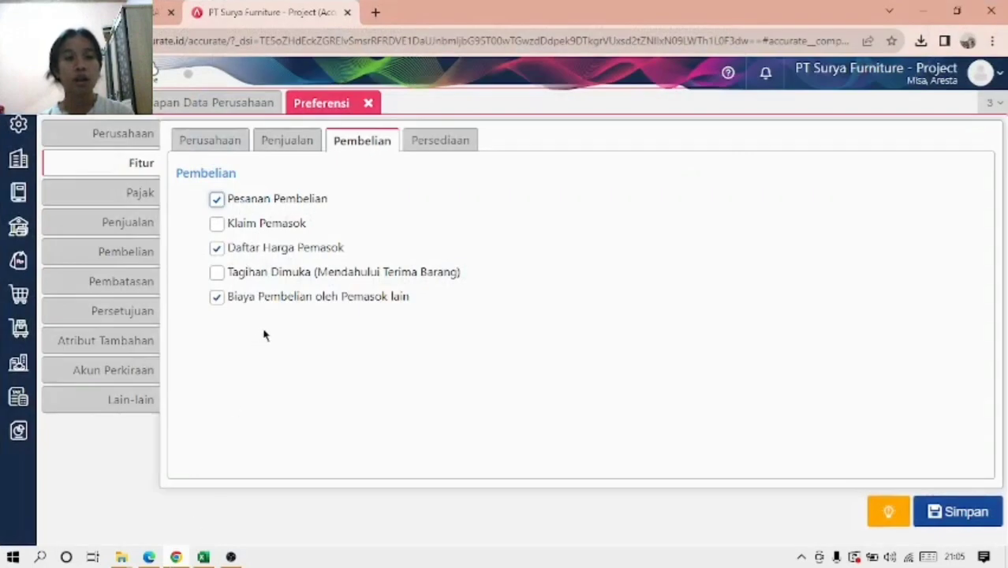
Step: Check the Persediaan feature settings against the inventory policies on warehouses and production in the training module PDF
{"action": "left_click", "coordinate": [470, 140]}
{"action": "left_click", "coordinate": [176, 557]}
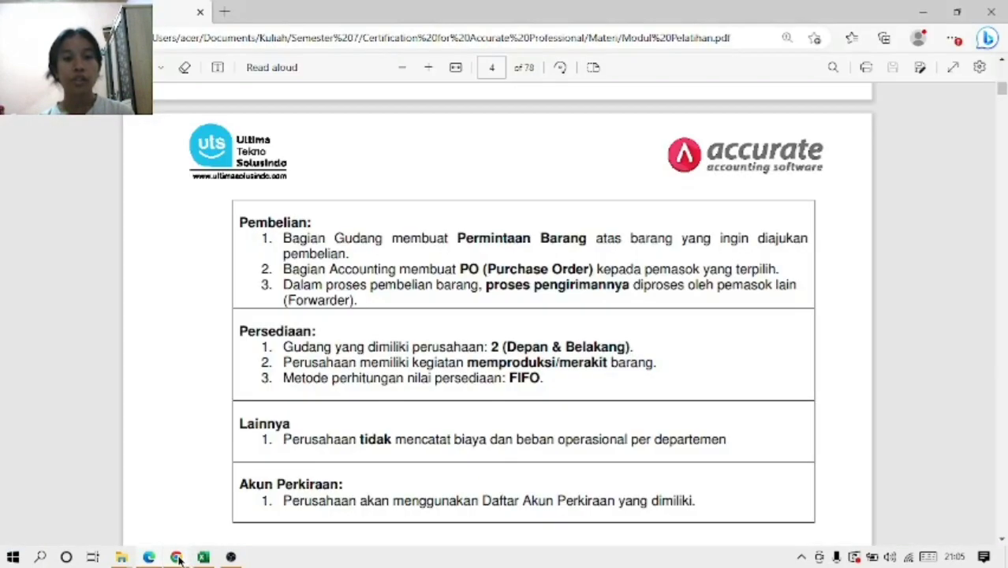
{"action": "left_click", "coordinate": [176, 558]}
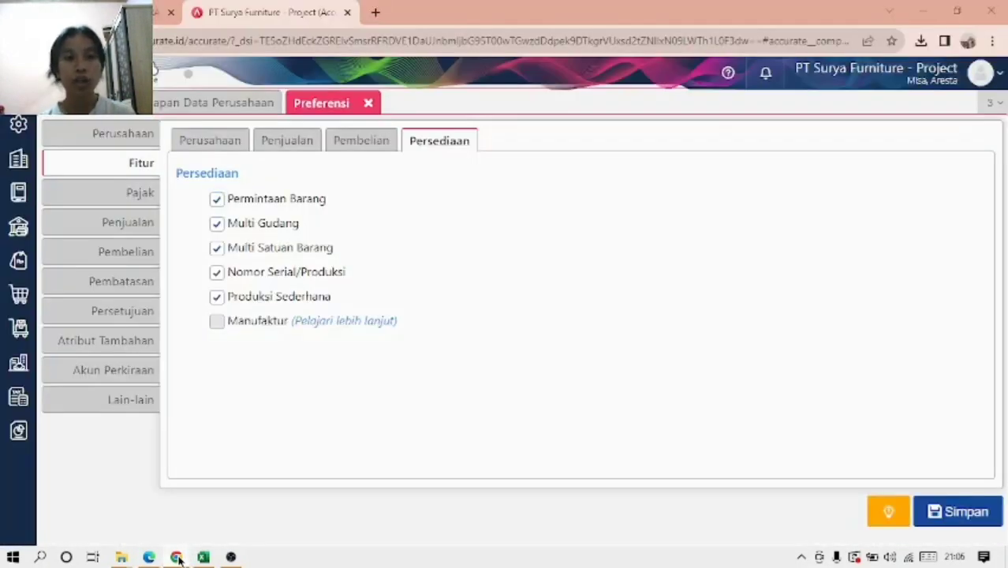
{"action": "left_click", "coordinate": [177, 558]}
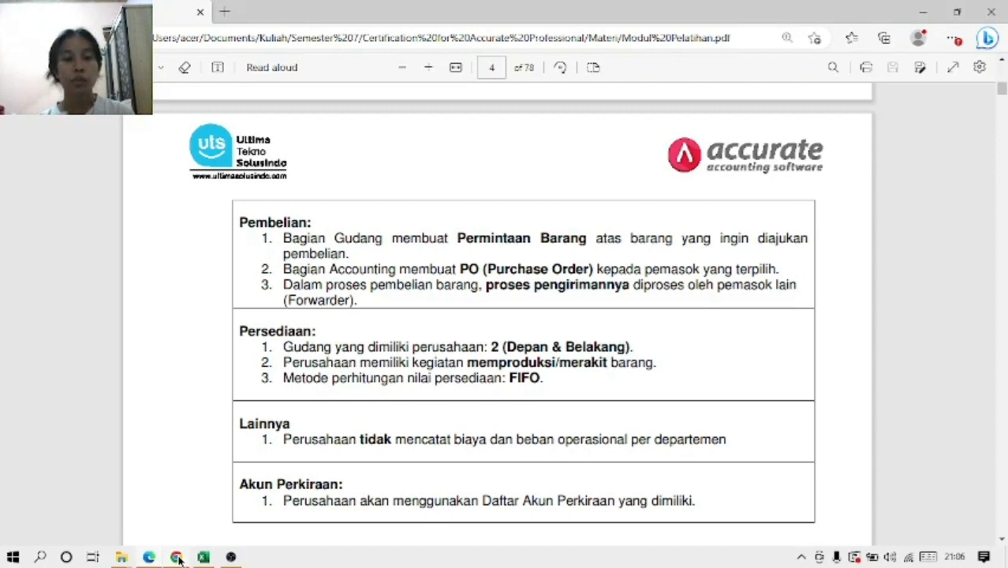
{"action": "left_click", "coordinate": [176, 558]}
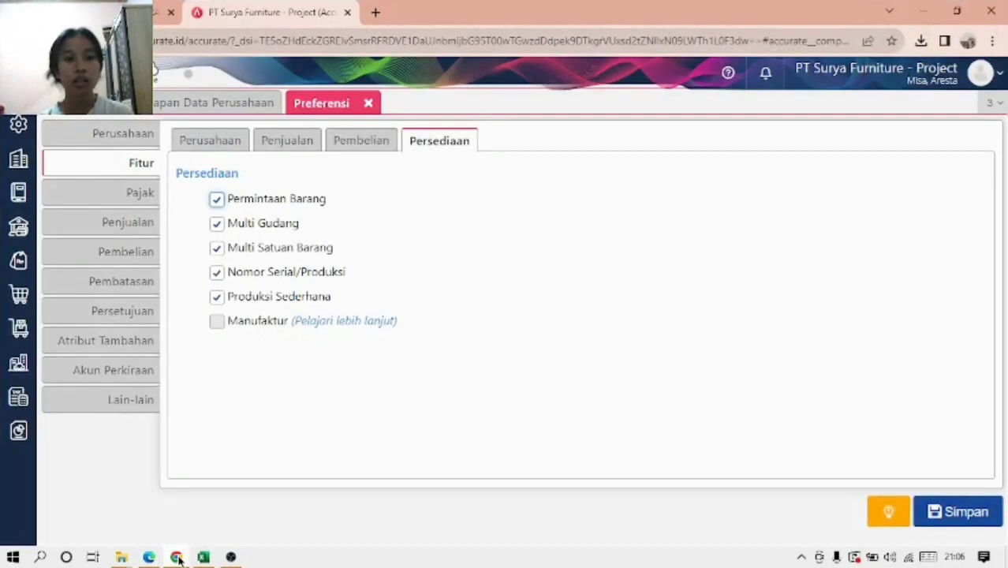
{"action": "left_click", "coordinate": [177, 558]}
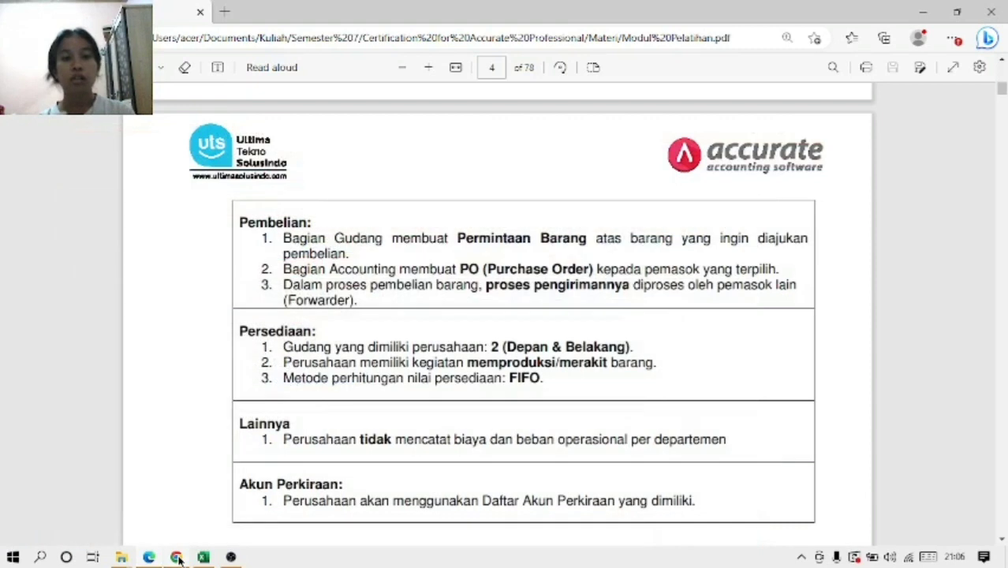
{"action": "left_click", "coordinate": [177, 558]}
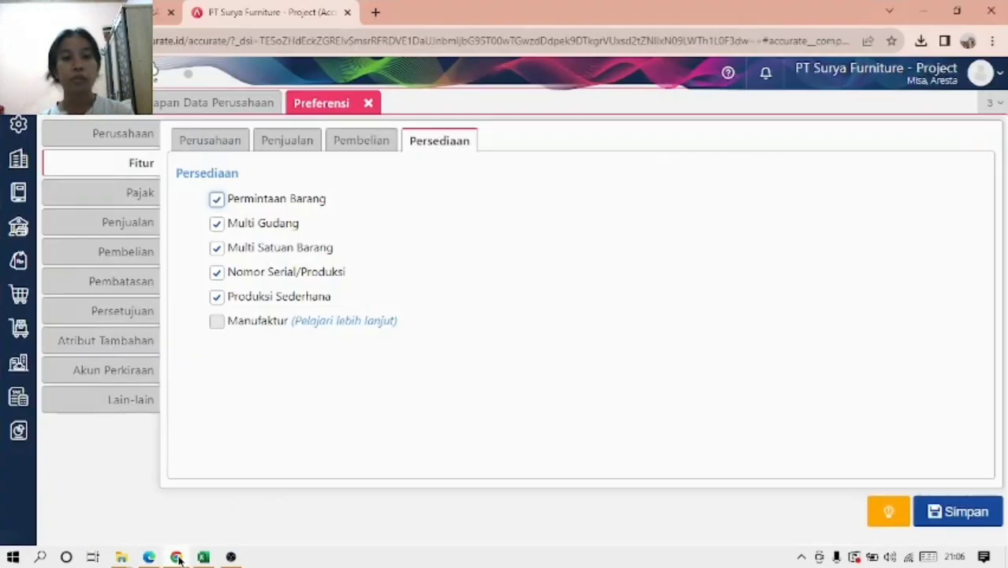
Step: Review the Perusahaan features against the Lainnya and Akun Perkiraan policies in the training module PDF
{"action": "left_click", "coordinate": [212, 147]}
{"action": "left_click", "coordinate": [219, 227]}
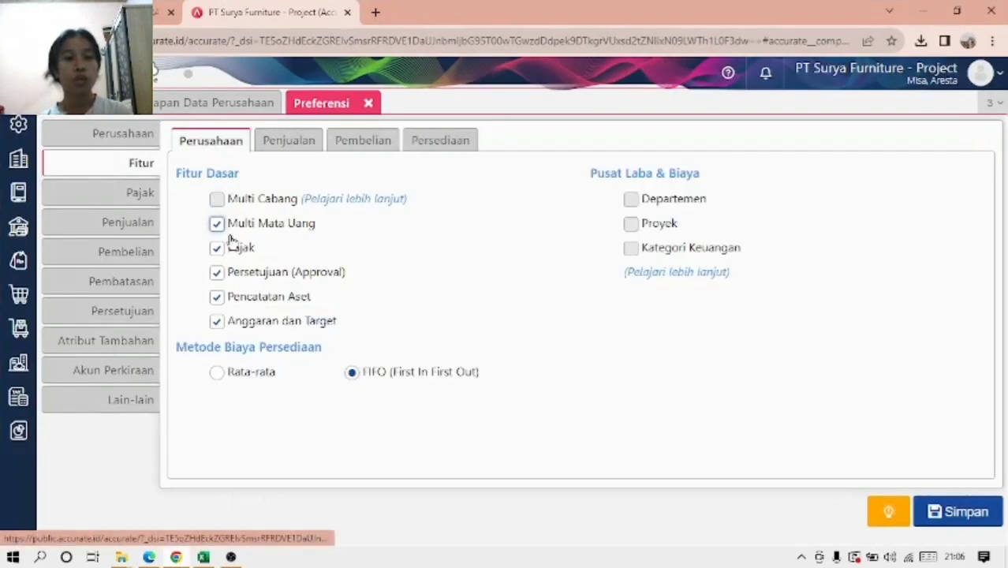
{"action": "left_click", "coordinate": [148, 557]}
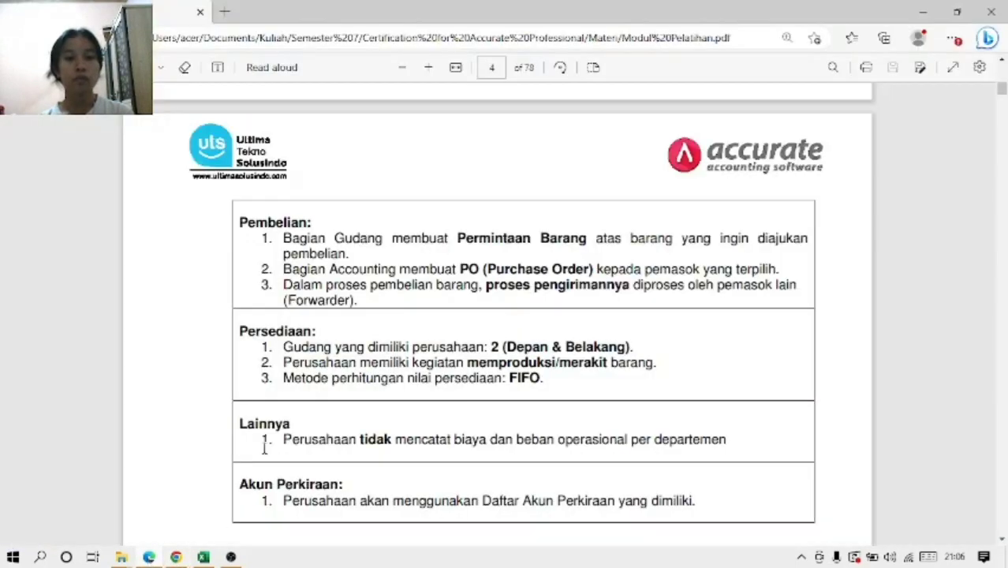
{"action": "scroll", "coordinate": [265, 448], "scroll_direction": "down", "scroll_amount": 3}
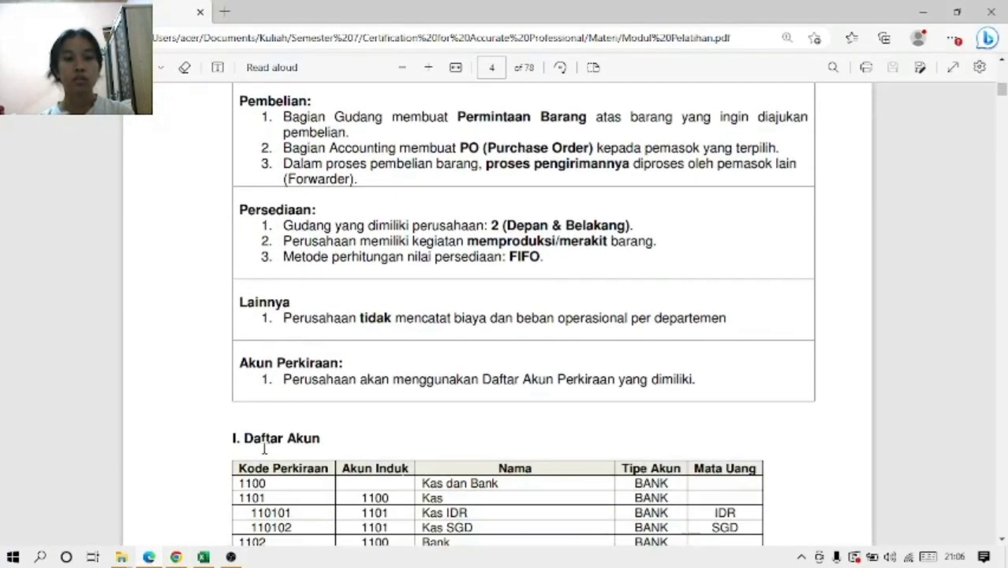
{"action": "left_click", "coordinate": [168, 557]}
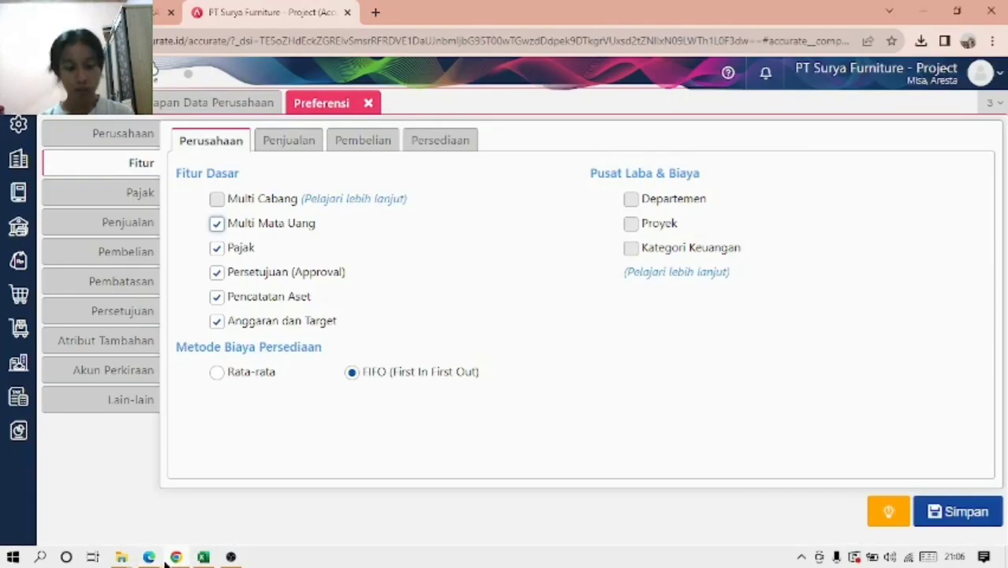
Step: Review the company information, basic features and address in the preferences, and save the preferences
{"action": "left_click", "coordinate": [134, 138]}
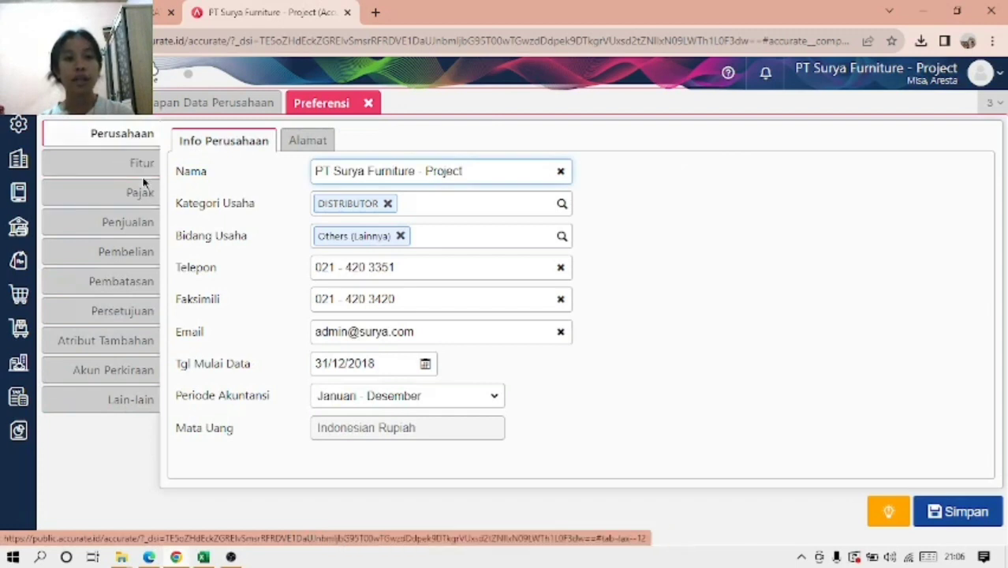
{"action": "left_click", "coordinate": [144, 167]}
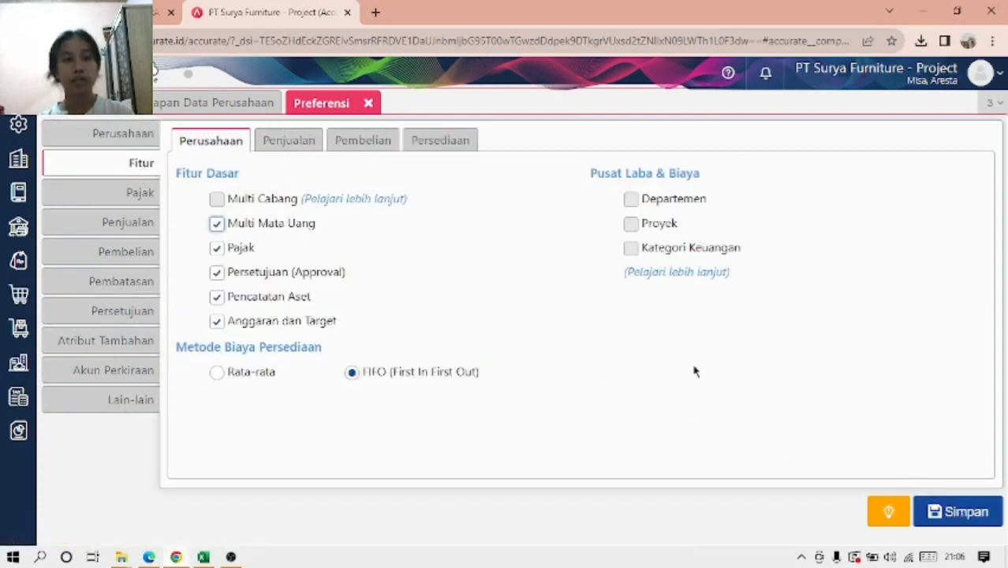
{"action": "left_click", "coordinate": [143, 130]}
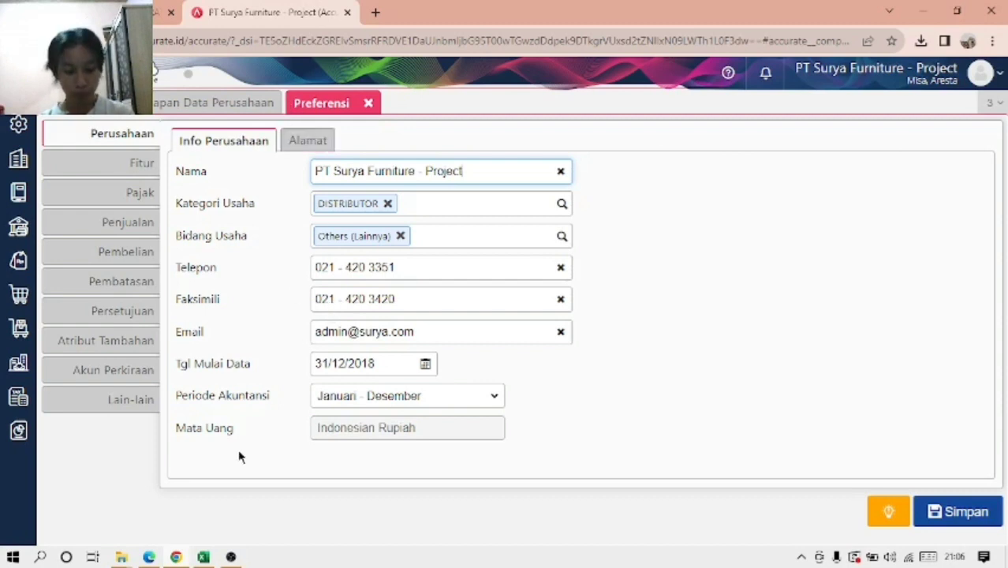
{"action": "left_click", "coordinate": [301, 145]}
{"action": "left_click", "coordinate": [242, 141]}
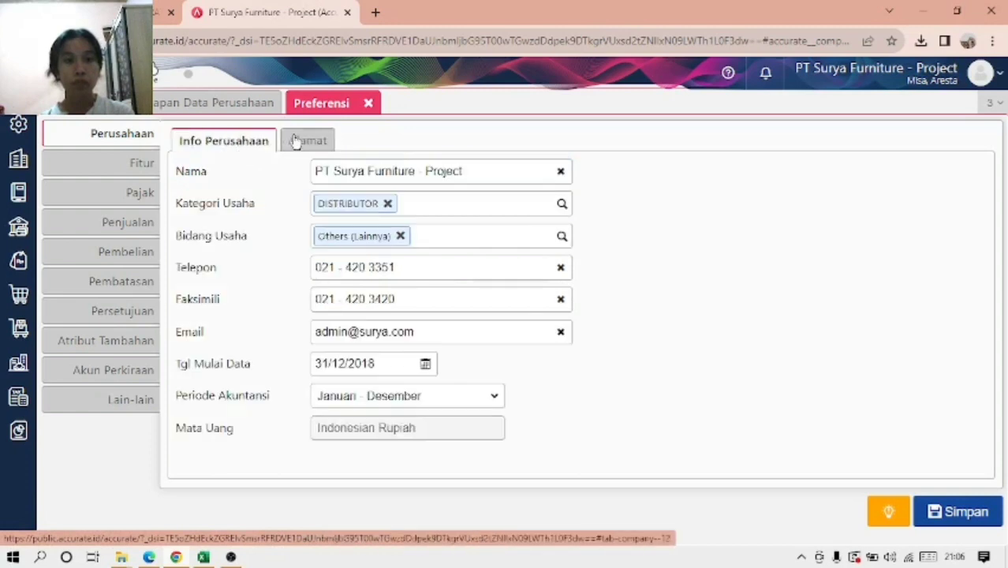
{"action": "left_click", "coordinate": [300, 140]}
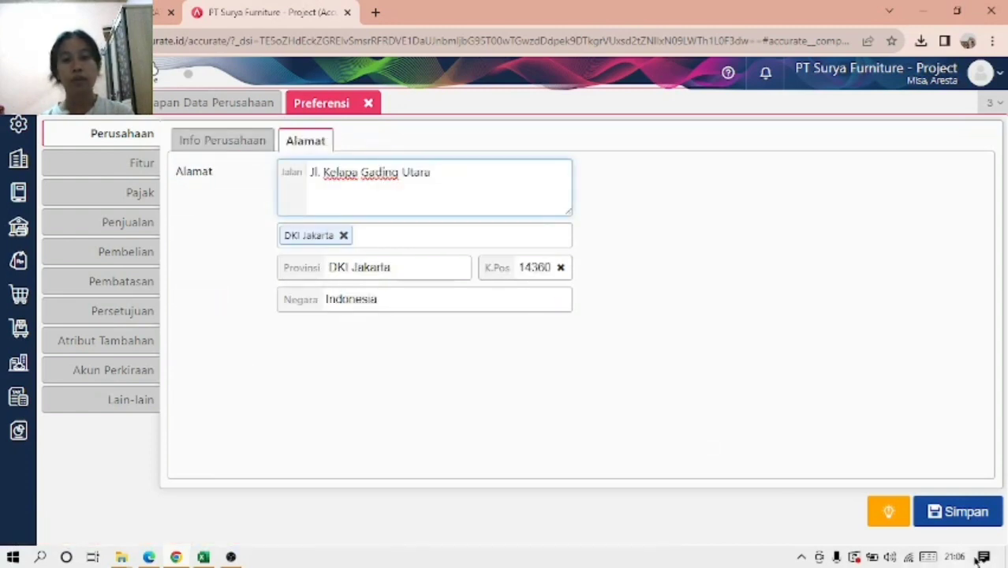
{"action": "left_click", "coordinate": [968, 528]}
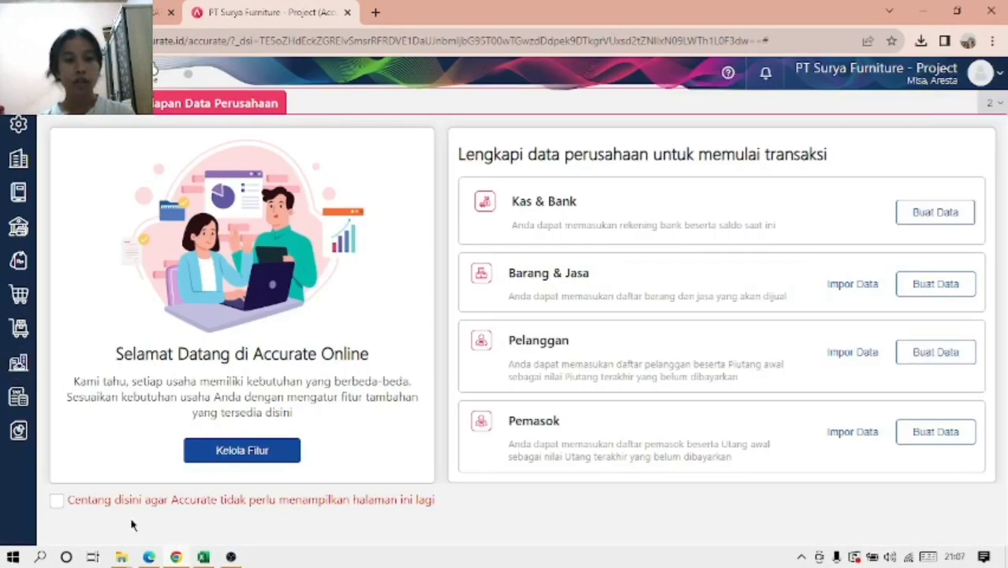
Step: Check the Umum accounting policies on page 3 of the training module PDF for the foreign currency used in transactions
{"action": "left_click", "coordinate": [148, 557]}
{"action": "scroll", "coordinate": [332, 314], "scroll_direction": "up", "scroll_amount": 6}
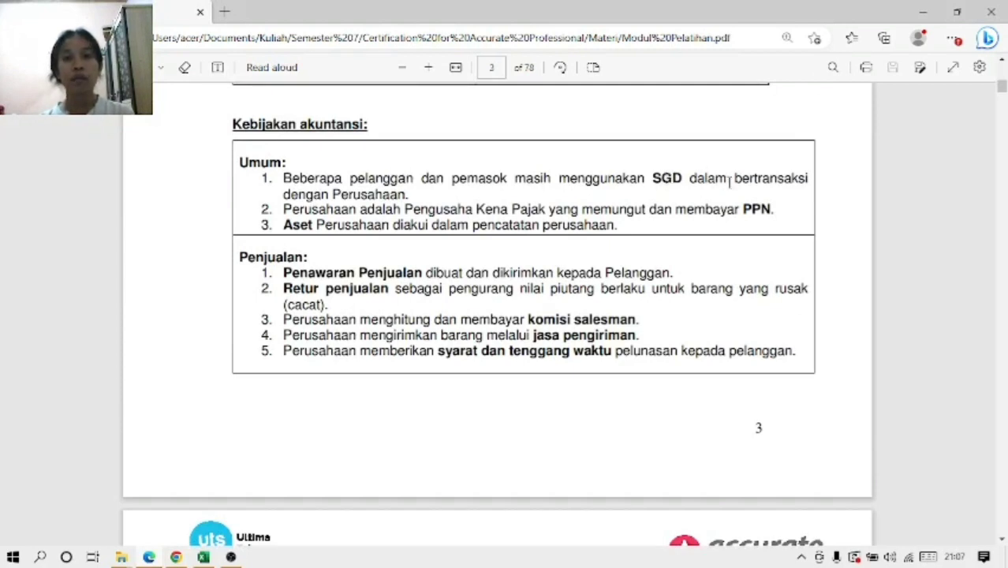
{"action": "left_click", "coordinate": [178, 559]}
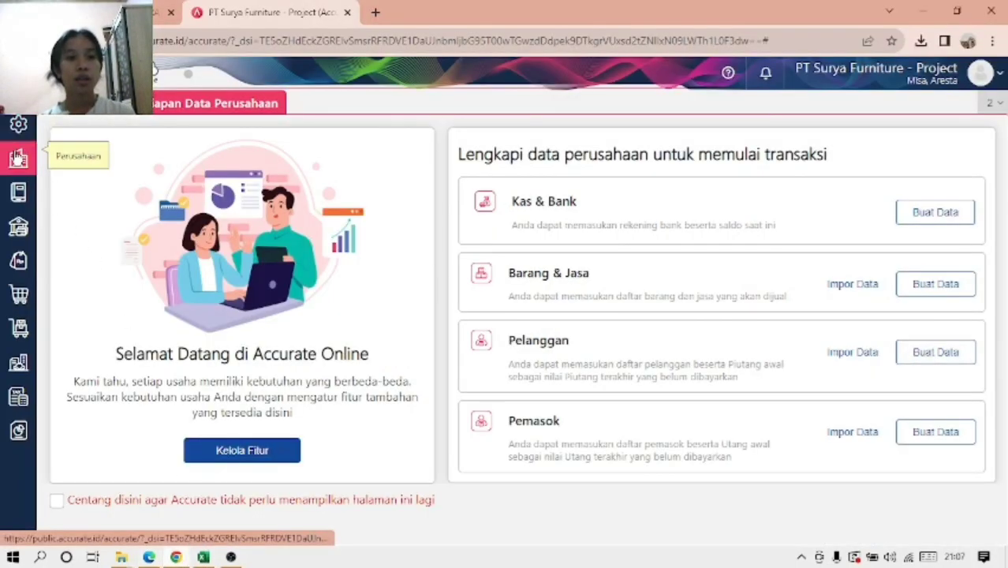
Step: Add Singapore Dollar (SGD) as a new company currency in Accurate Online, save it and check the currency list
{"action": "left_click", "coordinate": [33, 176]}
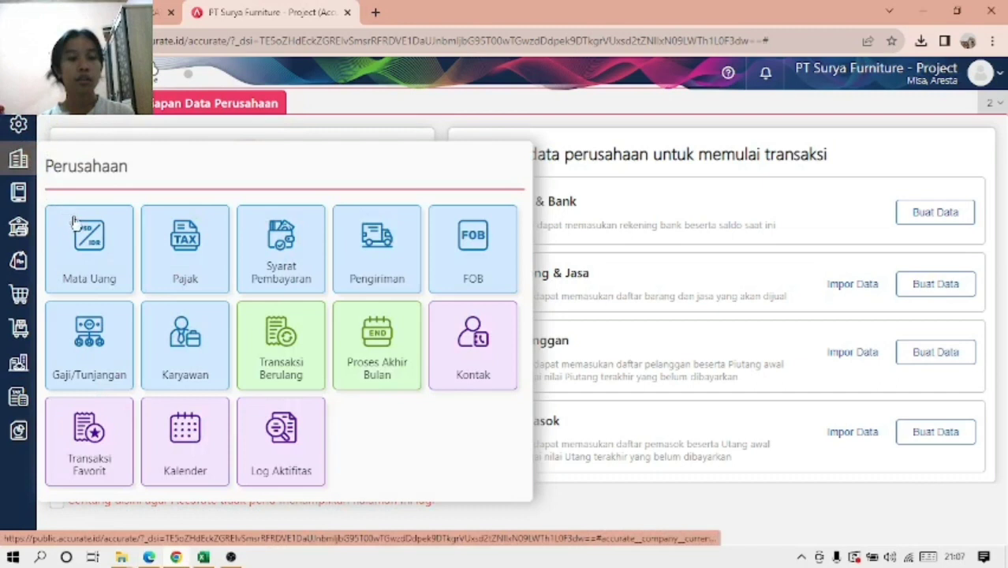
{"action": "left_click", "coordinate": [114, 262]}
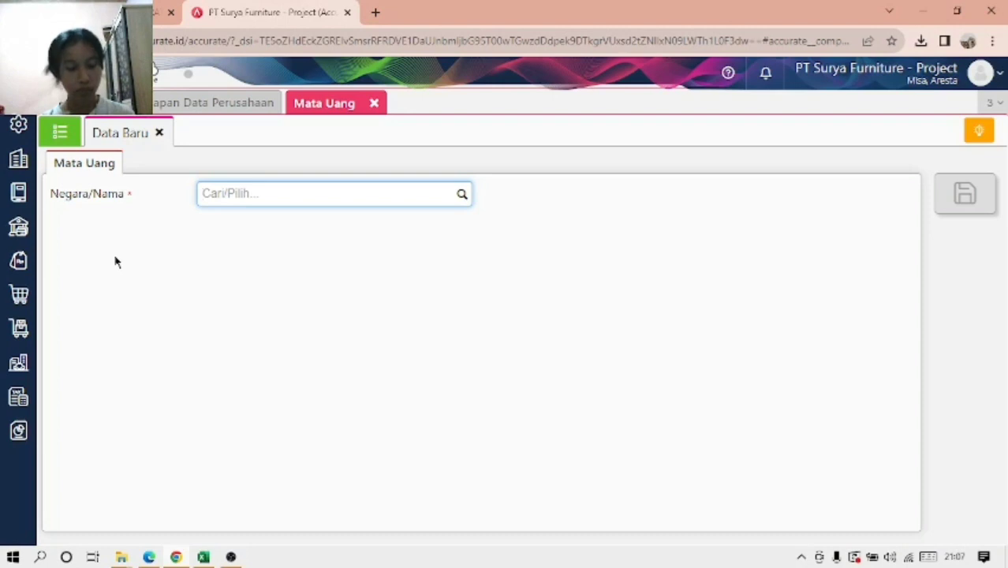
{"action": "left_click", "coordinate": [54, 129]}
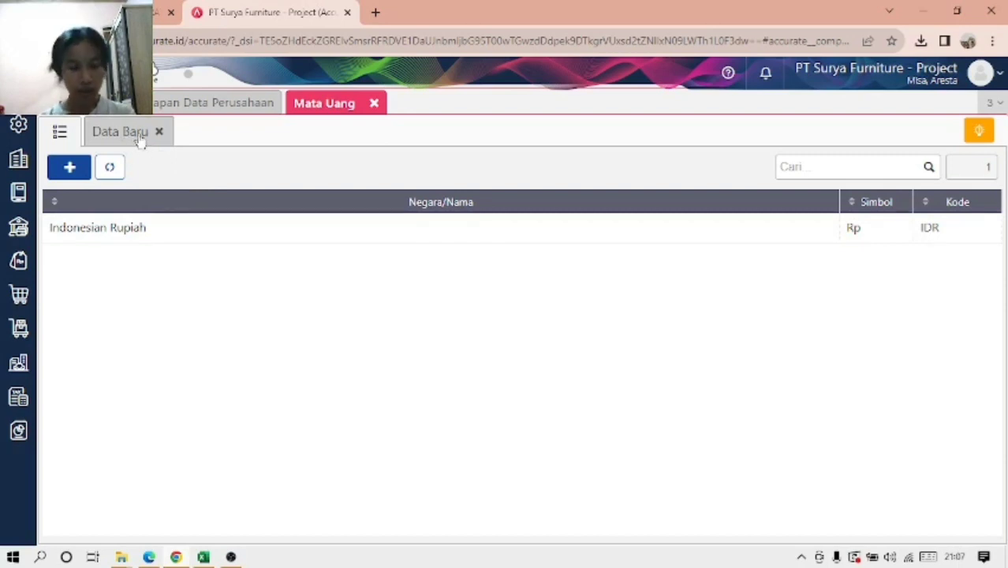
{"action": "left_click", "coordinate": [98, 138]}
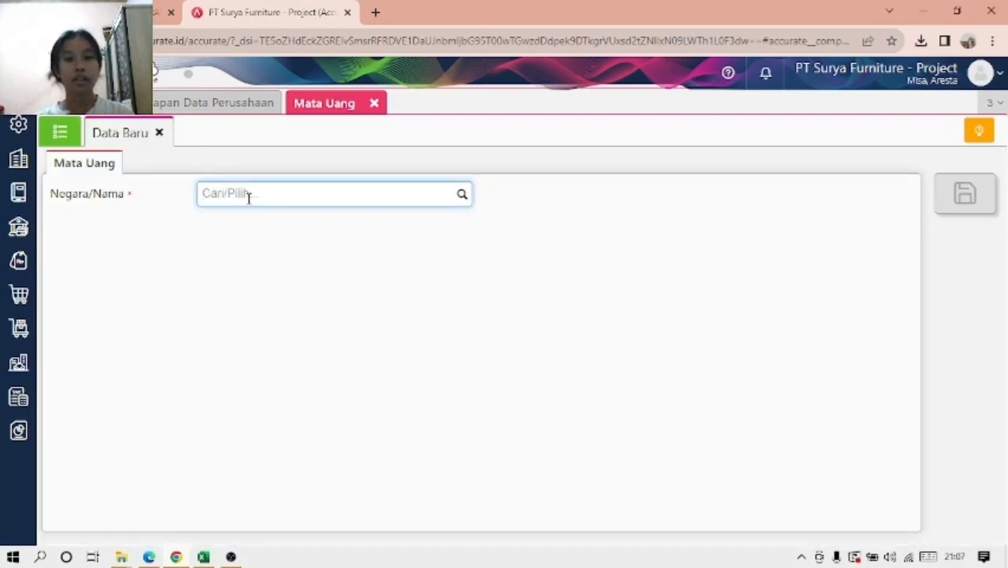
{"action": "type", "text": "sgd"}
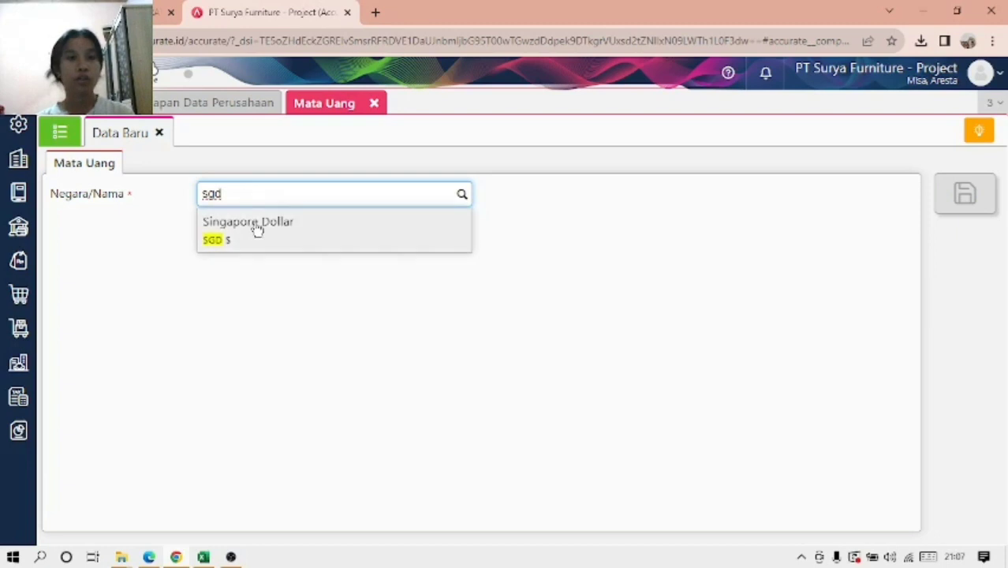
{"action": "left_click", "coordinate": [258, 237]}
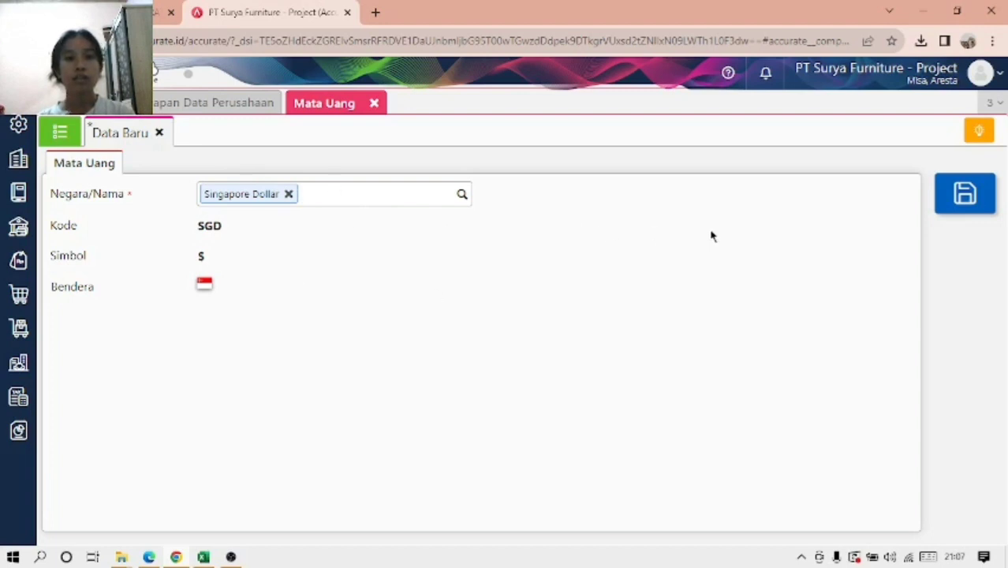
{"action": "left_click", "coordinate": [966, 197]}
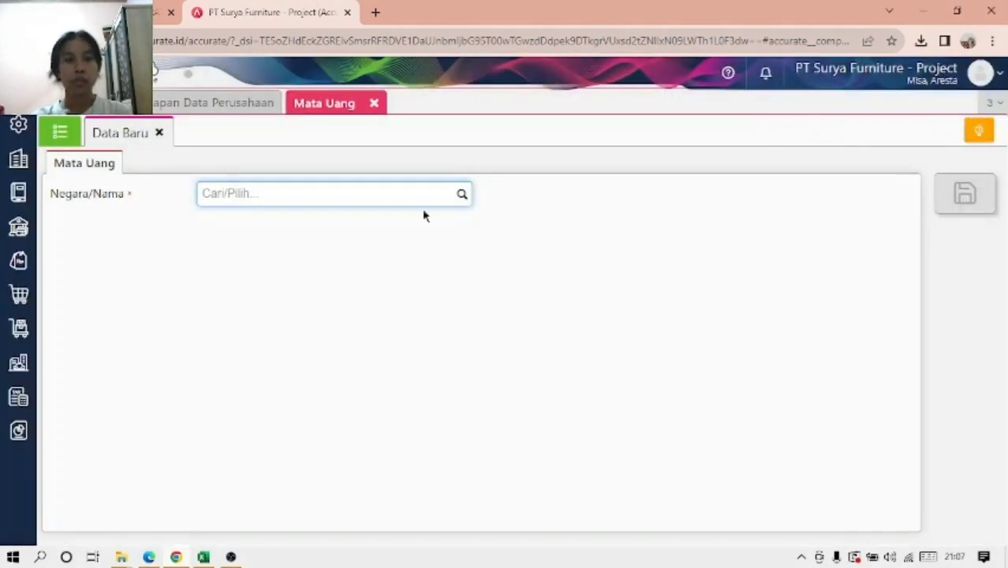
{"action": "left_click", "coordinate": [59, 132]}
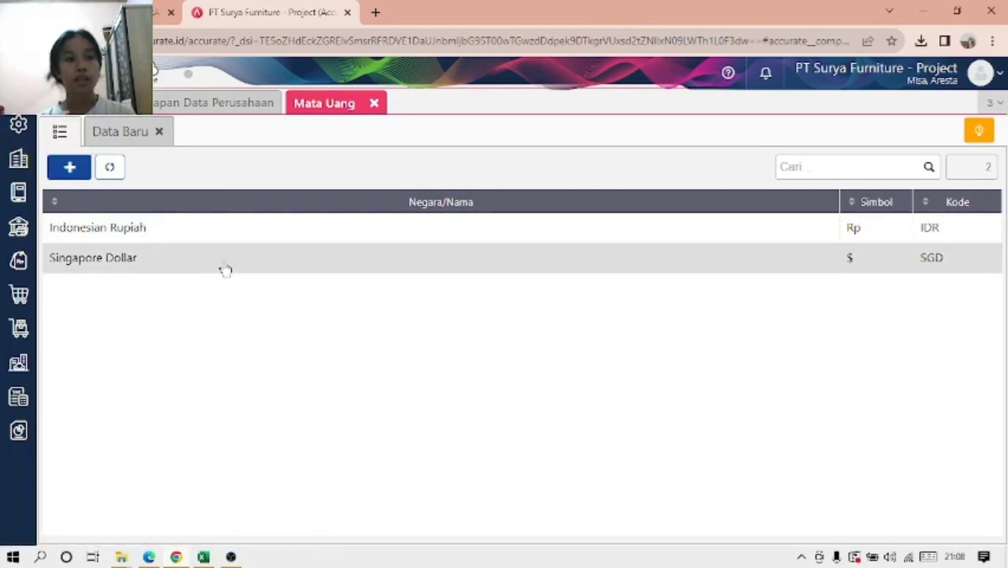
Step: Read the Persediaan policy on page 4 of the training module PDF about the company's warehouses, and return to Accurate Online
{"action": "left_click", "coordinate": [145, 563]}
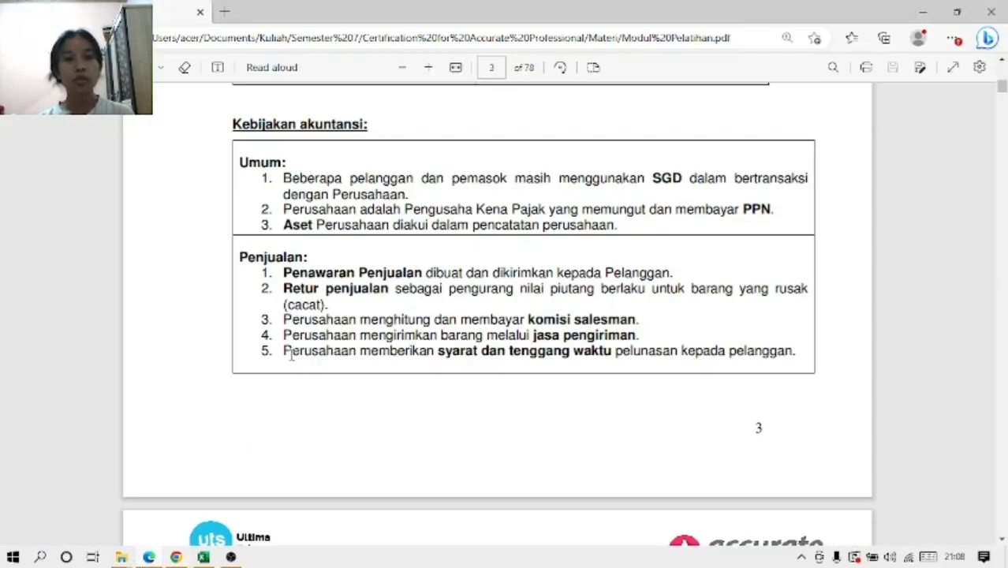
{"action": "scroll", "coordinate": [291, 355], "scroll_direction": "down", "scroll_amount": 5}
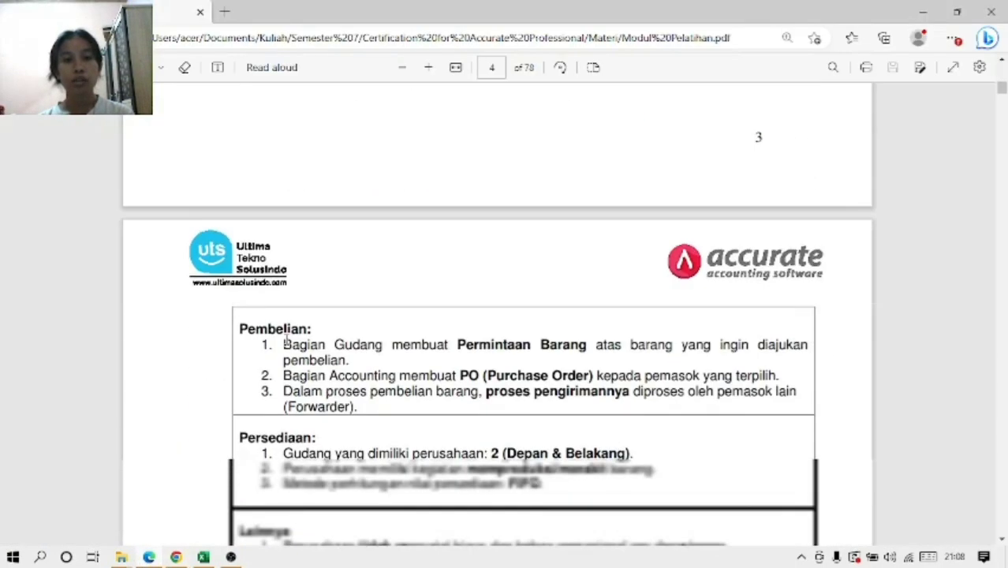
{"action": "scroll", "coordinate": [369, 374], "scroll_direction": "down", "scroll_amount": 1}
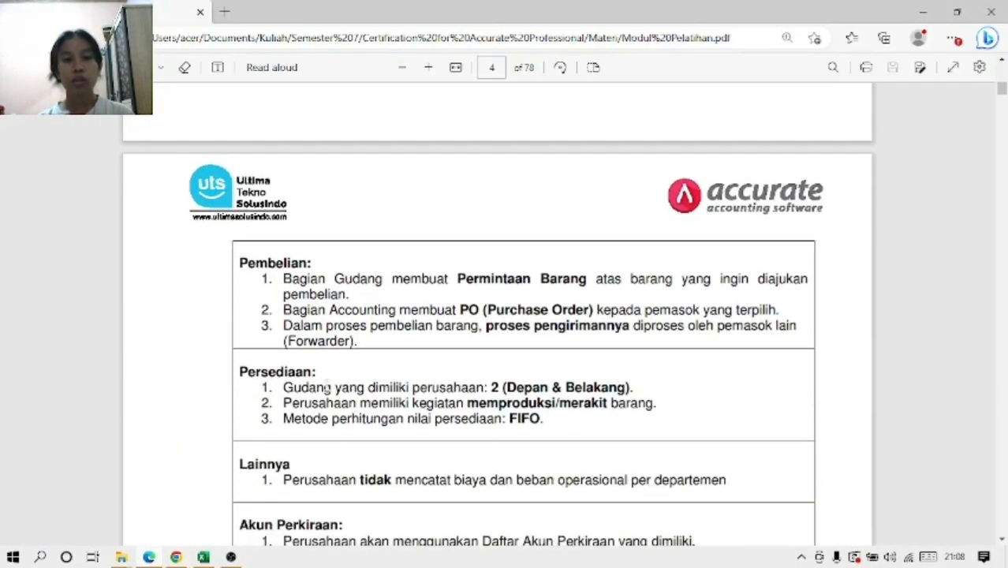
{"action": "left_click_drag", "start_coordinate": [288, 388], "coordinate": [632, 385]}
{"action": "left_click", "coordinate": [632, 387]}
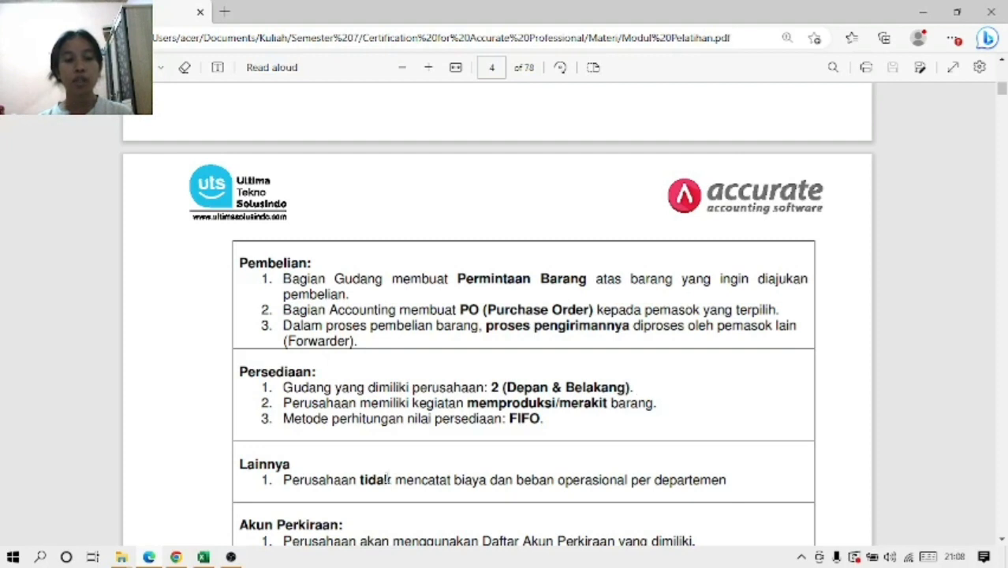
{"action": "left_click", "coordinate": [173, 557]}
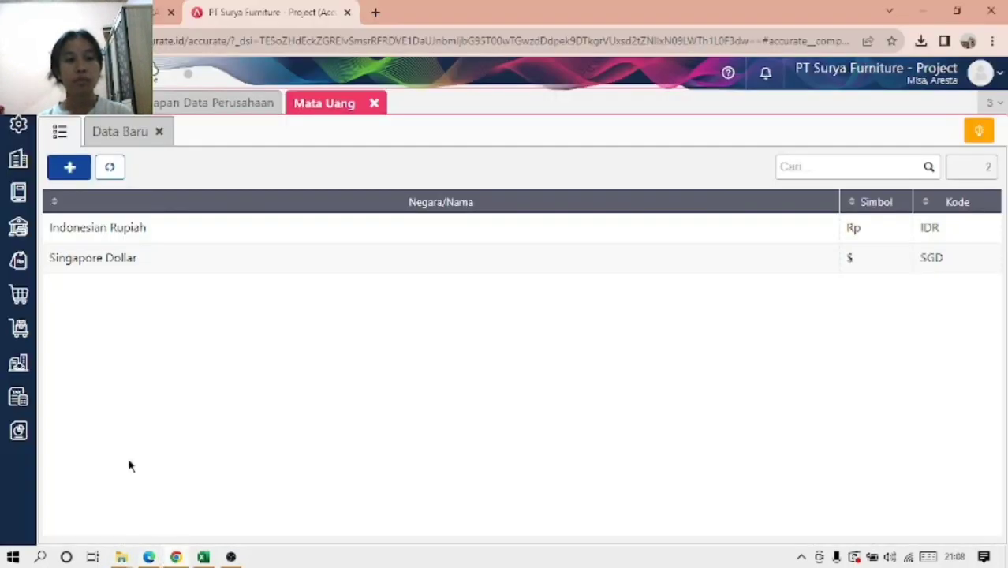
Step: Create and save a new warehouse named Depan, copying its name from the Persediaan policy in the training module PDF
{"action": "left_click", "coordinate": [19, 328]}
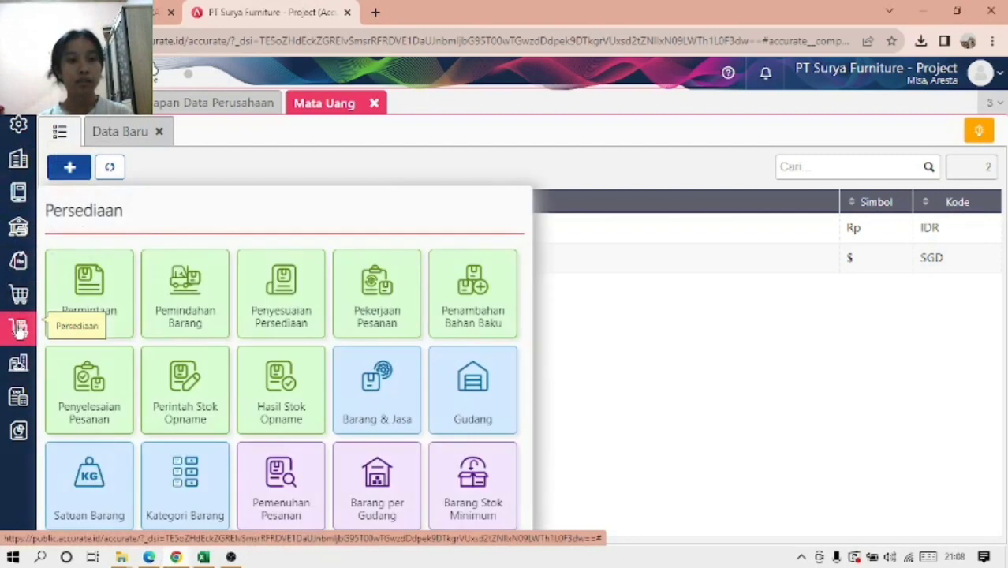
{"action": "left_click", "coordinate": [469, 391]}
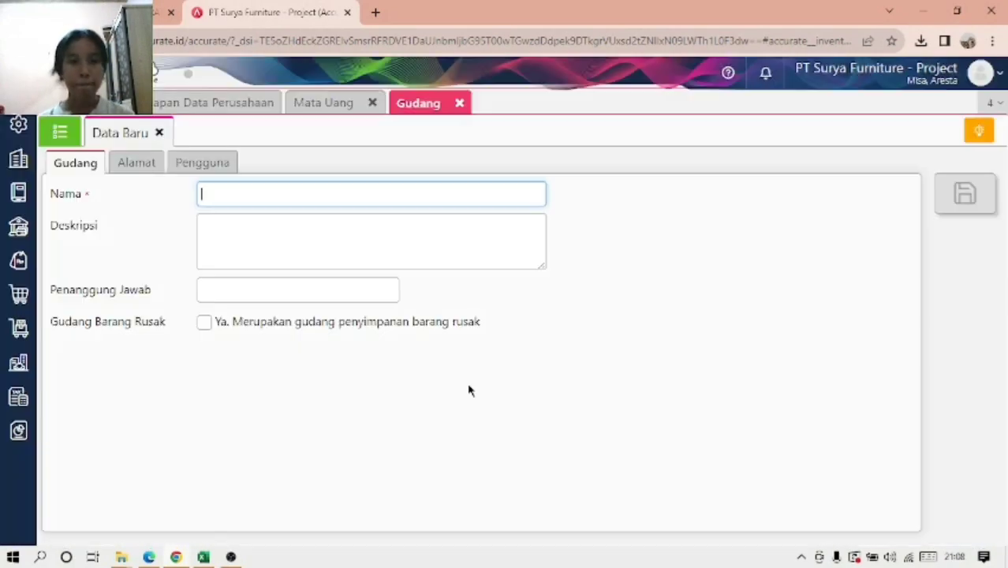
{"action": "left_click", "coordinate": [61, 132]}
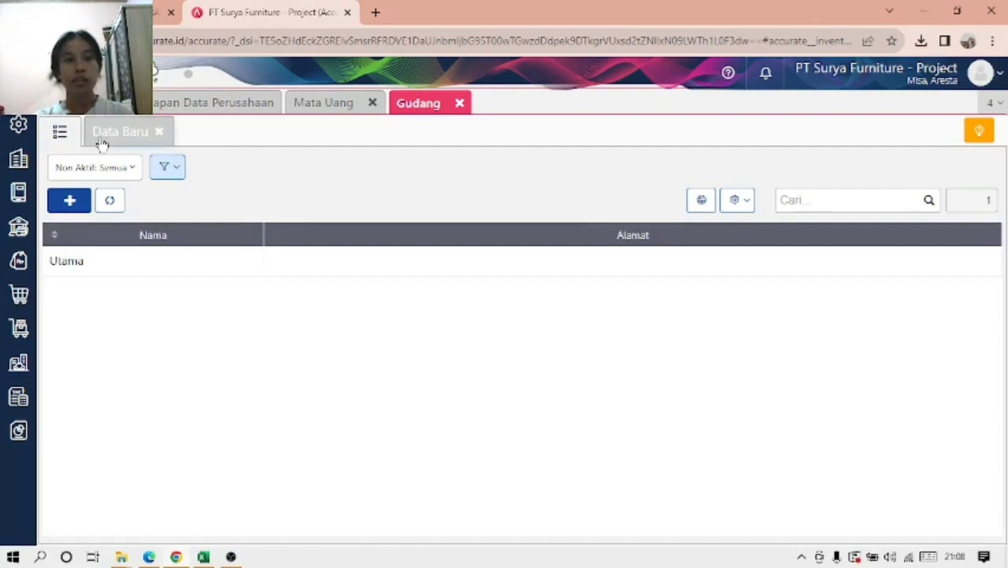
{"action": "left_click", "coordinate": [106, 142]}
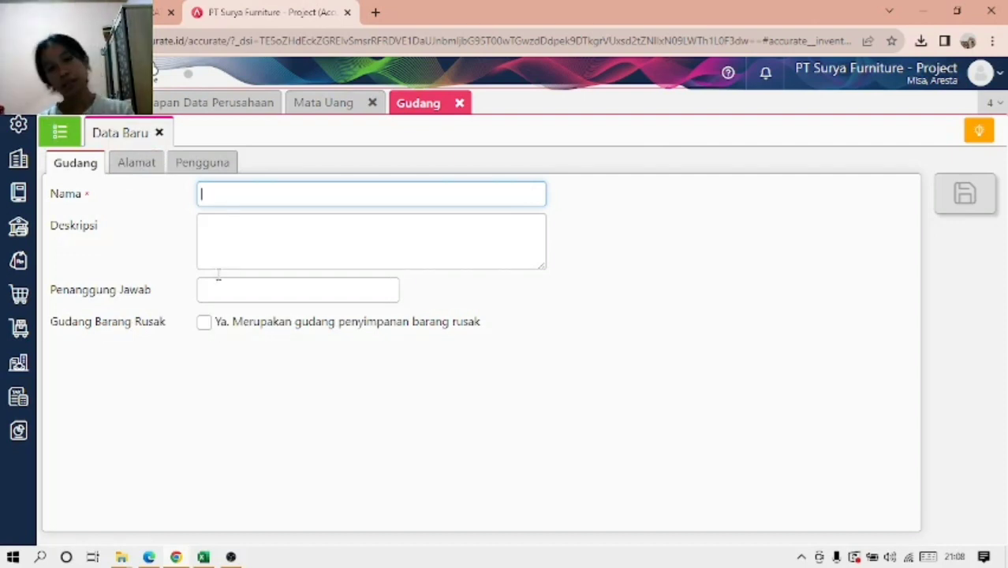
{"action": "left_click", "coordinate": [158, 559]}
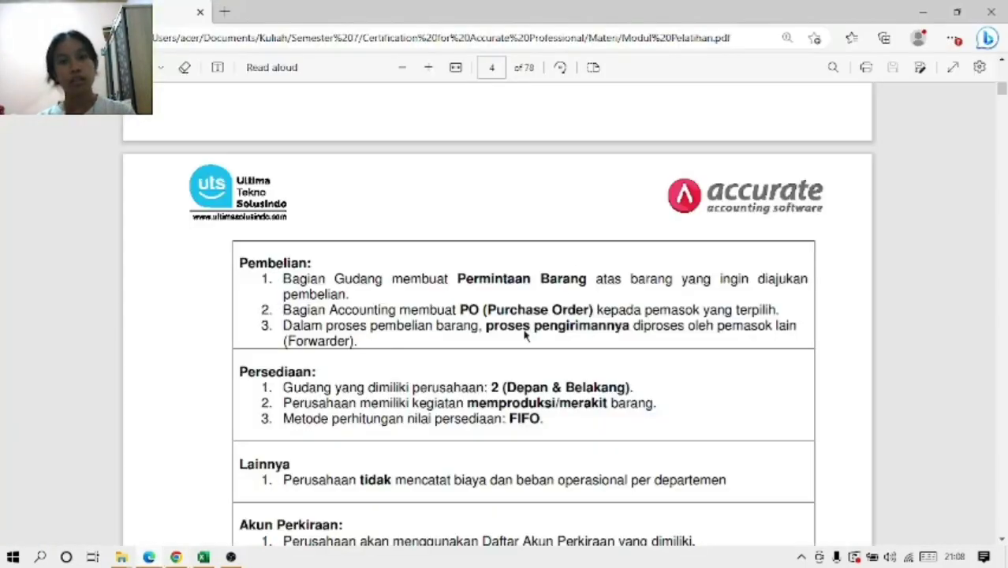
{"action": "left_click_drag", "start_coordinate": [508, 388], "coordinate": [548, 387]}
{"action": "key", "text": "ctrl+c"}
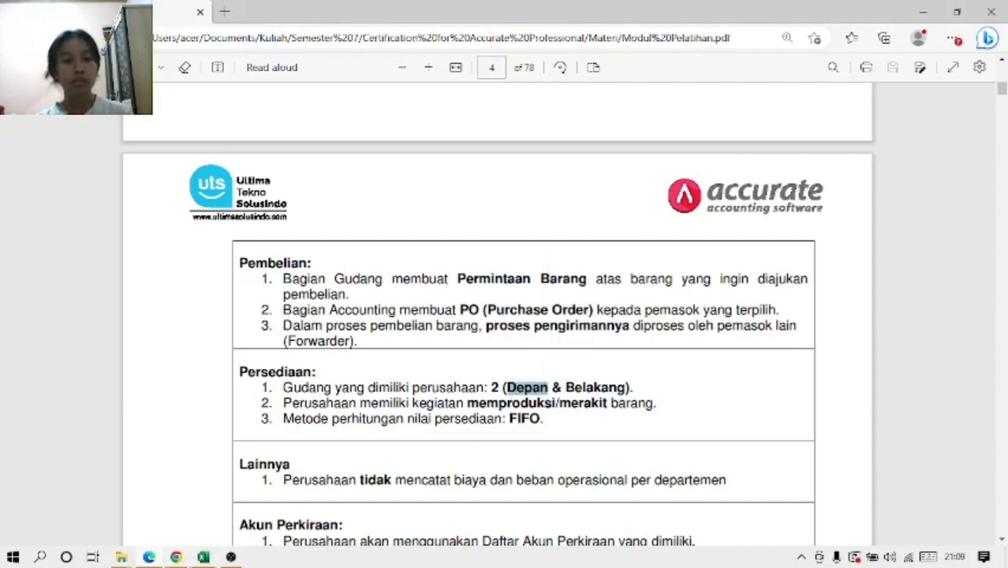
{"action": "left_click", "coordinate": [175, 558]}
{"action": "key", "text": "ctrl+v"}
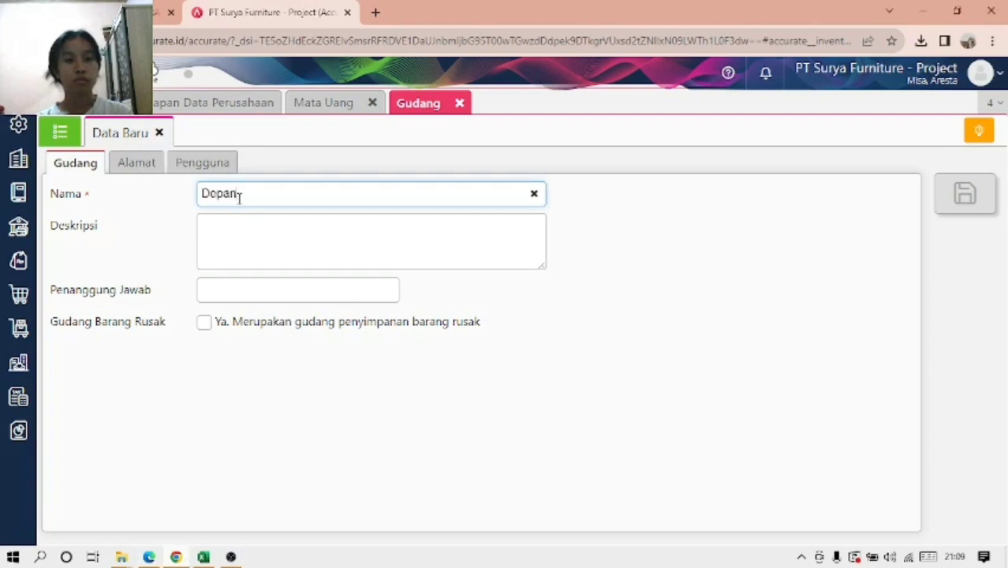
{"action": "left_click", "coordinate": [953, 214]}
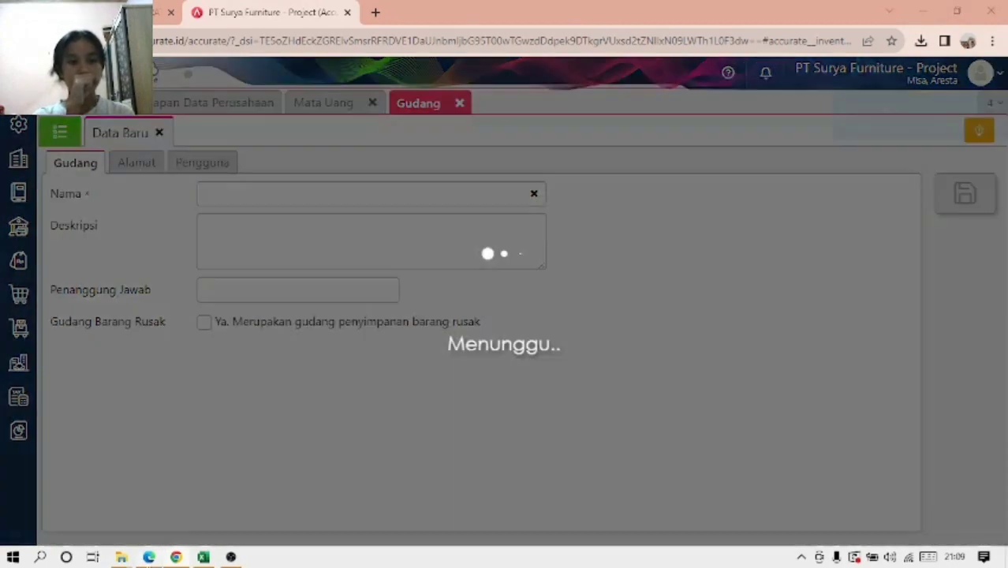
Step: Create and save a second warehouse named Belakang, copying its name from the training module PDF
{"action": "left_click", "coordinate": [175, 558]}
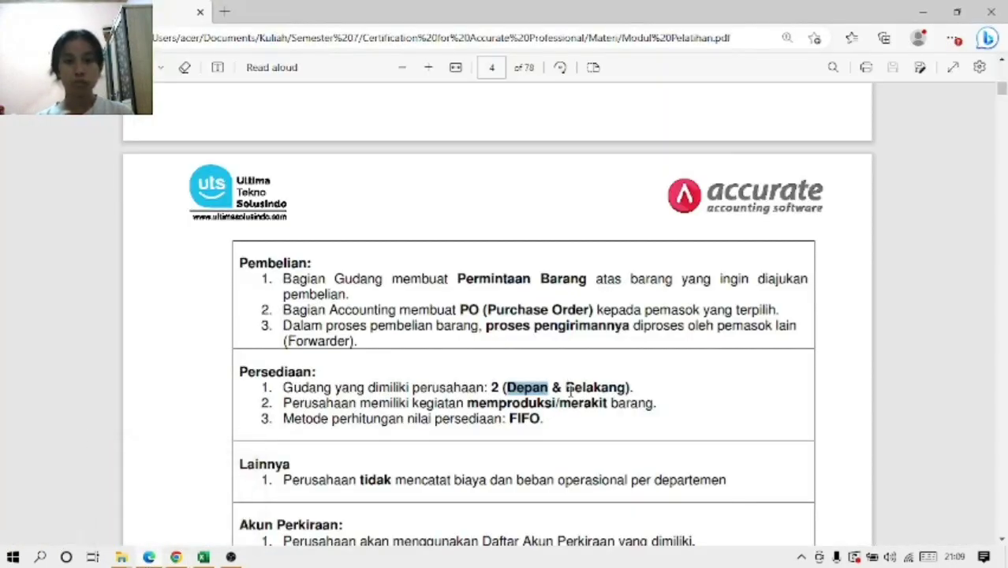
{"action": "left_click_drag", "start_coordinate": [564, 388], "coordinate": [626, 388]}
{"action": "key", "text": "ctrl+c"}
{"action": "left_click", "coordinate": [603, 388]}
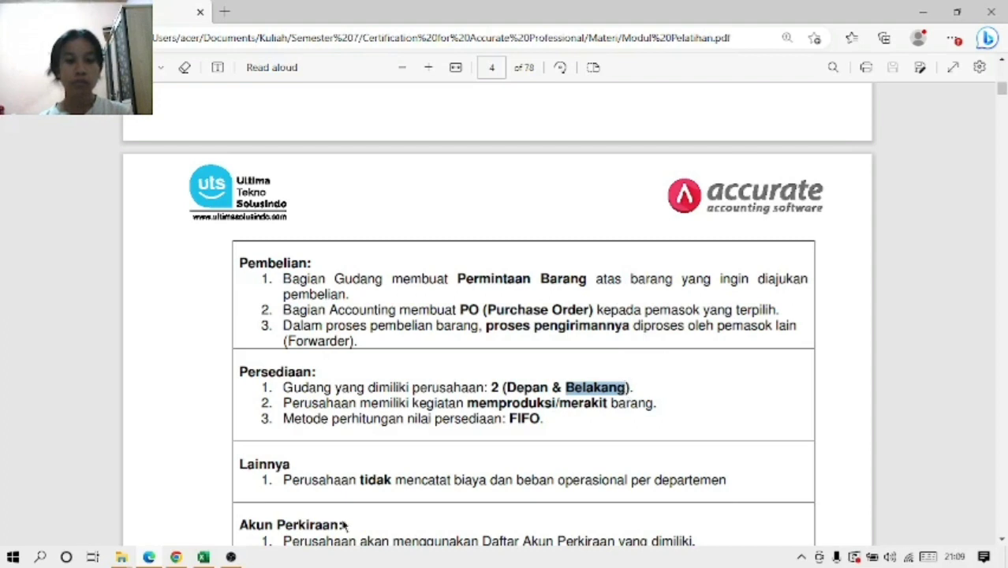
{"action": "left_click", "coordinate": [184, 558]}
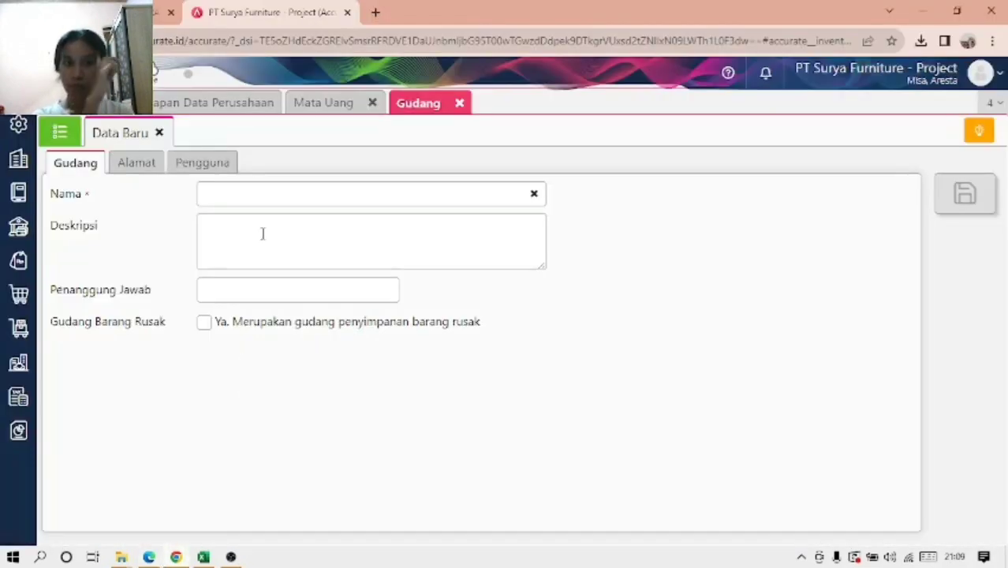
{"action": "left_click", "coordinate": [270, 191]}
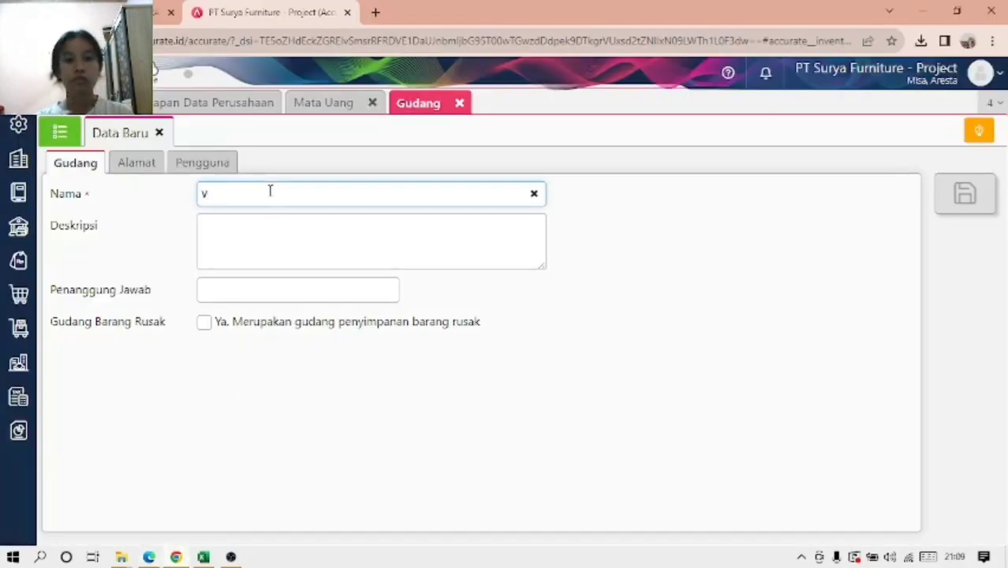
{"action": "key", "text": "ctrl+v"}
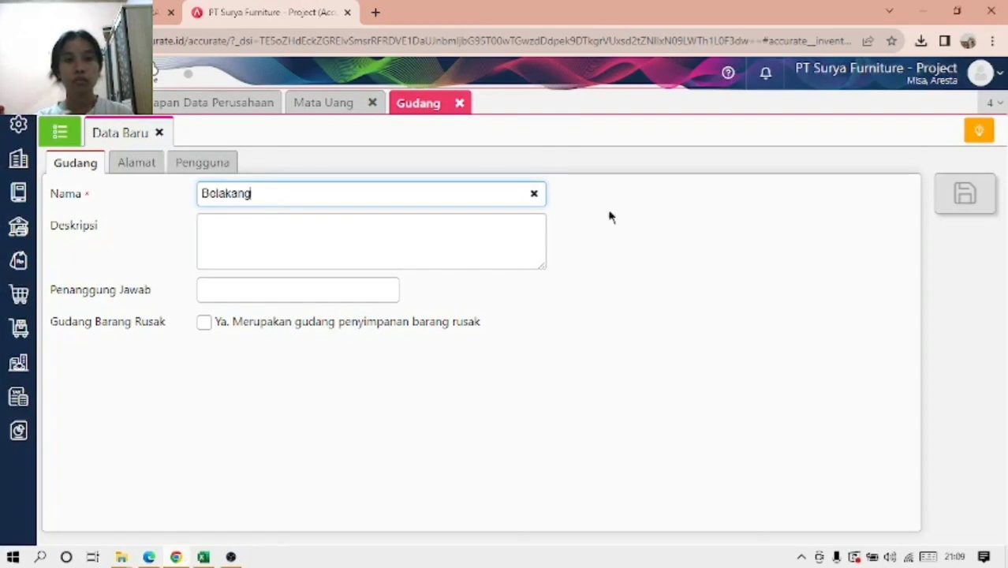
{"action": "left_click", "coordinate": [957, 201]}
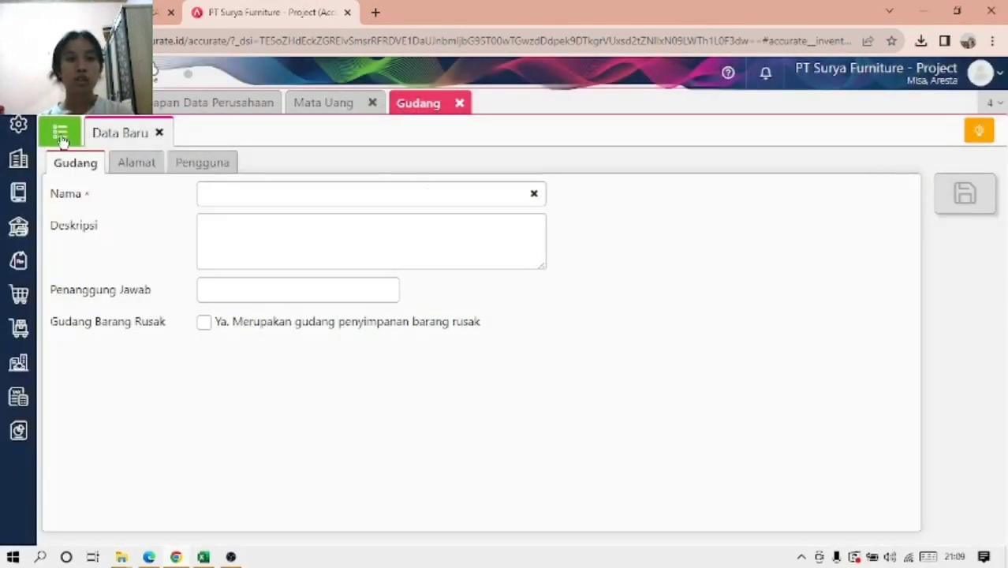
Step: Check the warehouse list, then open the Excel import for Akun Perkiraan, discarding the blank new account form
{"action": "left_click", "coordinate": [61, 134]}
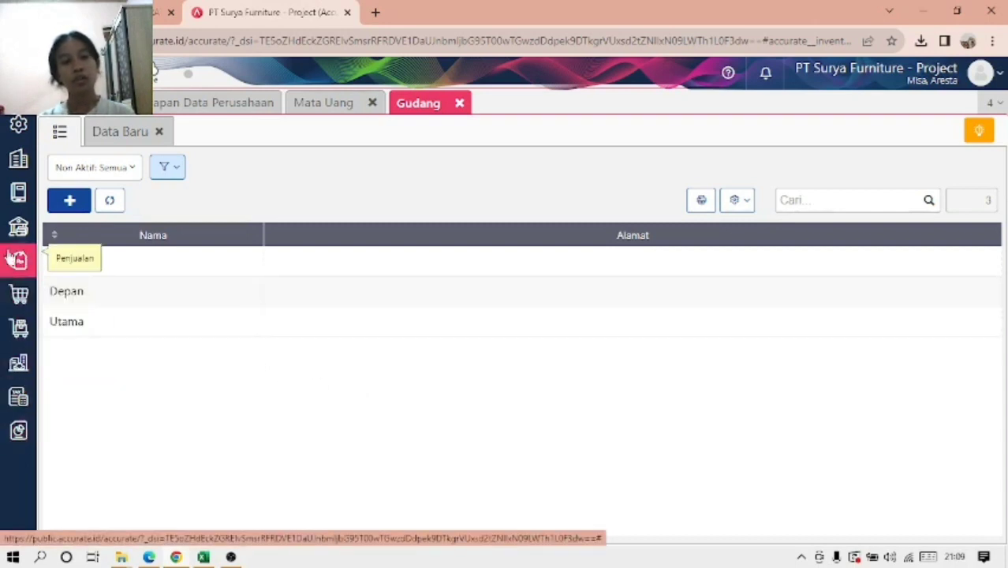
{"action": "left_click", "coordinate": [3, 198]}
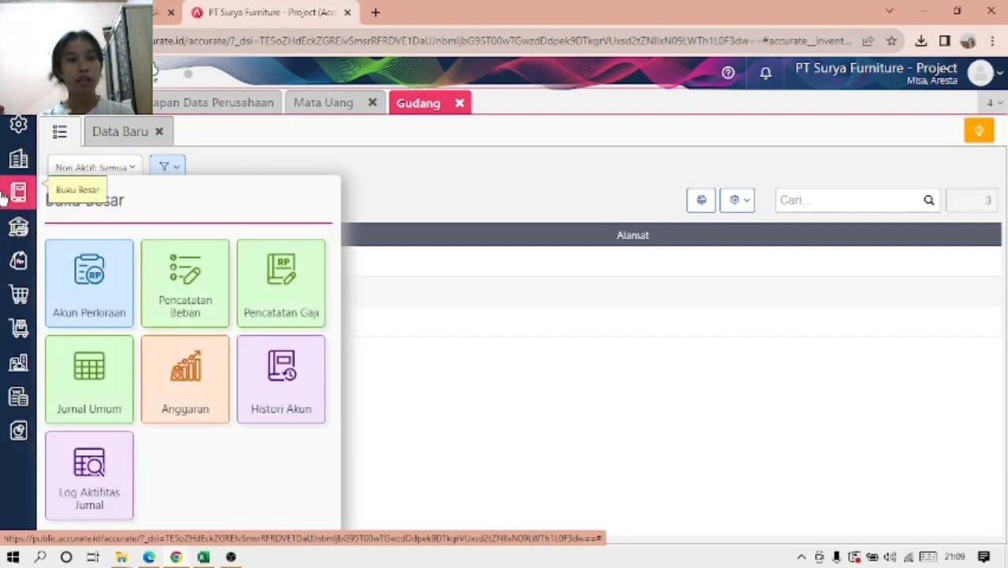
{"action": "left_click", "coordinate": [62, 263]}
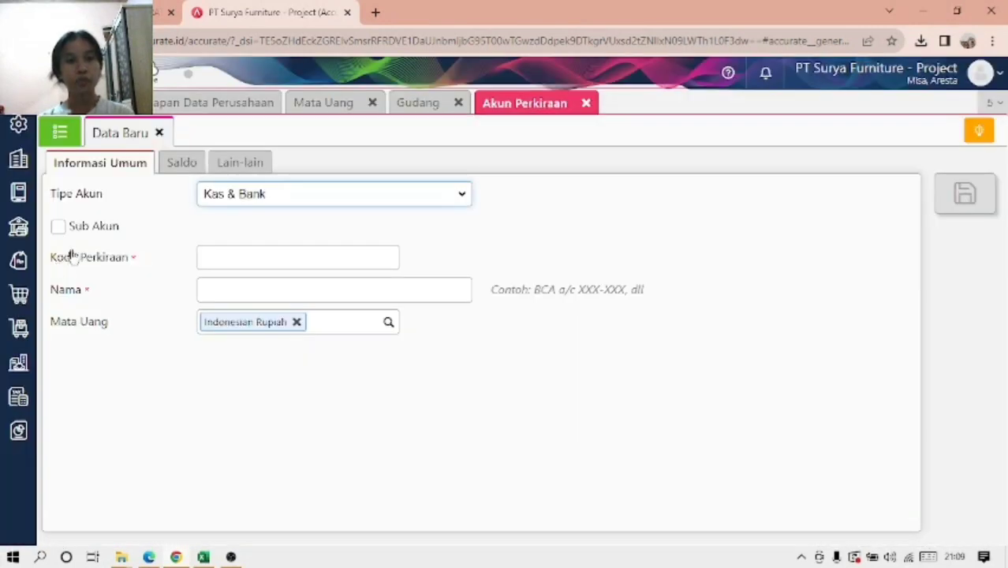
{"action": "left_click", "coordinate": [160, 133]}
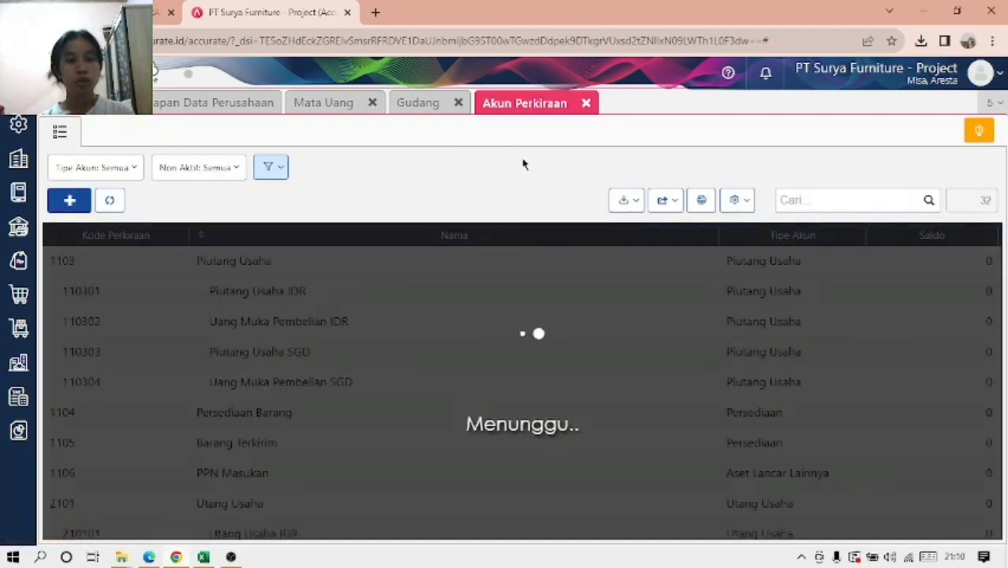
{"action": "left_click", "coordinate": [624, 200]}
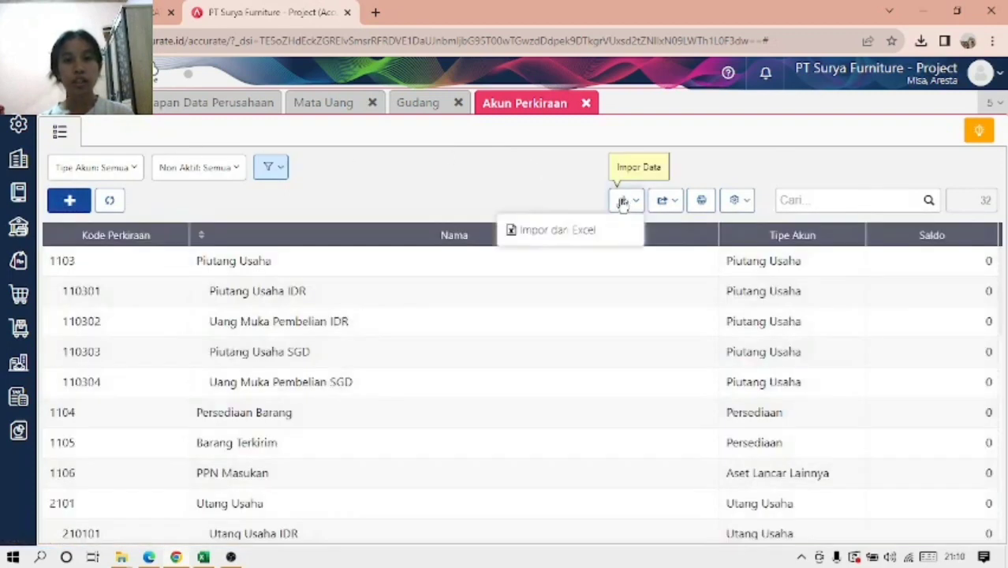
{"action": "left_click", "coordinate": [581, 230]}
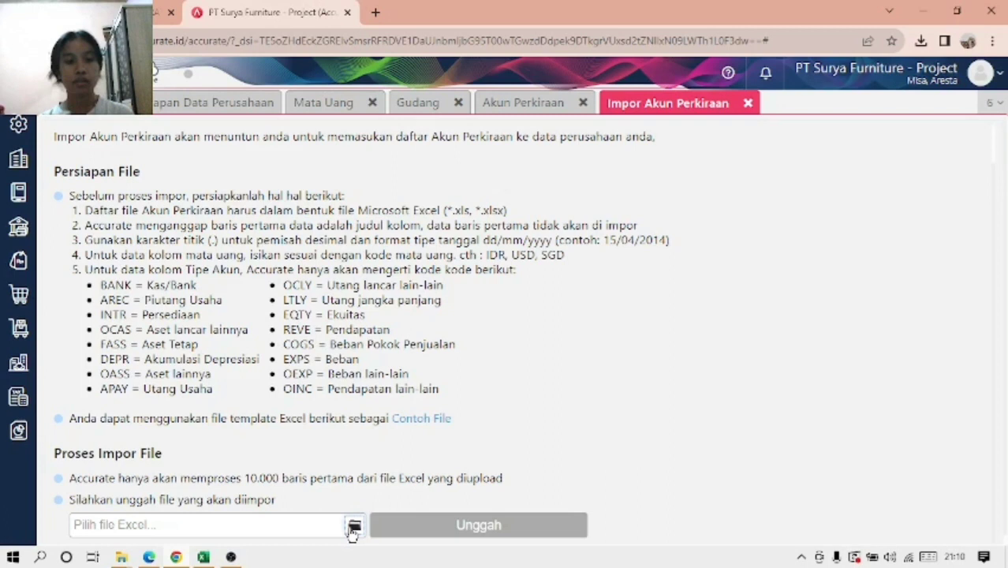
Step: Select the file 1. Daftar Akun.xls for the Akun Perkiraan import and upload it
{"action": "left_click", "coordinate": [354, 527]}
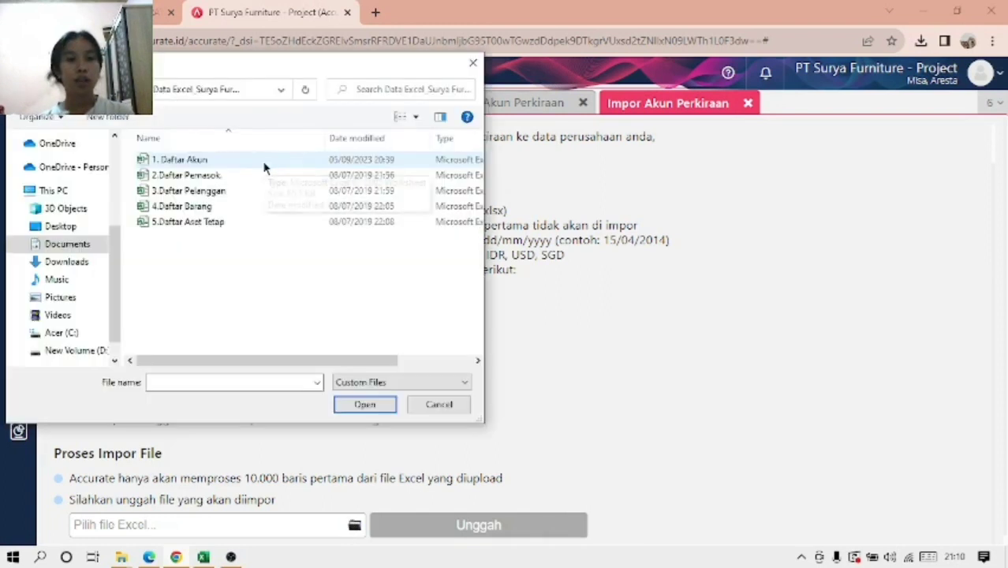
{"action": "left_click", "coordinate": [266, 164]}
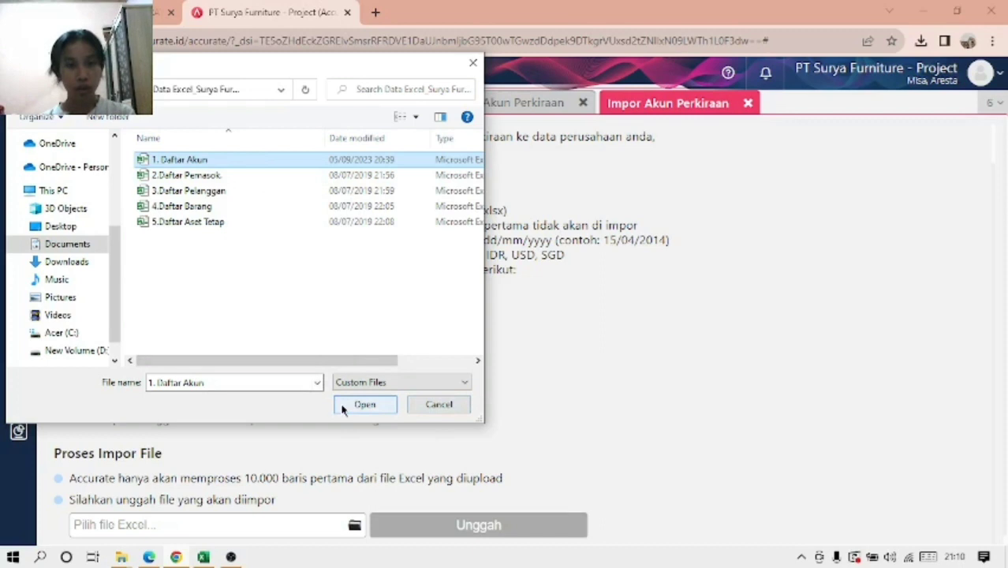
{"action": "left_click", "coordinate": [363, 404]}
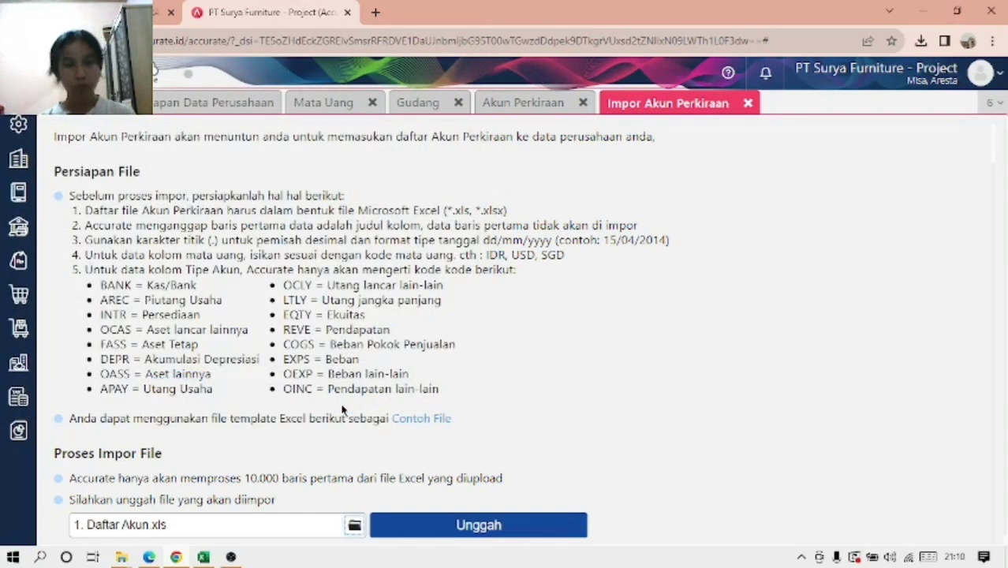
{"action": "left_click", "coordinate": [423, 530]}
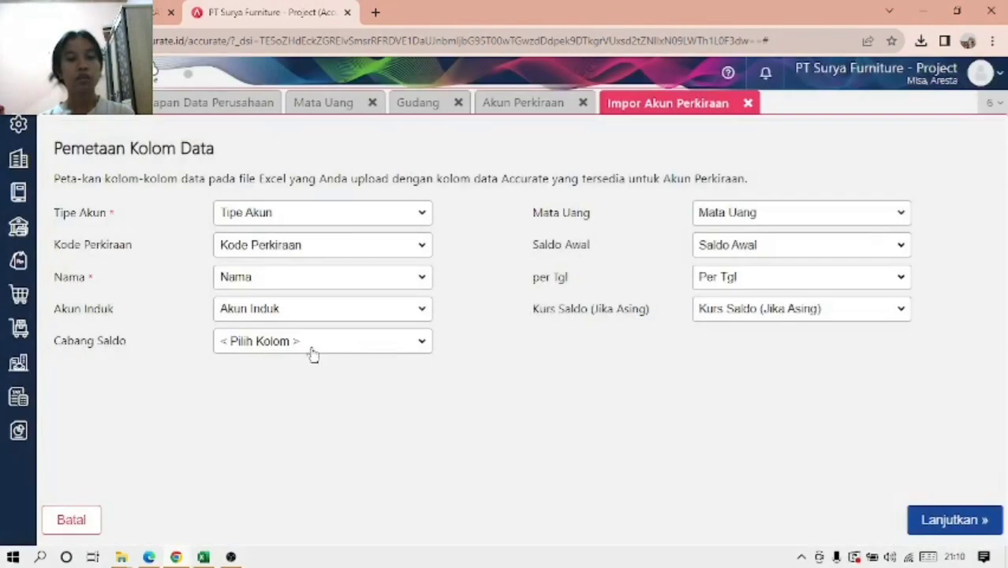
Step: Accept the account column mapping, enable updating of existing data with added opening balances, run the import and close its result
{"action": "left_click", "coordinate": [927, 519]}
{"action": "left_click", "coordinate": [61, 185]}
{"action": "left_click", "coordinate": [930, 522]}
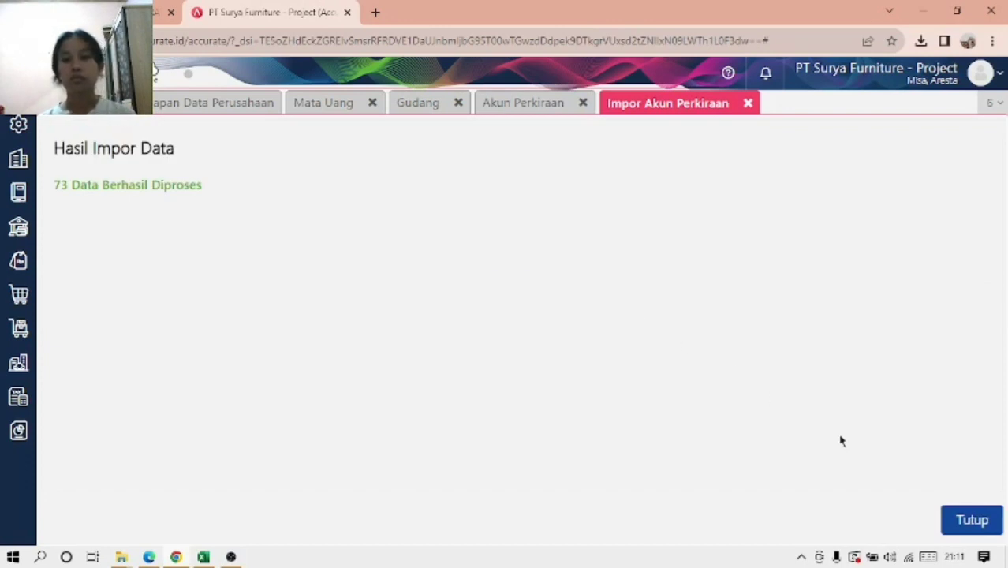
{"action": "left_click", "coordinate": [963, 521]}
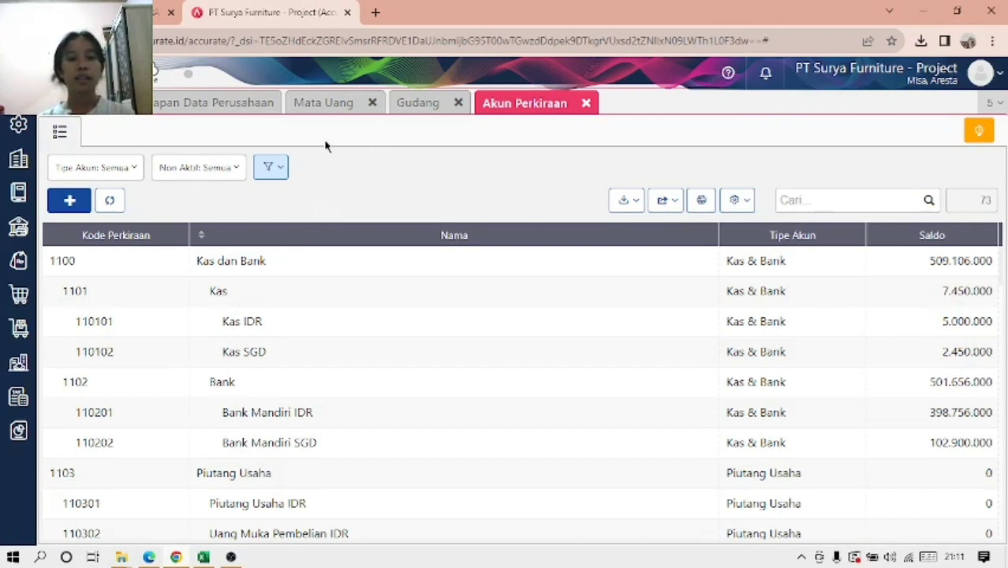
Step: Open the Barang & Jasa import from the company data preparation page and upload 4.Daftar Barang.xls
{"action": "left_click", "coordinate": [203, 110]}
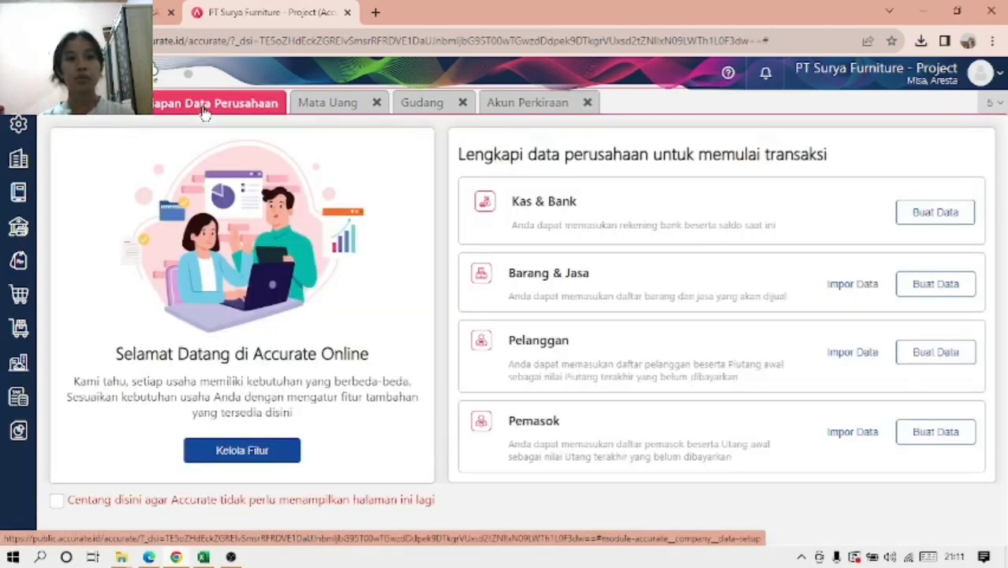
{"action": "left_click", "coordinate": [839, 290]}
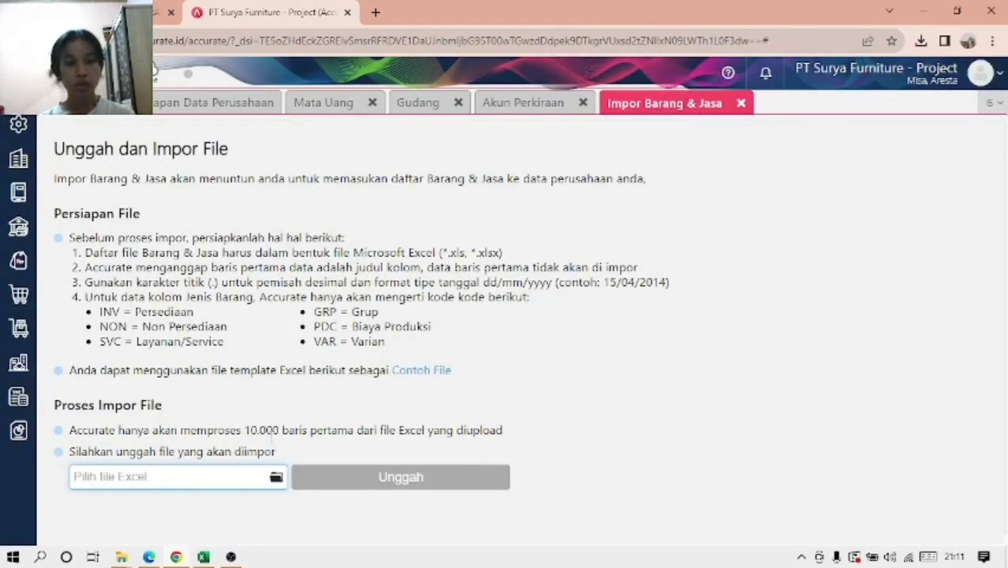
{"action": "left_click", "coordinate": [276, 477]}
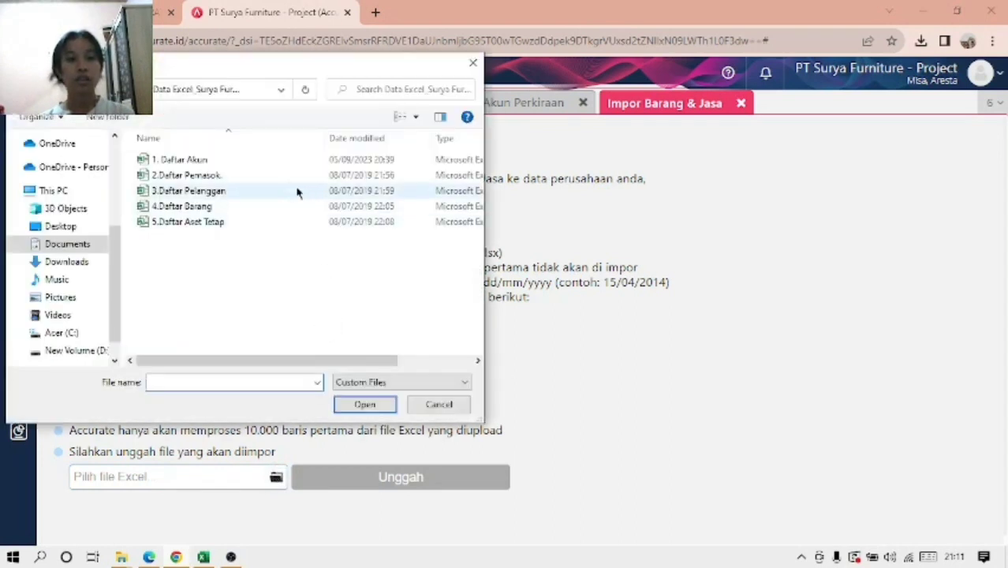
{"action": "double_click", "coordinate": [285, 207]}
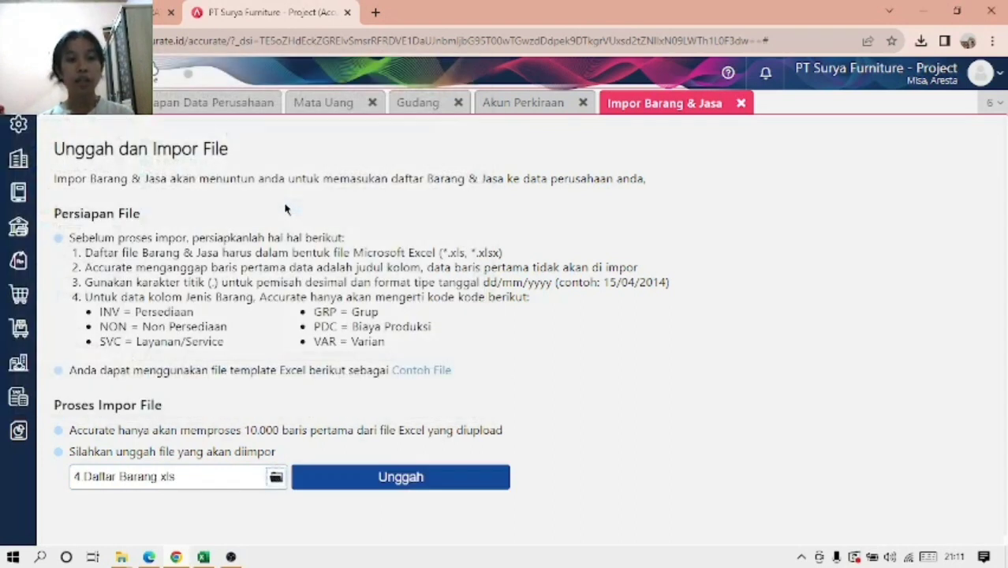
{"action": "left_click", "coordinate": [353, 479]}
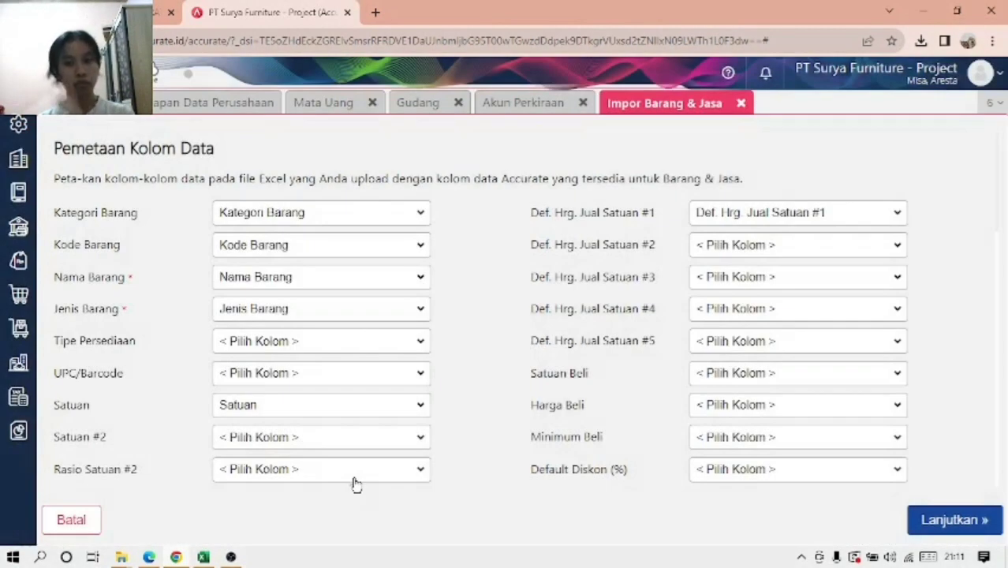
Step: Run the Barang & Jasa import with the default column mapping and existing-data update enabled, then close its result and the Akun Perkiraan page
{"action": "left_click", "coordinate": [931, 525]}
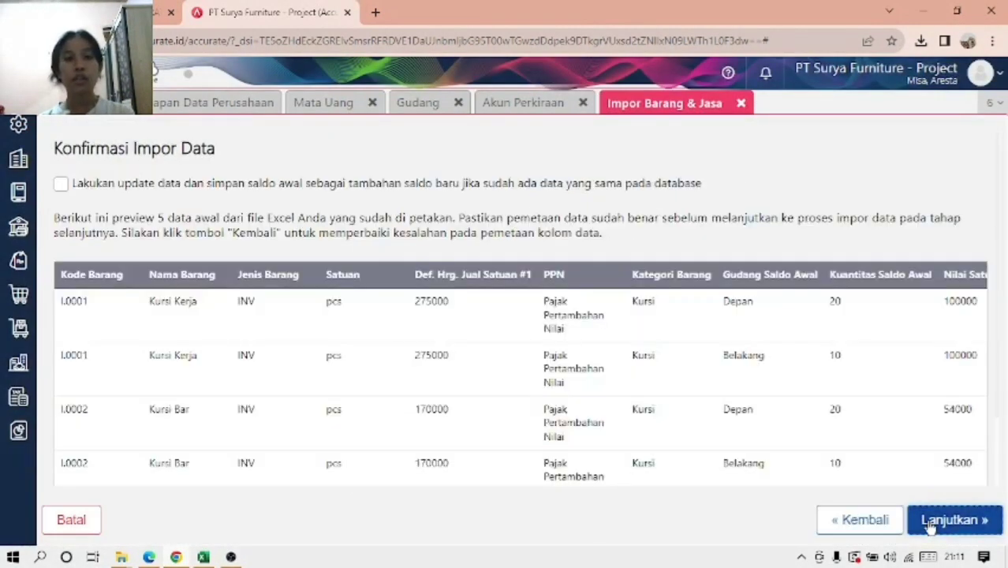
{"action": "left_click", "coordinate": [85, 183]}
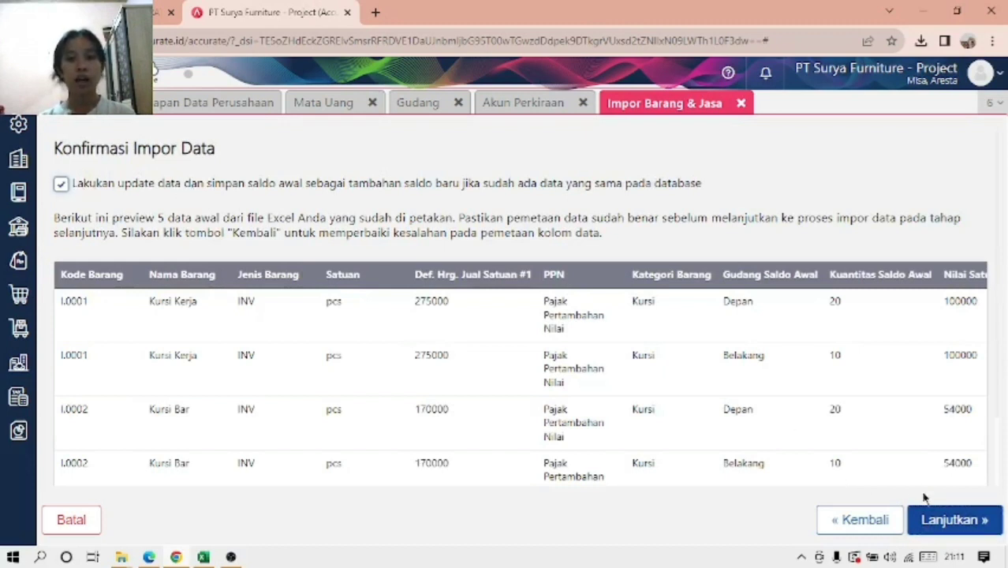
{"action": "left_click", "coordinate": [947, 523]}
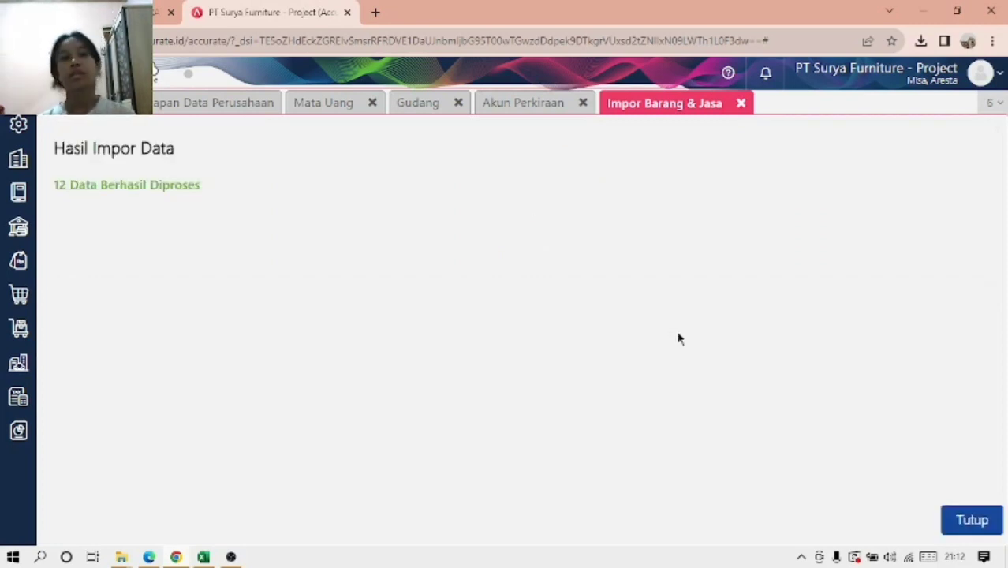
{"action": "left_click", "coordinate": [958, 516]}
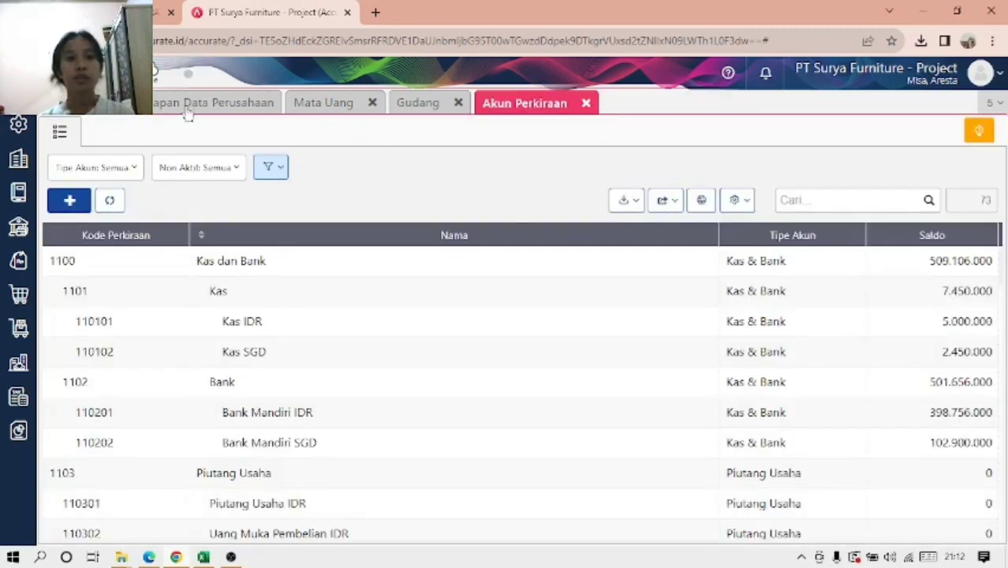
{"action": "left_click", "coordinate": [586, 104]}
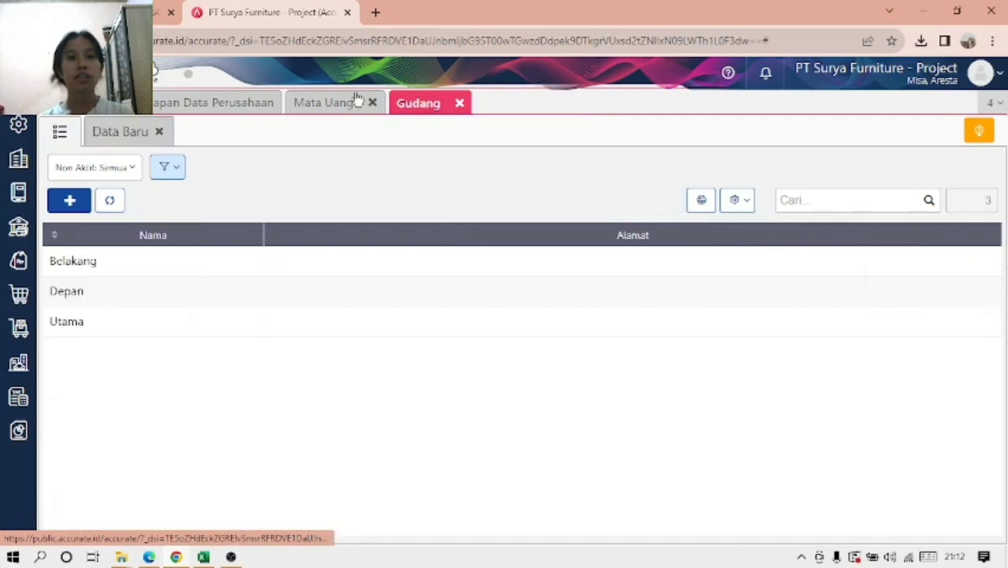
Step: Open the Pelanggan import from the company data preparation page and upload the 3.Daftar Pelanggan Excel file
{"action": "left_click", "coordinate": [249, 100]}
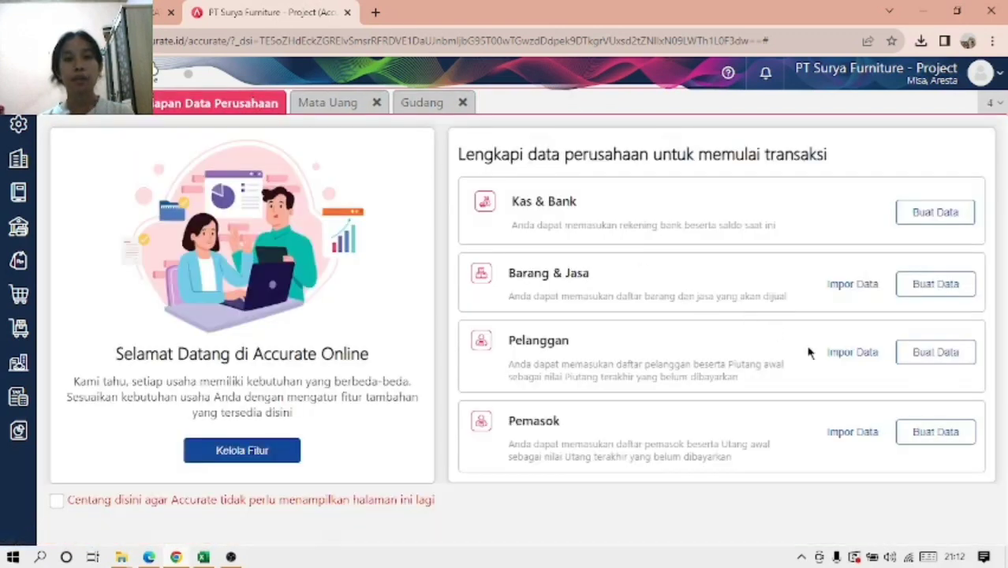
{"action": "left_click", "coordinate": [851, 354]}
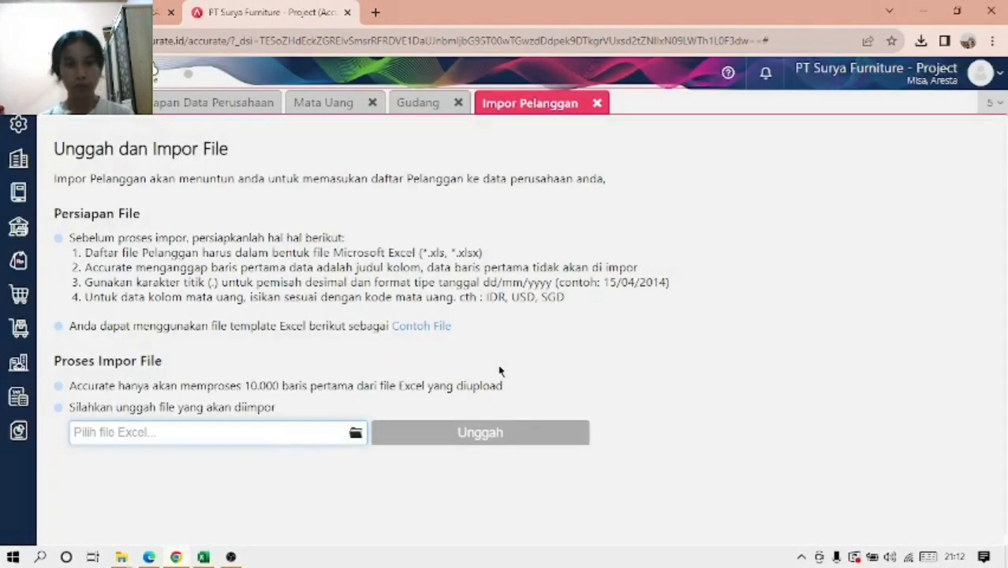
{"action": "left_click", "coordinate": [357, 435]}
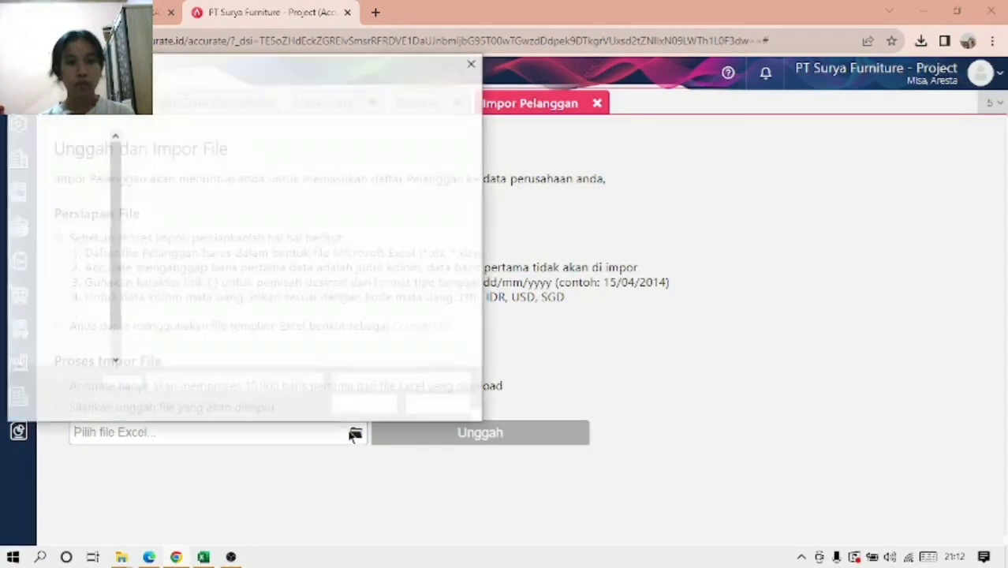
{"action": "double_click", "coordinate": [304, 191]}
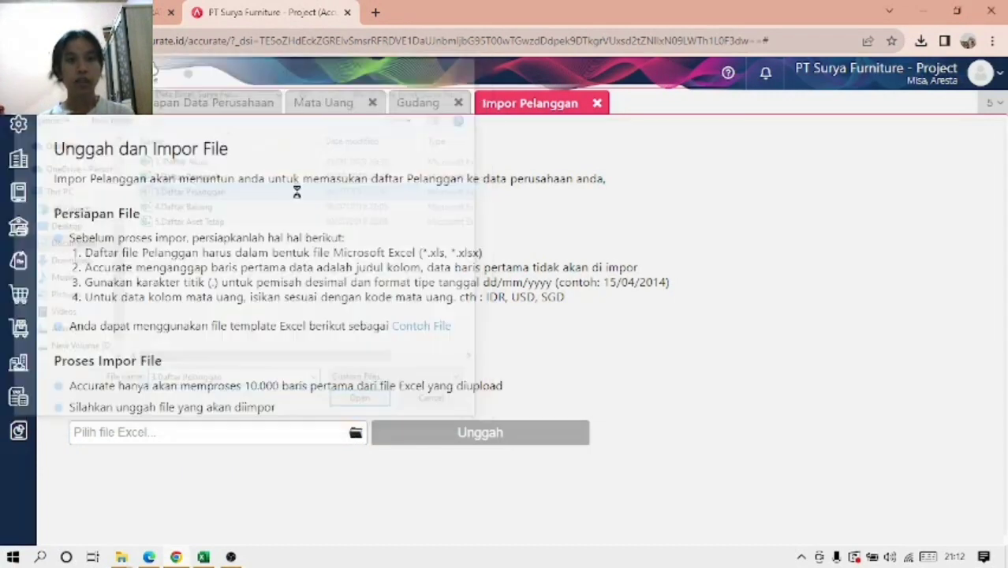
{"action": "left_click", "coordinate": [421, 435]}
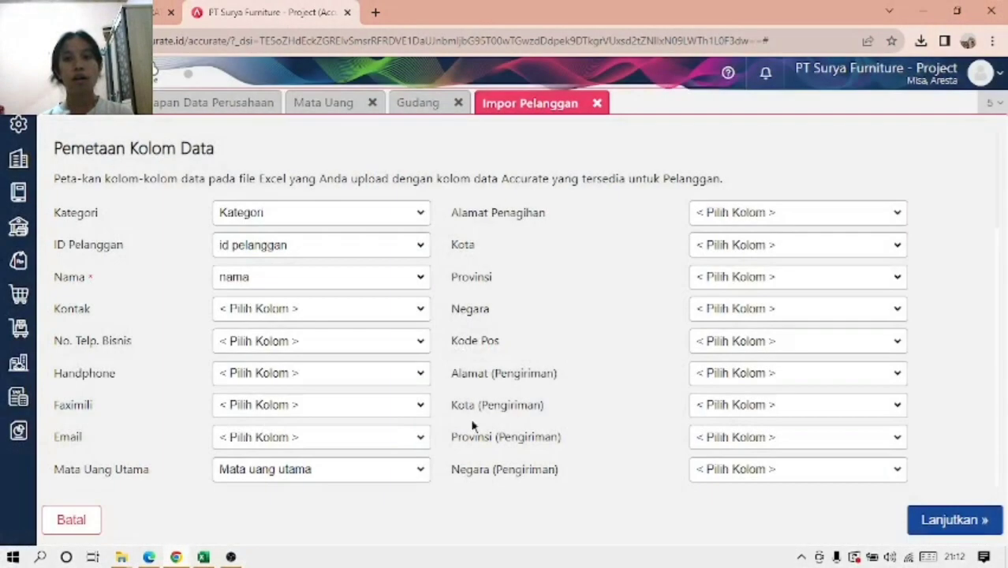
Step: Accept the Pelanggan column mapping, enable updating of existing data with added opening balances, run the import and close its result
{"action": "left_click", "coordinate": [941, 532]}
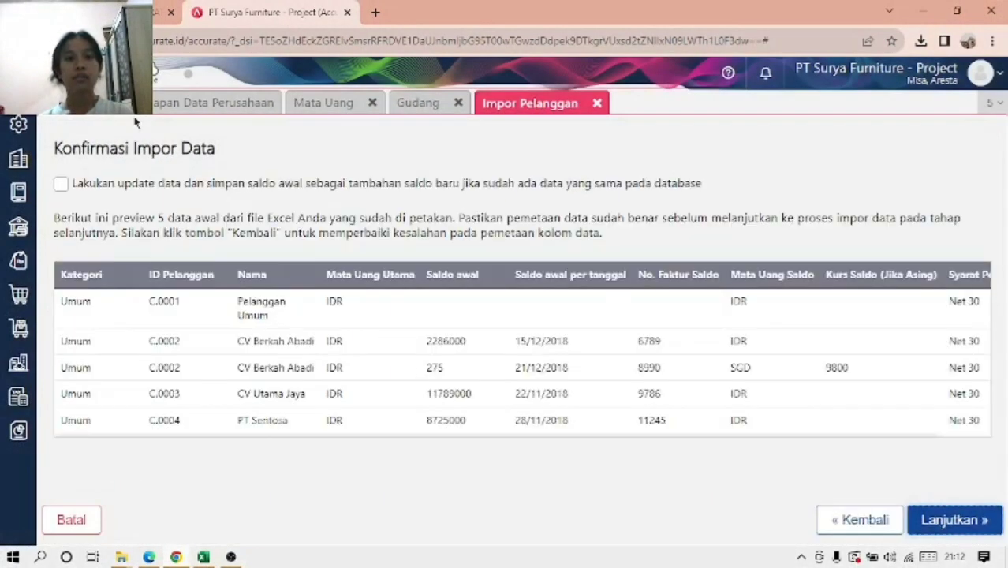
{"action": "left_click", "coordinate": [61, 183]}
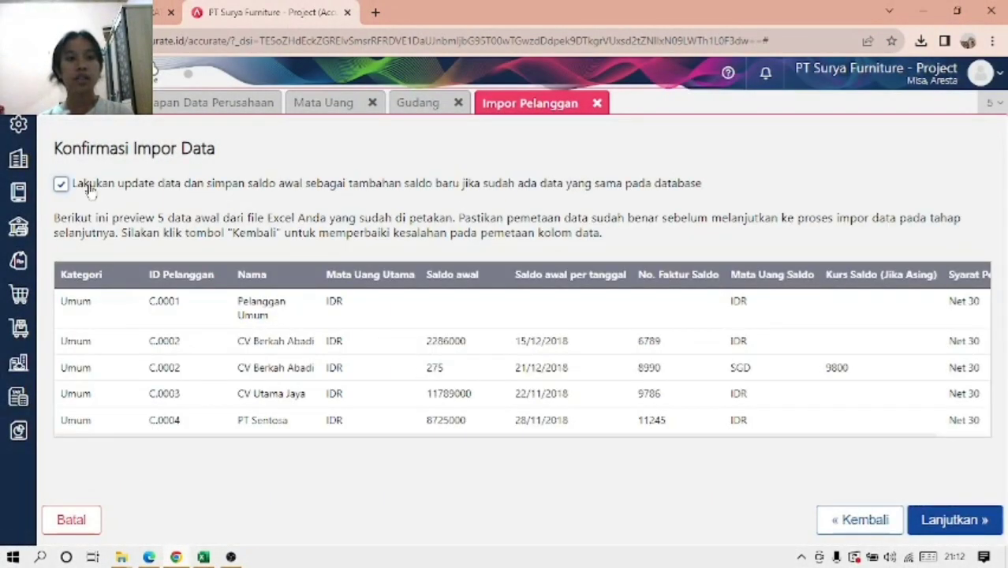
{"action": "left_click", "coordinate": [927, 517]}
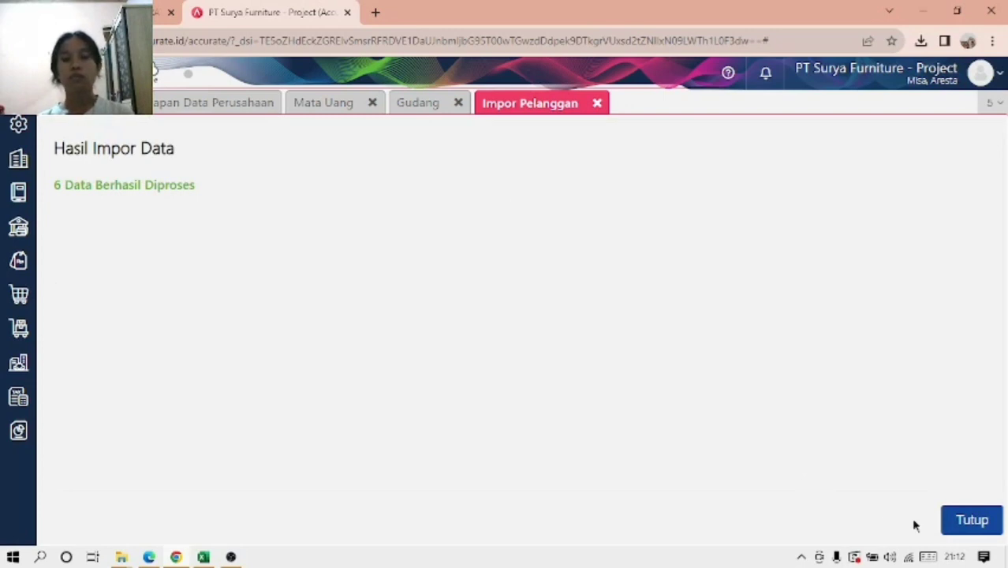
{"action": "left_click", "coordinate": [971, 524]}
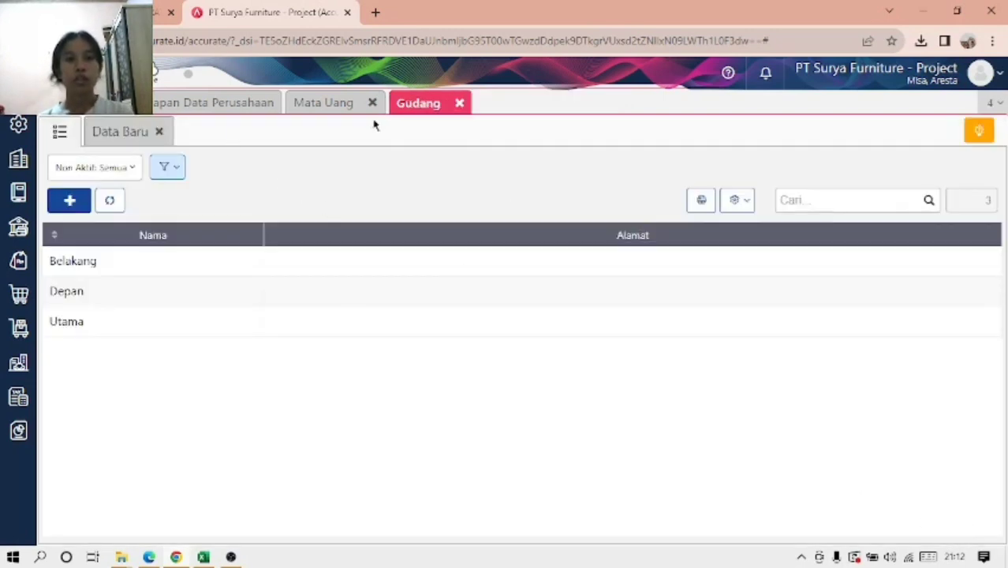
Step: Close the Gudang and Mata Uang pages, then open the Pemasok import and upload the 2.Daftar Pemasok Excel file
{"action": "left_click", "coordinate": [459, 102]}
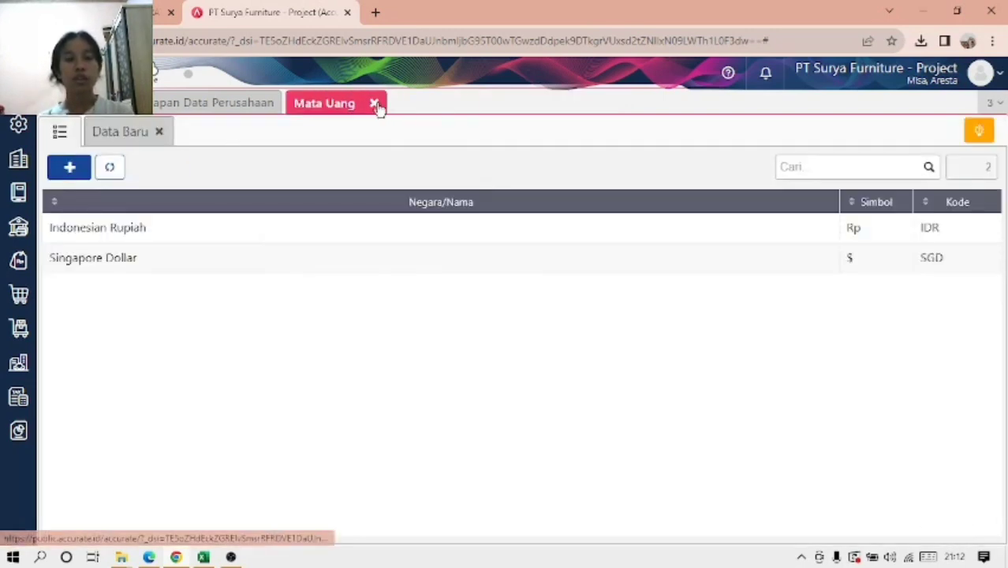
{"action": "left_click", "coordinate": [375, 104]}
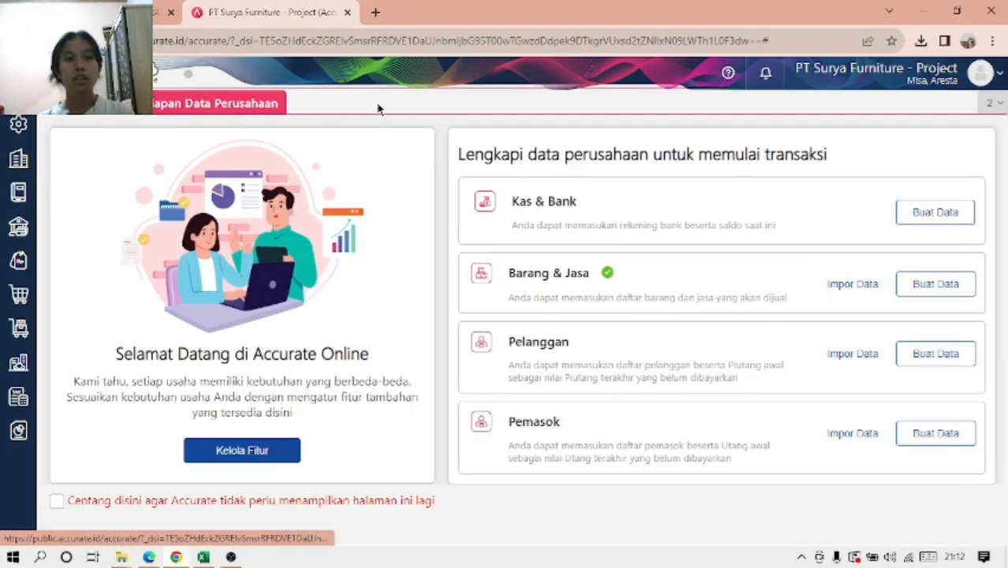
{"action": "left_click", "coordinate": [841, 439]}
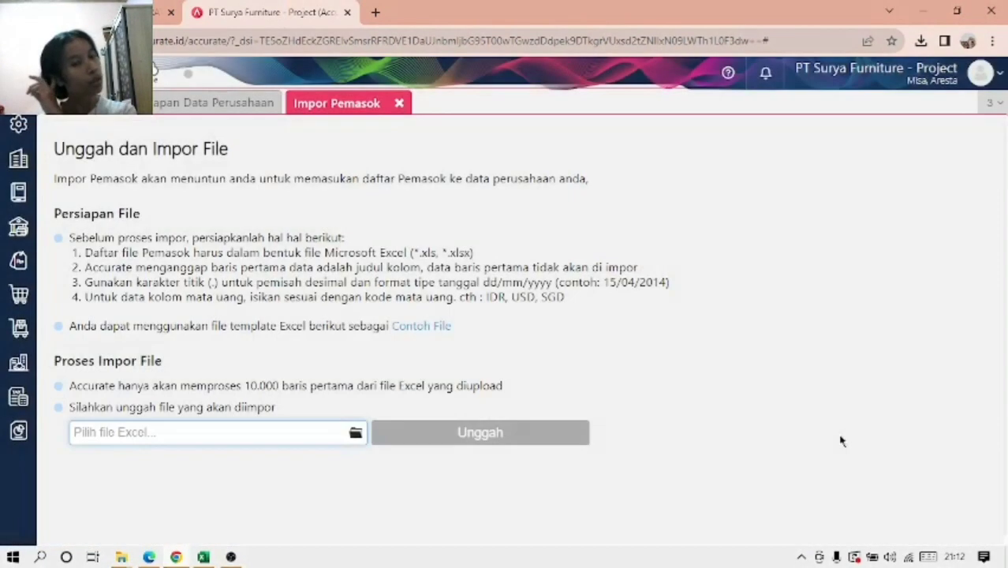
{"action": "left_click", "coordinate": [355, 432]}
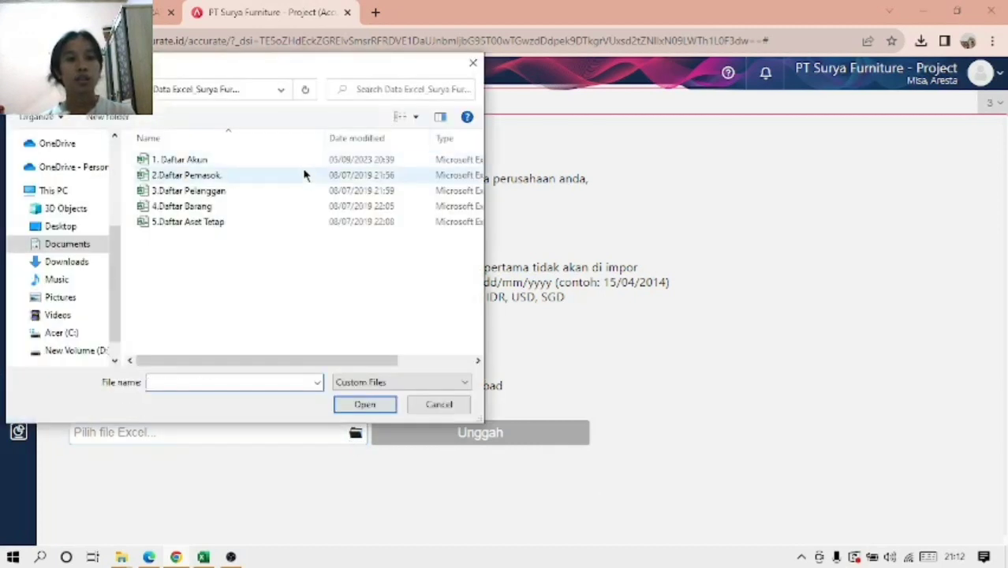
{"action": "double_click", "coordinate": [308, 175]}
{"action": "left_click", "coordinate": [410, 448]}
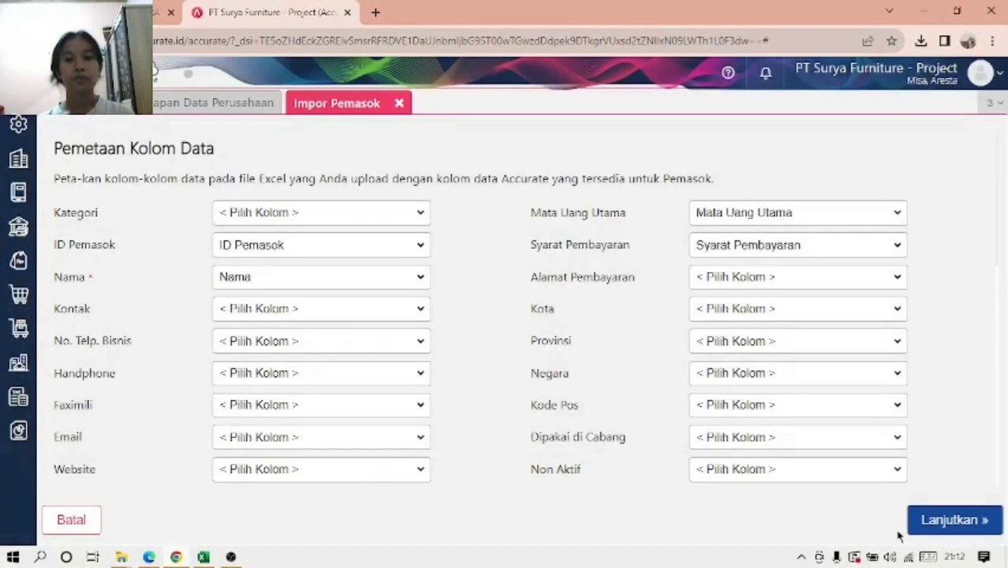
Step: Accept the Pemasok column mapping, enable updating of existing data with added opening balances, run the import and close its result
{"action": "left_click", "coordinate": [915, 530]}
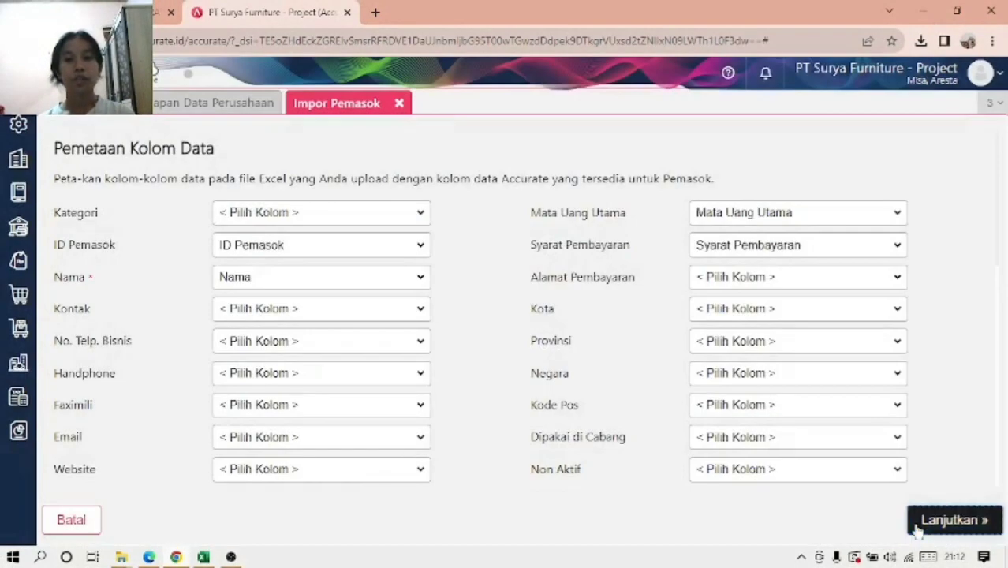
{"action": "left_click", "coordinate": [102, 193]}
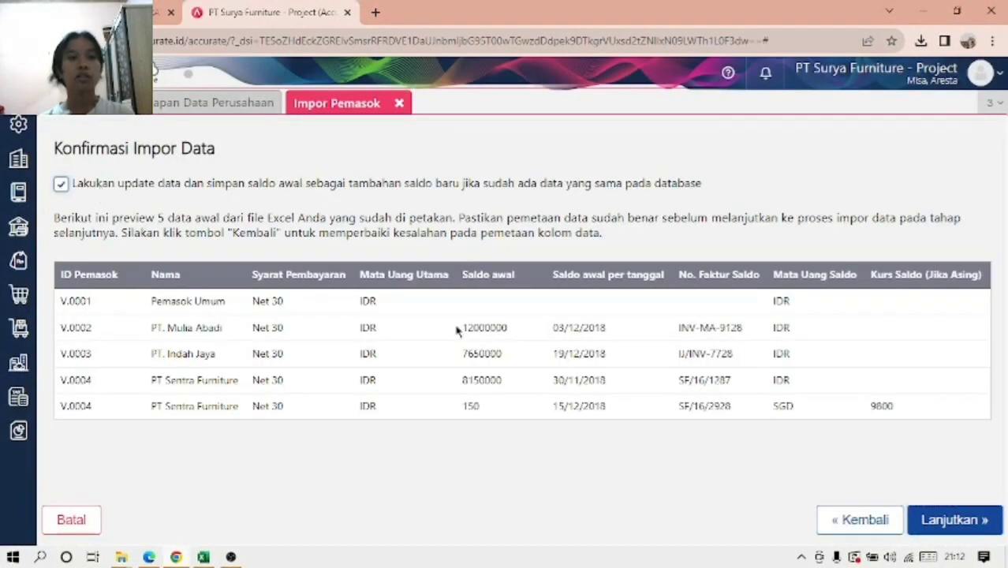
{"action": "left_click", "coordinate": [939, 519]}
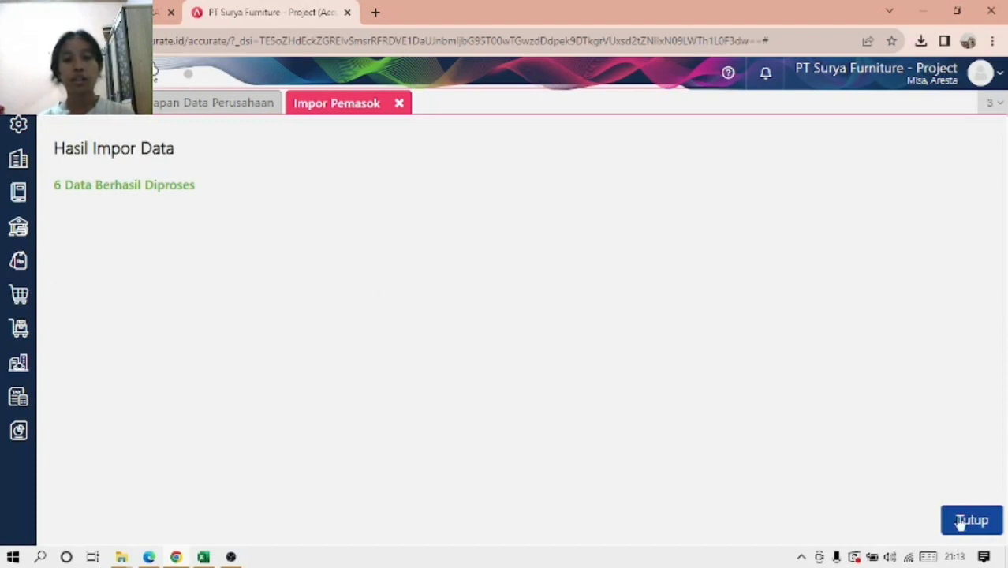
{"action": "left_click", "coordinate": [973, 519]}
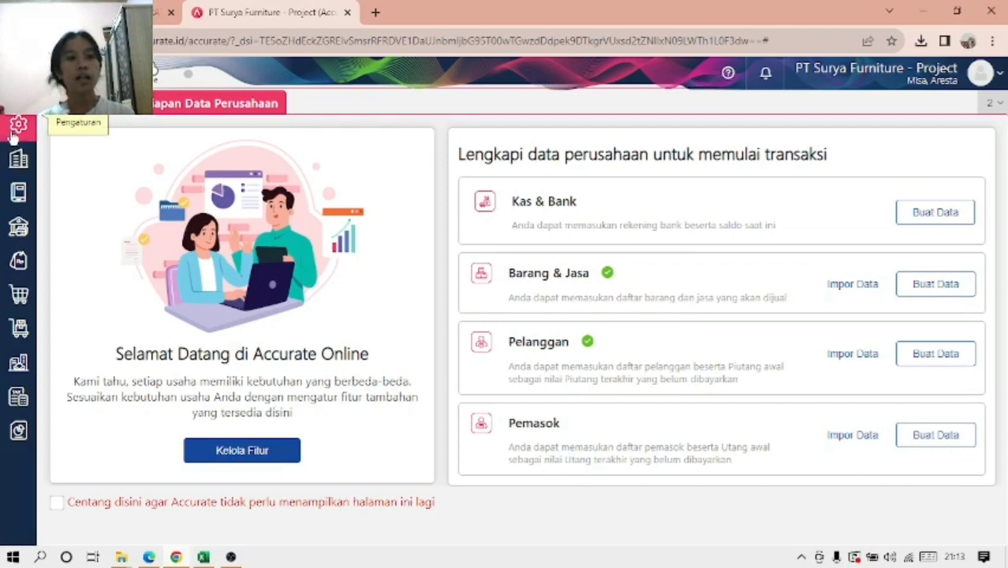
Step: Find the Kategori Aset Tetap list in Modul Pelatihan.pdf in Edge, and open a blank Kategori Aset record in Accurate Online
{"action": "left_click", "coordinate": [151, 558]}
{"action": "scroll", "coordinate": [397, 405], "scroll_direction": "down", "scroll_amount": 1}
{"action": "scroll", "coordinate": [398, 405], "scroll_direction": "down", "scroll_amount": 15}
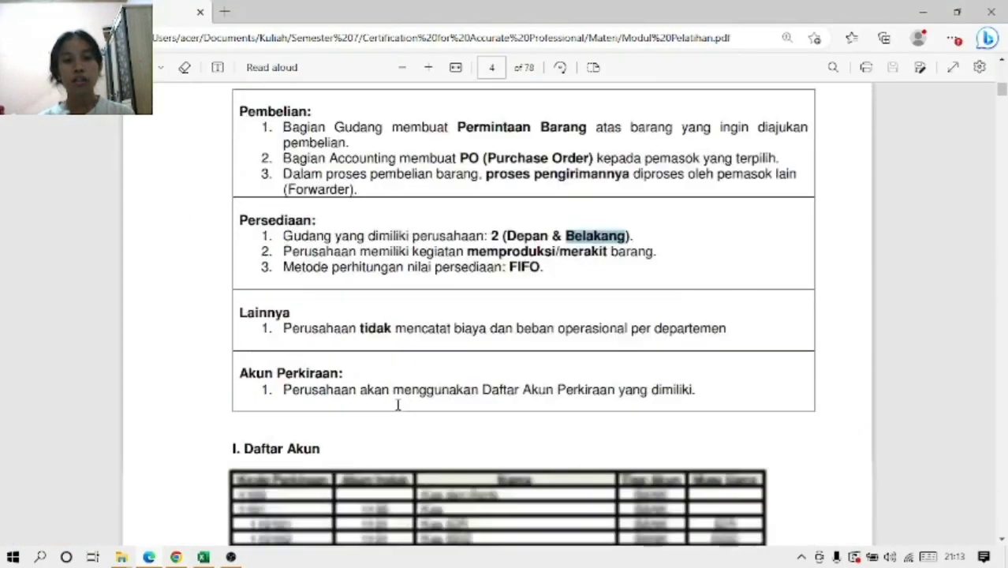
{"action": "scroll", "coordinate": [398, 405], "scroll_direction": "down", "scroll_amount": 10}
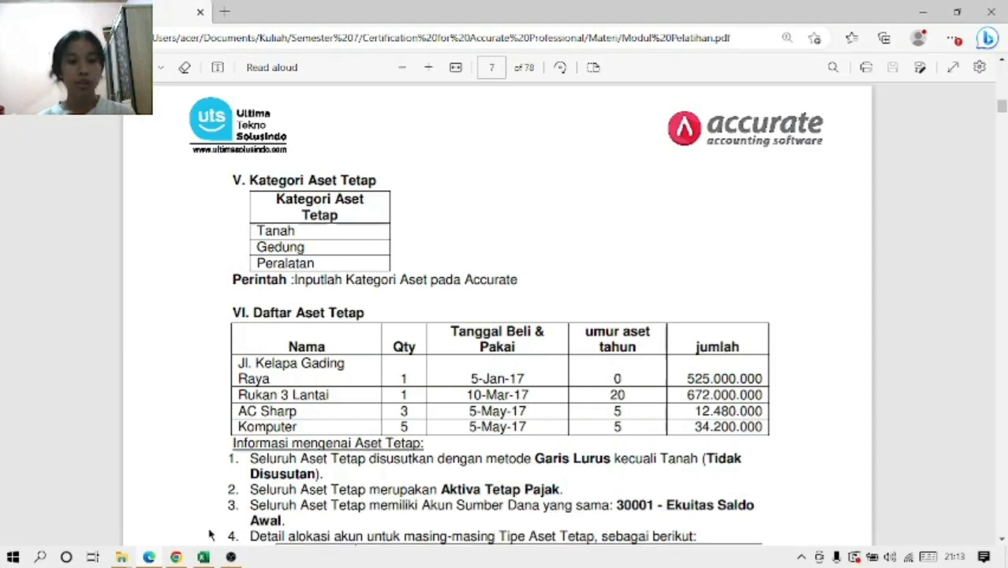
{"action": "left_click", "coordinate": [185, 557]}
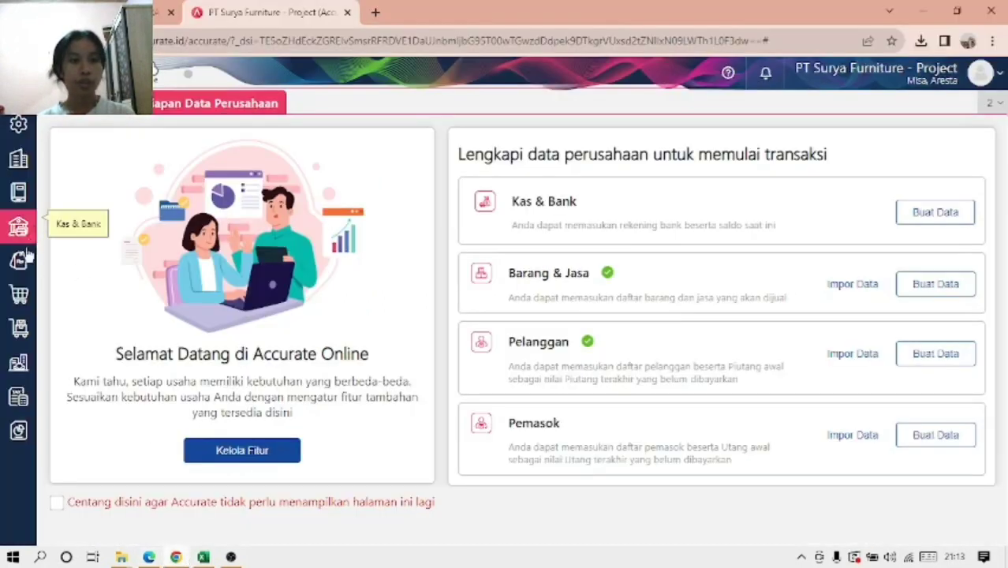
{"action": "left_click", "coordinate": [18, 363]}
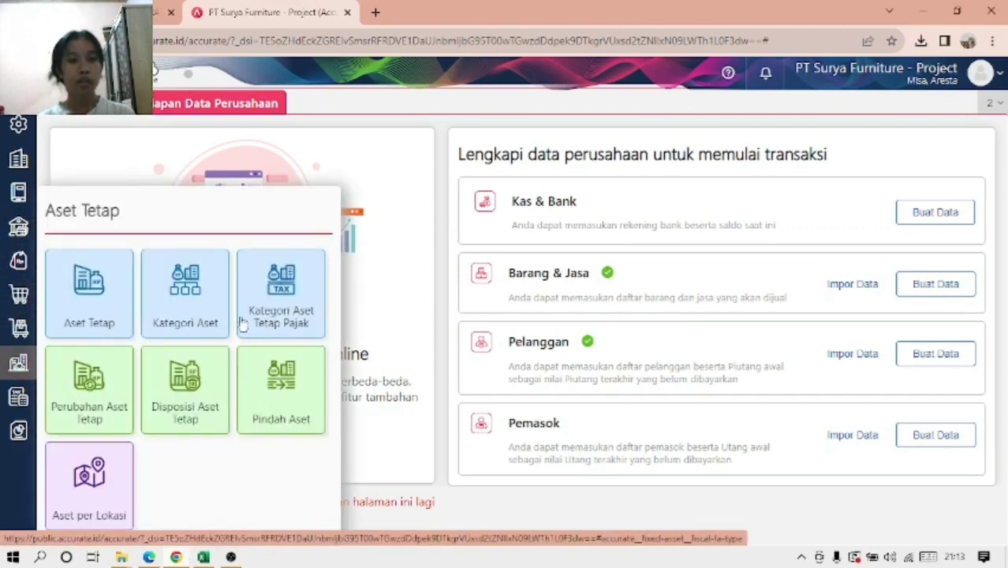
{"action": "left_click", "coordinate": [184, 327]}
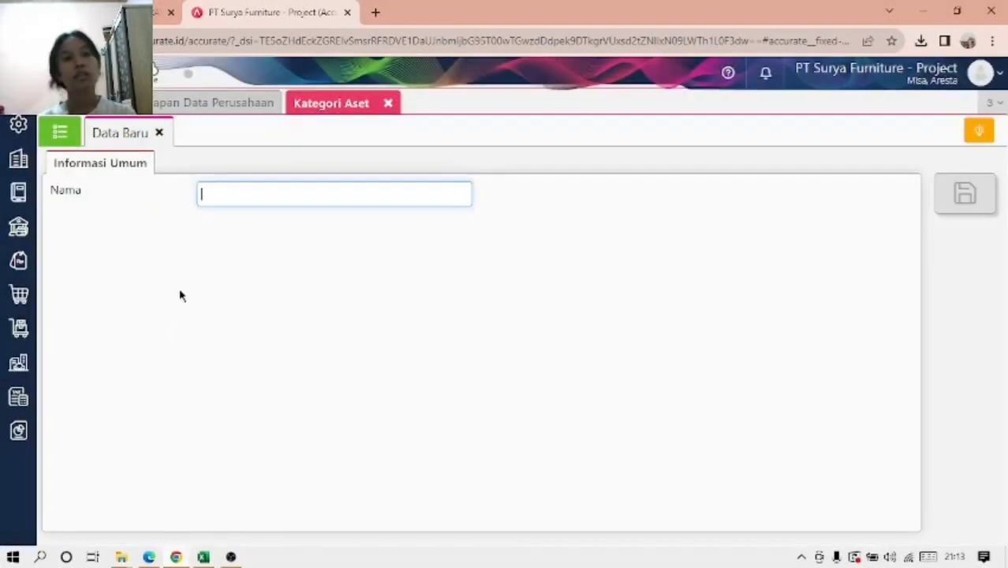
{"action": "left_click", "coordinate": [66, 127]}
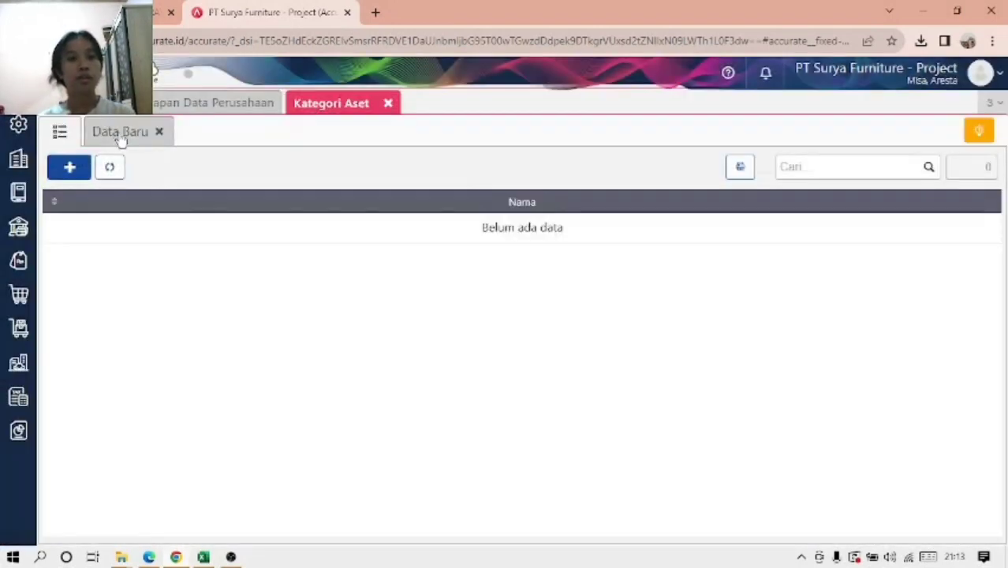
{"action": "left_click", "coordinate": [121, 134]}
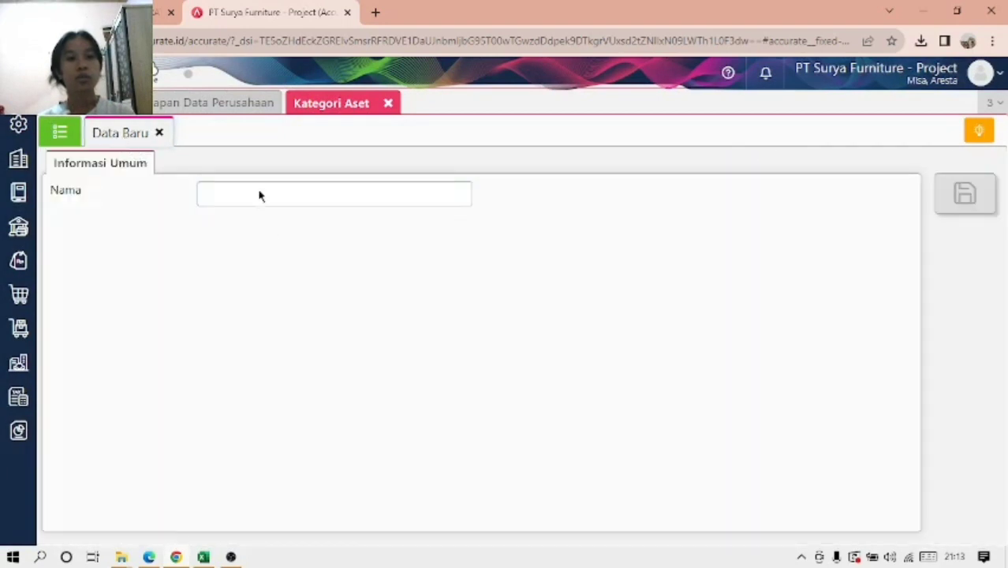
Step: Create the asset category Tanah, copying its name from the module PDF, and save it
{"action": "left_click", "coordinate": [257, 189]}
{"action": "key", "text": "Caps_Lock"}
{"action": "type", "text": "T"}
{"action": "key", "text": "Caps_Lock"}
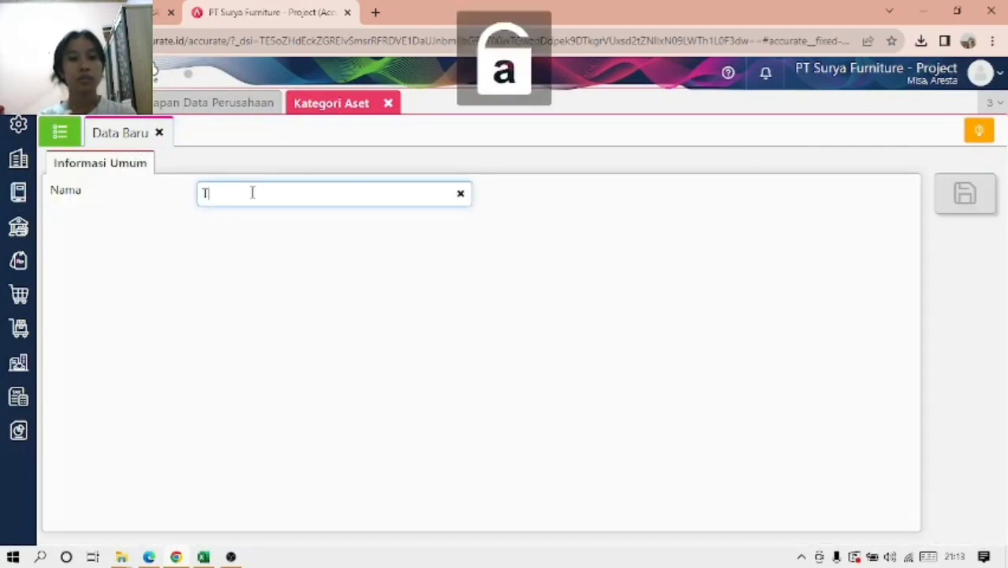
{"action": "left_click", "coordinate": [150, 558]}
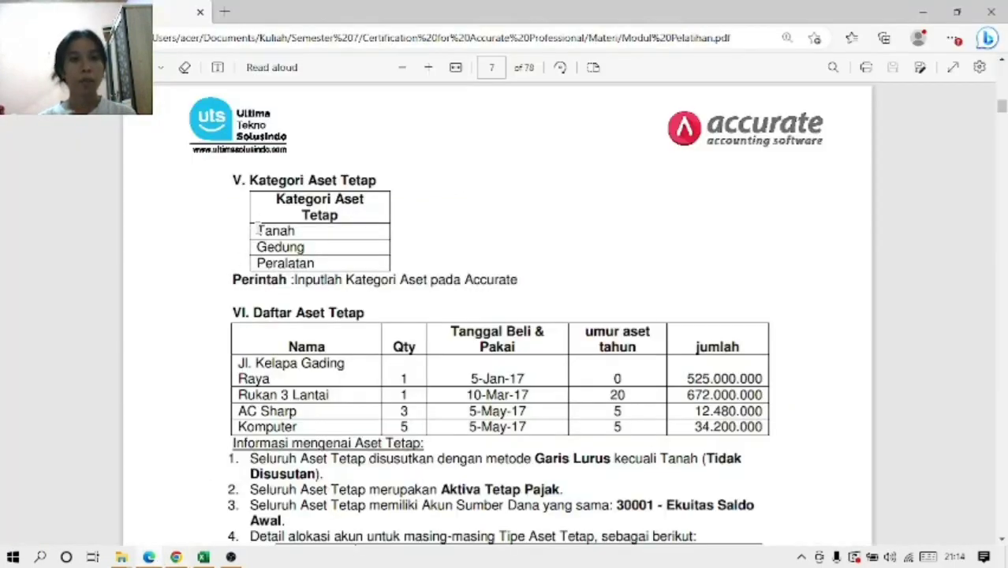
{"action": "double_click", "coordinate": [259, 230]}
{"action": "key", "text": "ctrl+c"}
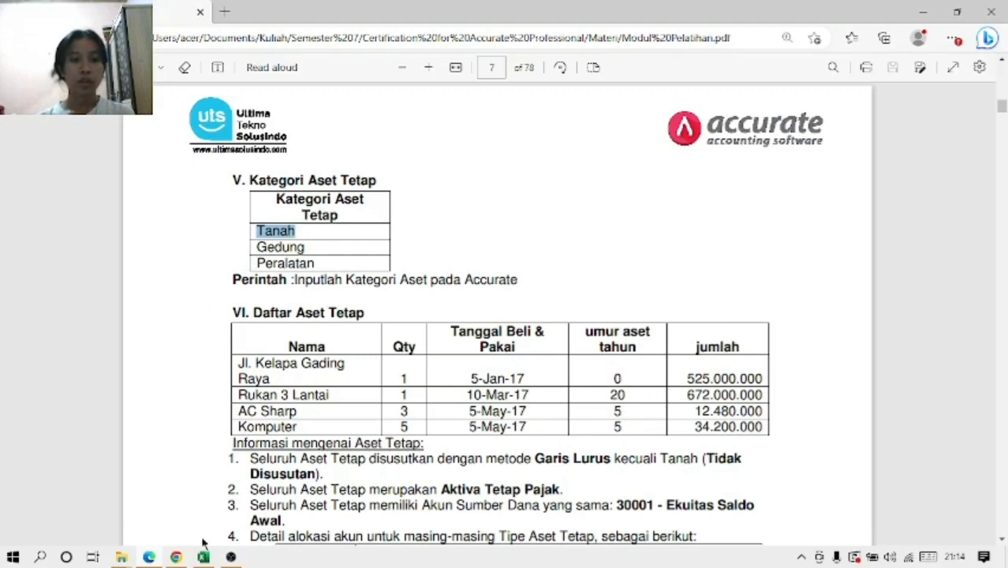
{"action": "left_click", "coordinate": [177, 558]}
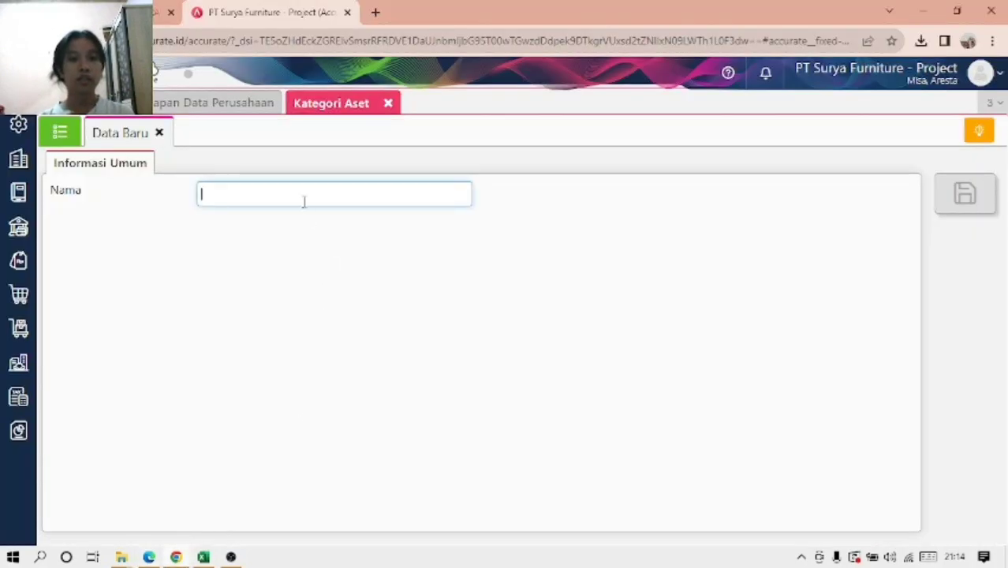
{"action": "key", "text": "ctrl+v"}
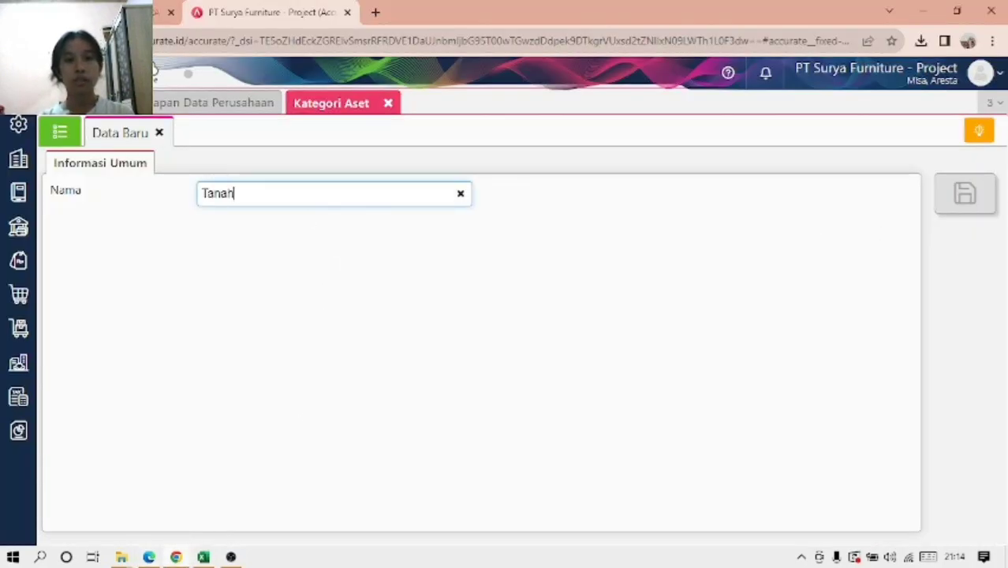
{"action": "left_click", "coordinate": [964, 194]}
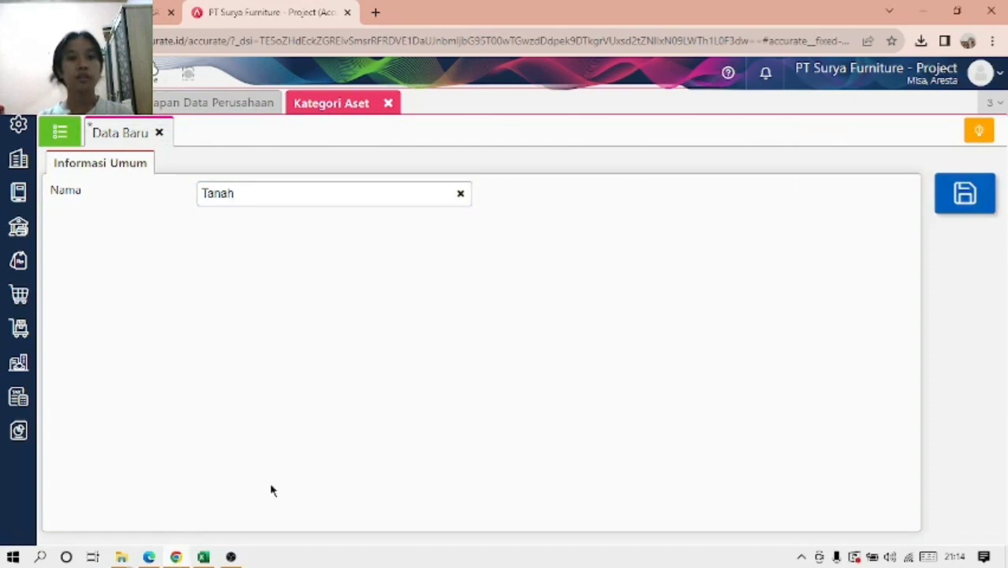
Step: Create the asset category Gedung, copying its name from the module PDF, and save it
{"action": "left_click", "coordinate": [152, 557]}
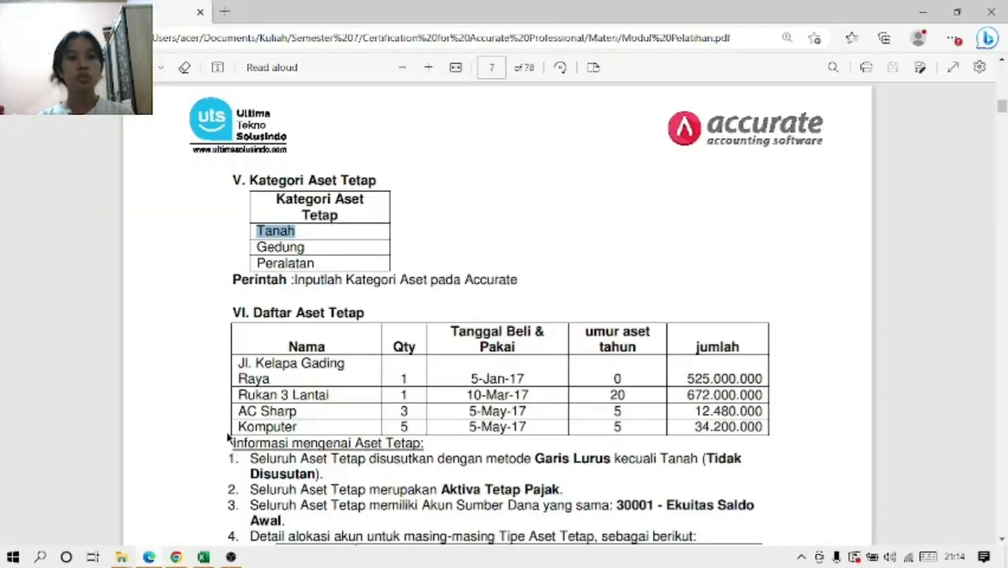
{"action": "left_click_drag", "start_coordinate": [258, 247], "coordinate": [305, 247]}
{"action": "key", "text": "ctrl+c"}
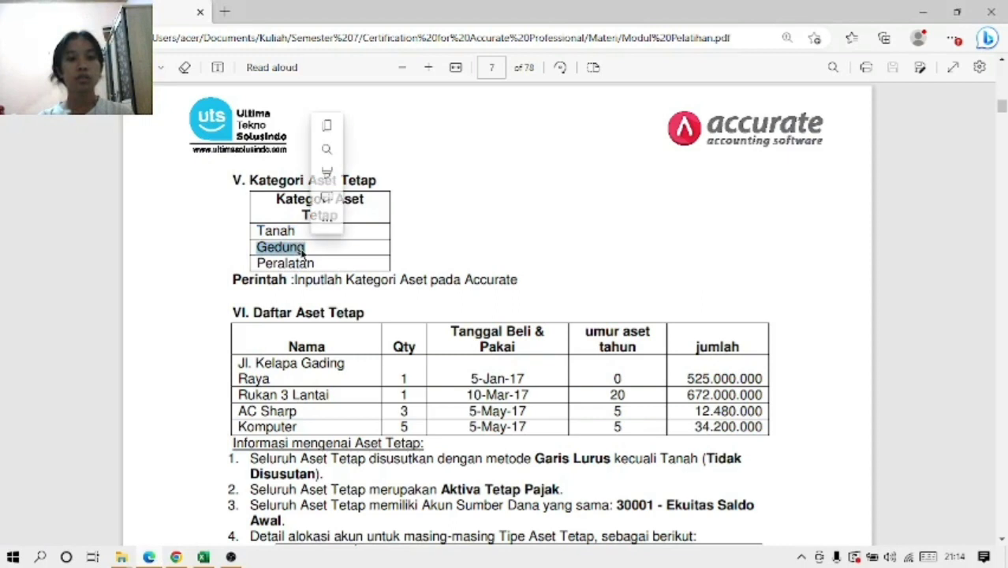
{"action": "left_click", "coordinate": [176, 557]}
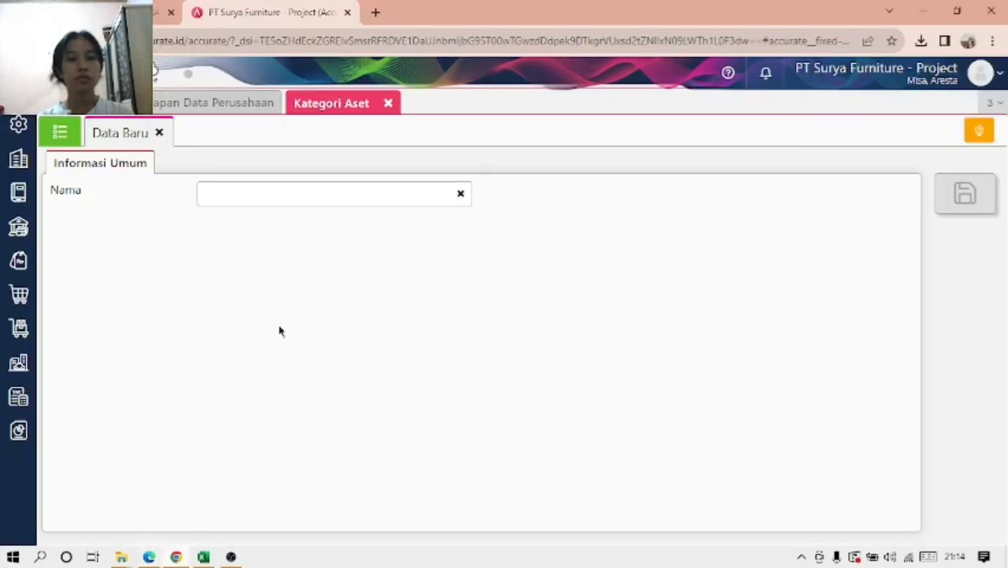
{"action": "left_click", "coordinate": [302, 197]}
{"action": "key", "text": "ctrl+v"}
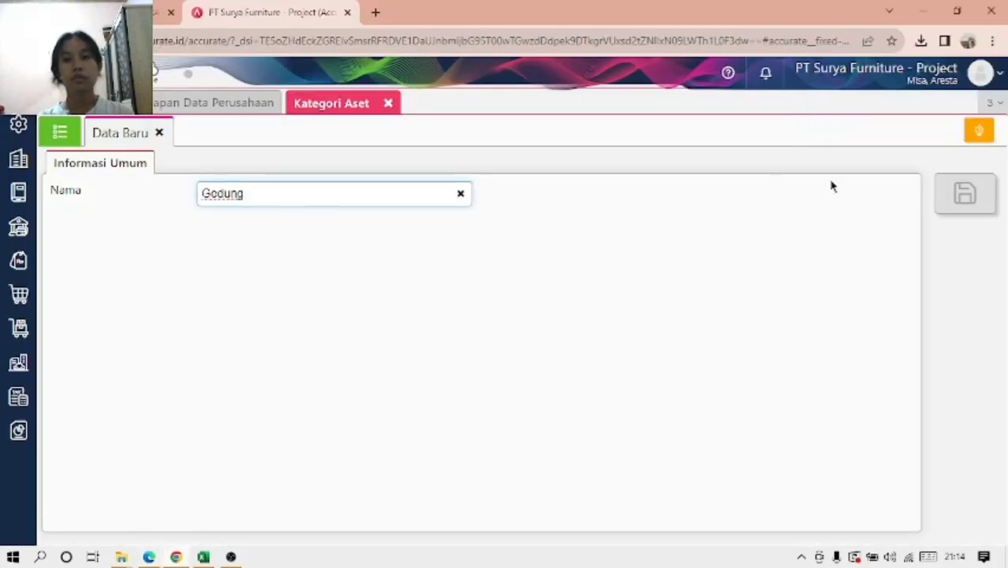
{"action": "left_click", "coordinate": [963, 203]}
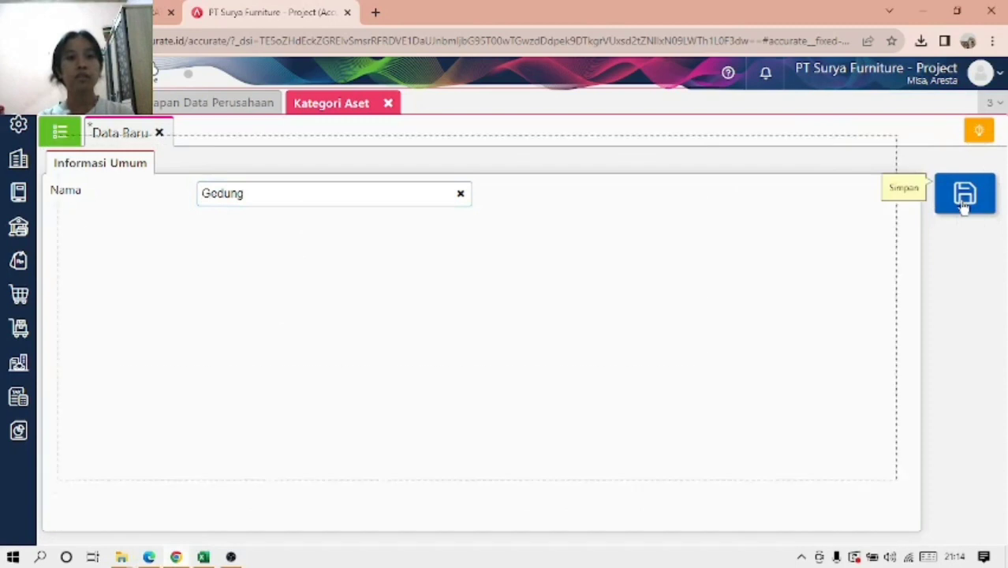
Step: Create and save the asset category Peralatan with its name copied from the module PDF, and display the Kategori Aset list
{"action": "left_click", "coordinate": [148, 557]}
{"action": "left_click_drag", "start_coordinate": [257, 263], "coordinate": [314, 263]}
{"action": "key", "text": "ctrl+c"}
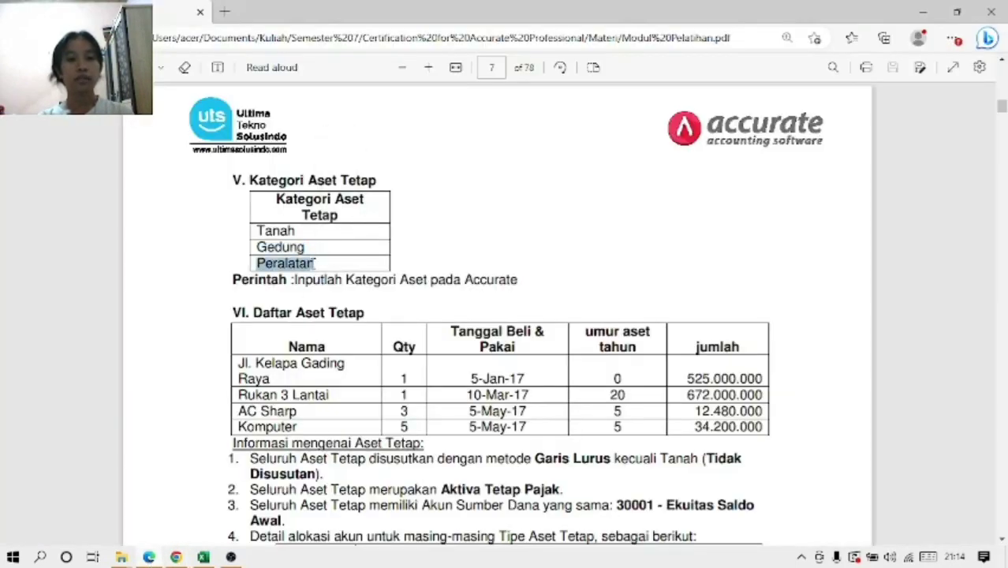
{"action": "left_click", "coordinate": [176, 557]}
{"action": "left_click", "coordinate": [326, 198]}
{"action": "key", "text": "ctrl+v"}
{"action": "left_click", "coordinate": [969, 212]}
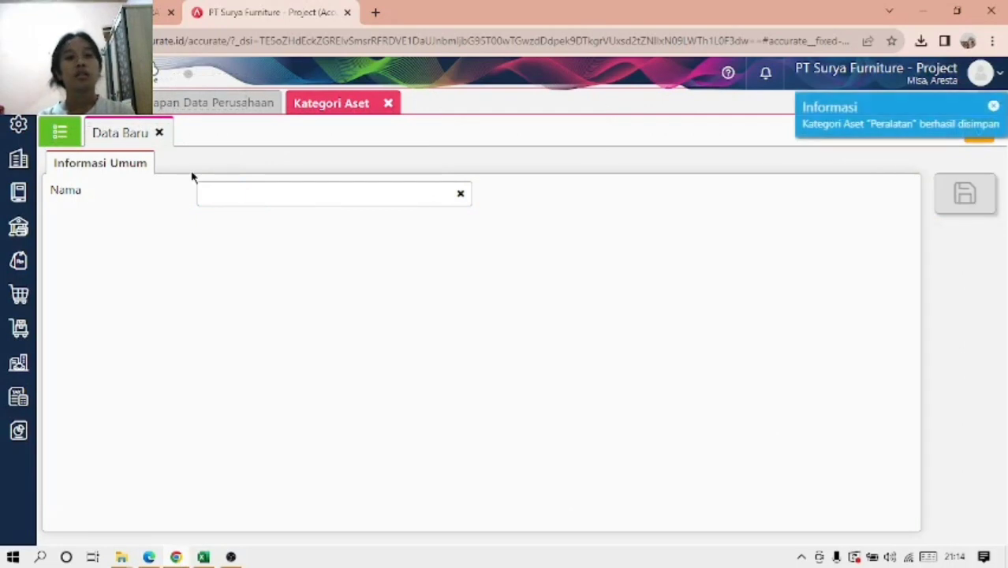
{"action": "left_click", "coordinate": [67, 137]}
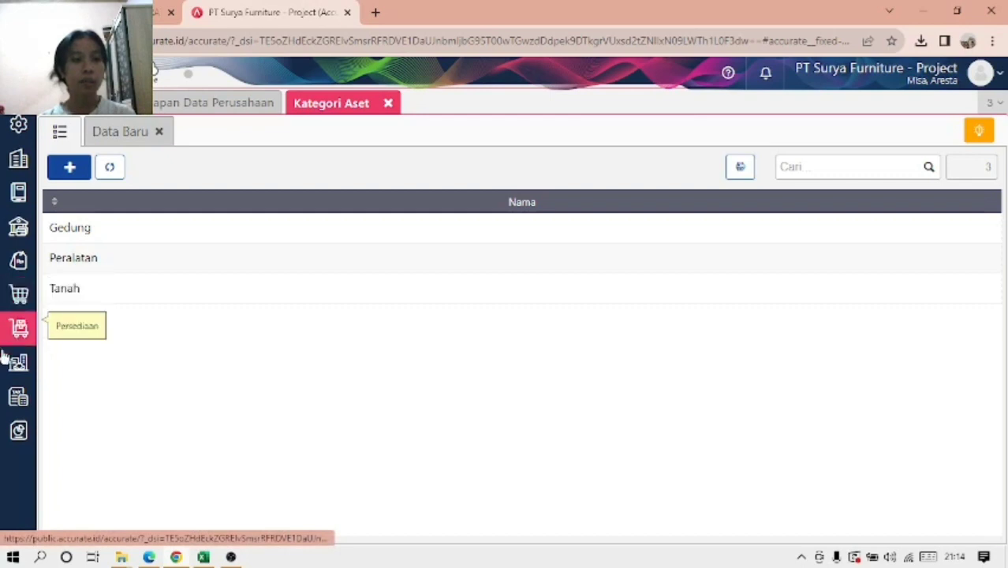
Step: Open the Aset Tetap list, close its blank new record, and start importing fixed assets from an Excel file
{"action": "left_click", "coordinate": [4, 375]}
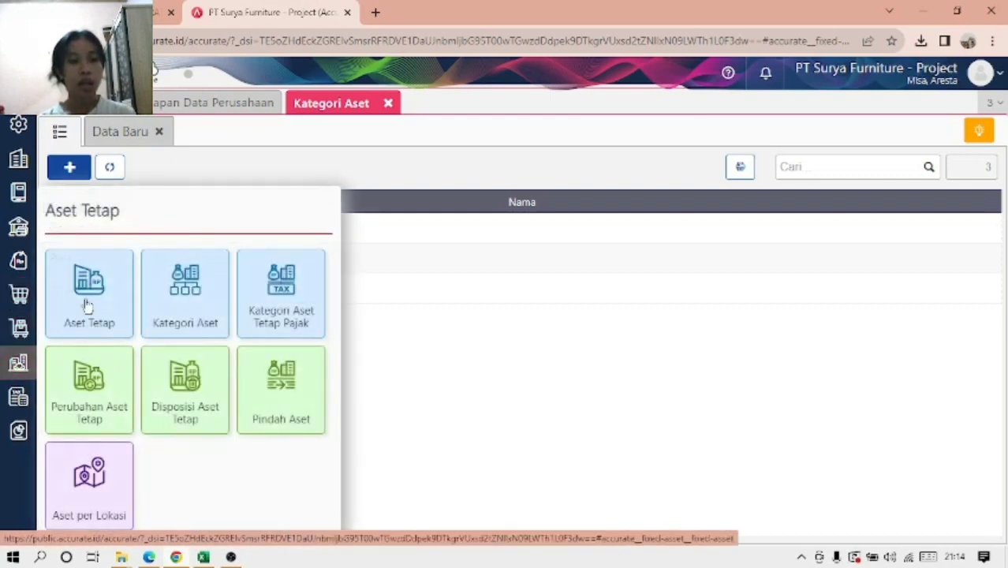
{"action": "left_click", "coordinate": [88, 303]}
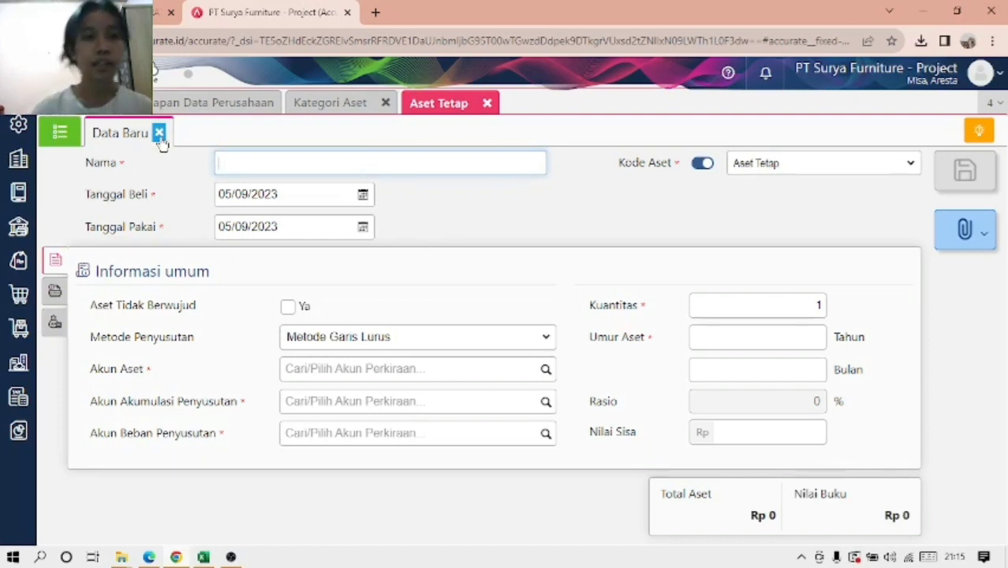
{"action": "left_click", "coordinate": [159, 132]}
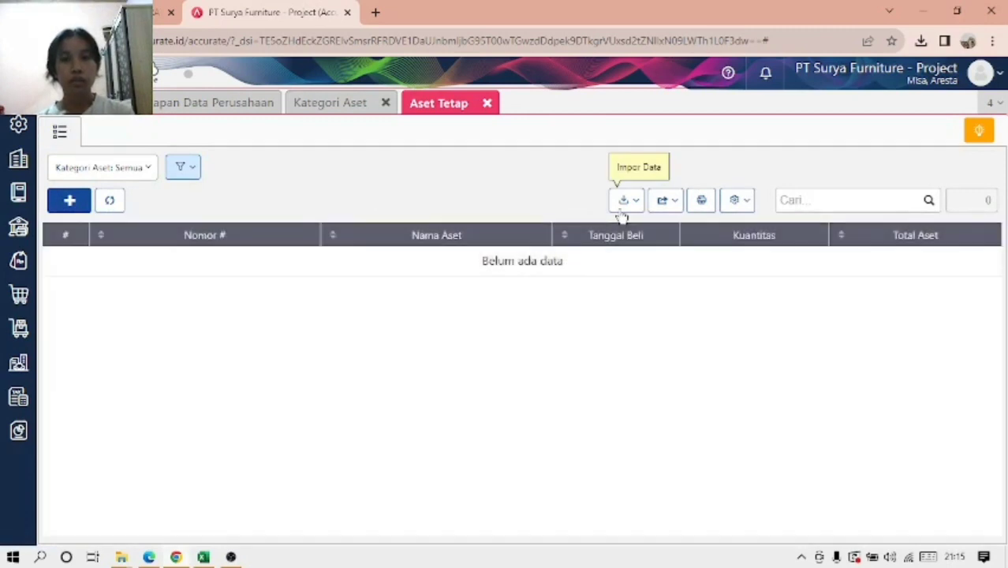
{"action": "left_click", "coordinate": [624, 207]}
{"action": "left_click", "coordinate": [618, 230]}
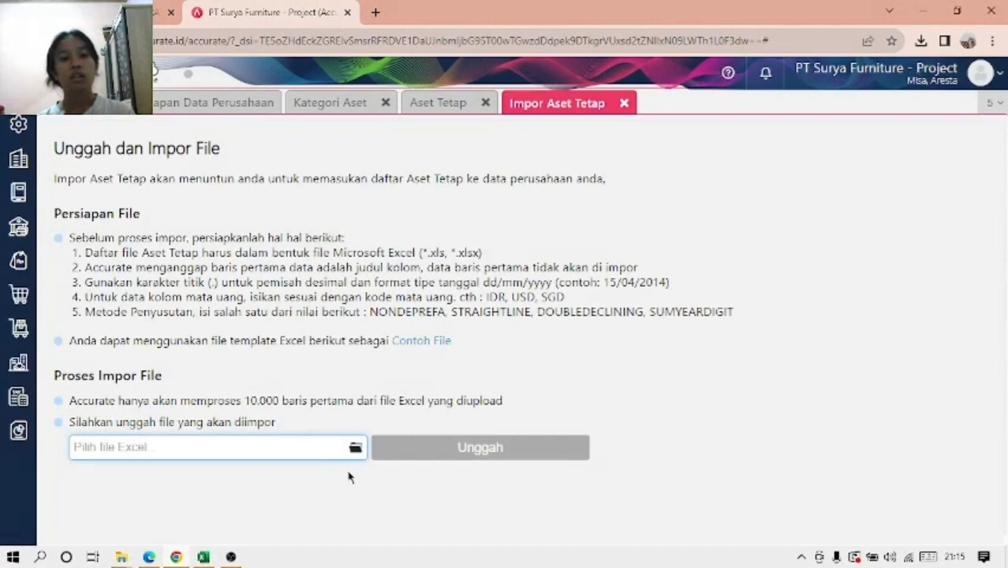
Step: Upload 5.Daftar Aset Tetap.xls, accept the column mapping and data preview, and complete the fixed asset import
{"action": "left_click", "coordinate": [355, 448]}
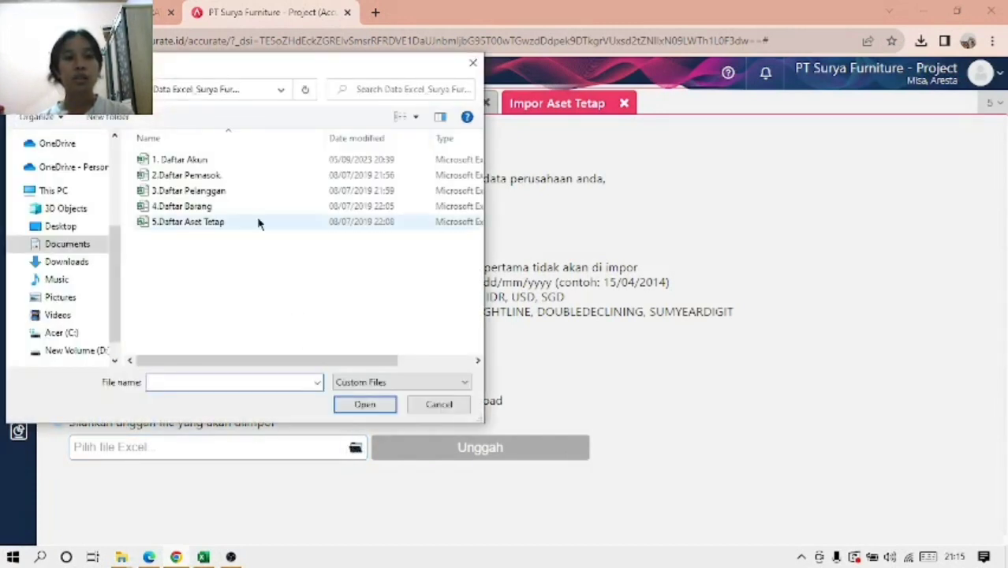
{"action": "double_click", "coordinate": [260, 224]}
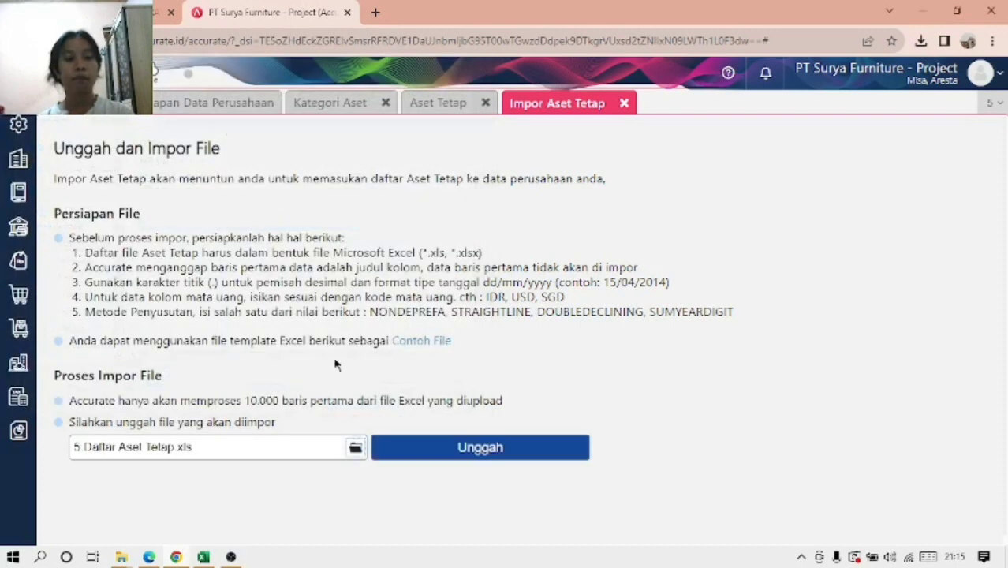
{"action": "left_click", "coordinate": [437, 448]}
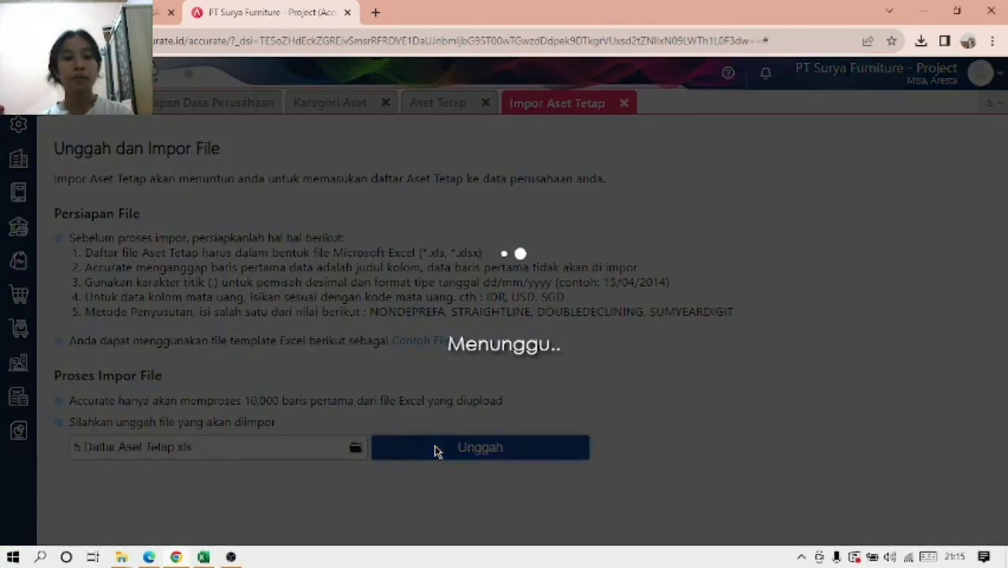
{"action": "left_click", "coordinate": [923, 526]}
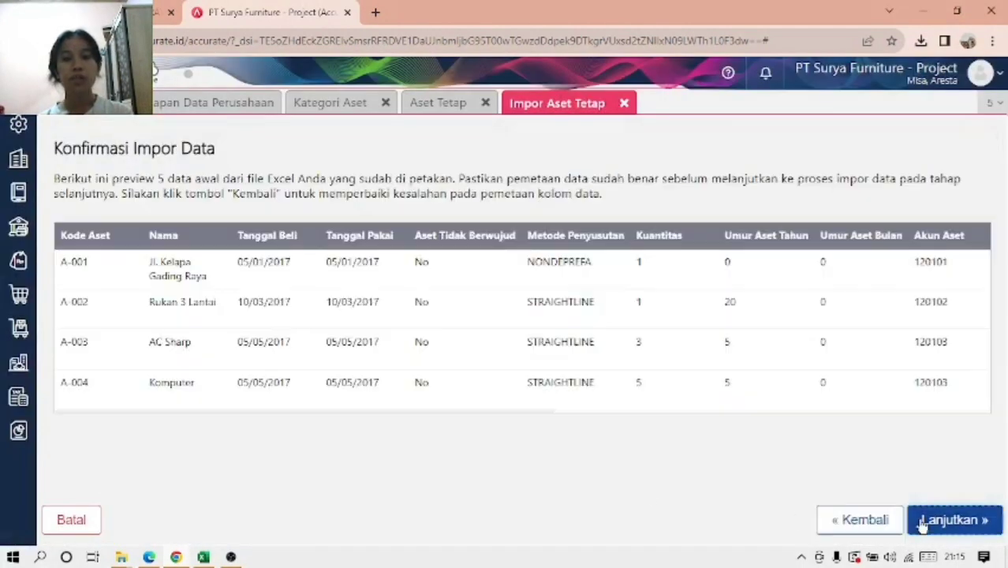
{"action": "left_click", "coordinate": [939, 524]}
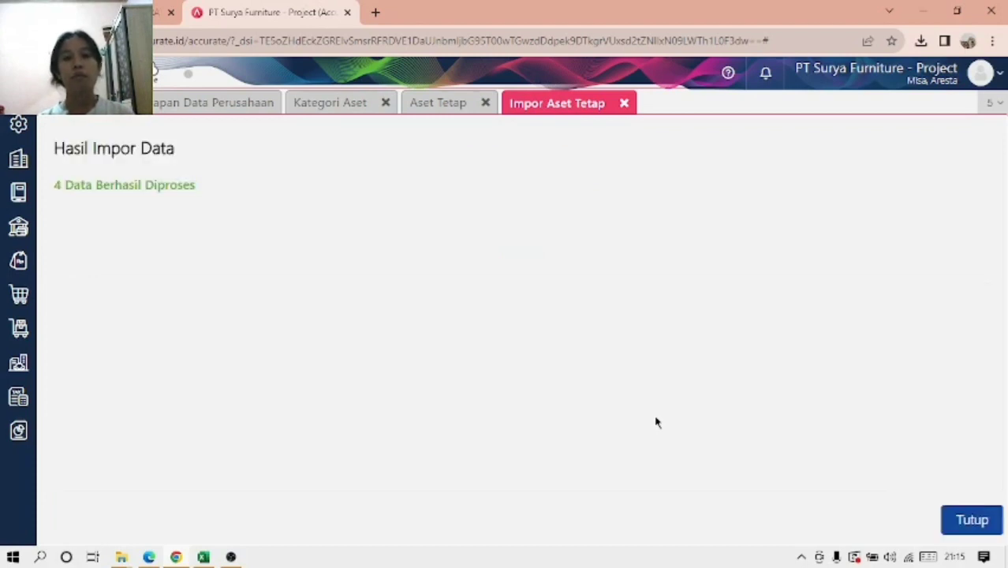
{"action": "left_click", "coordinate": [971, 530]}
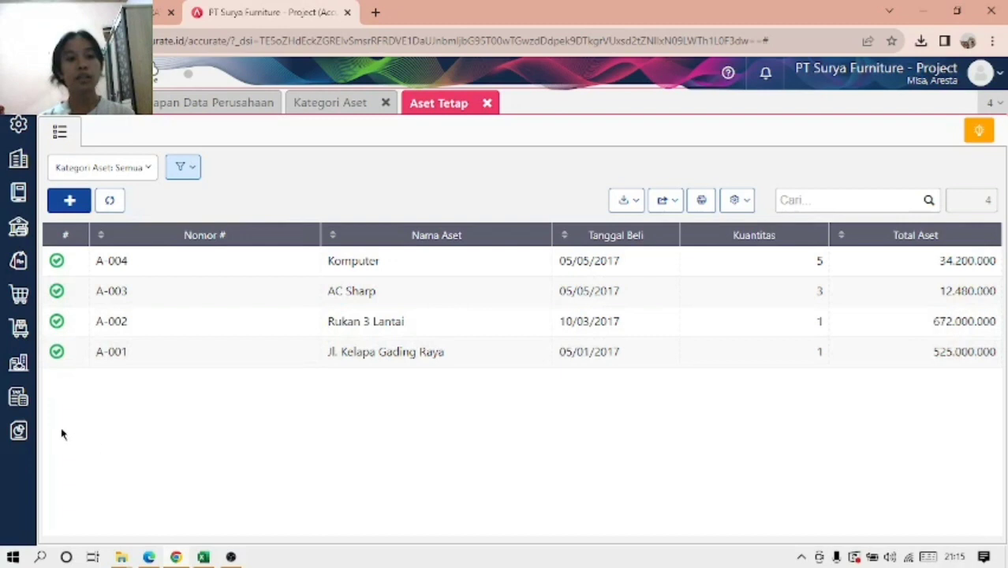
Step: Generate the Neraca (Induk Skontro) financial report as of 31/12/2018 and review its asset, liability and equity sections
{"action": "left_click", "coordinate": [19, 430]}
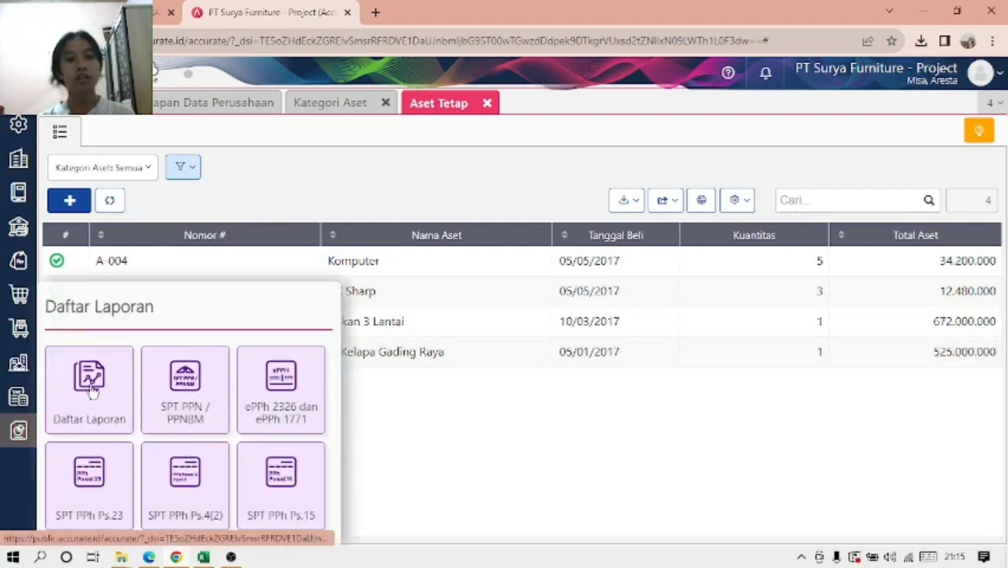
{"action": "left_click", "coordinate": [90, 389]}
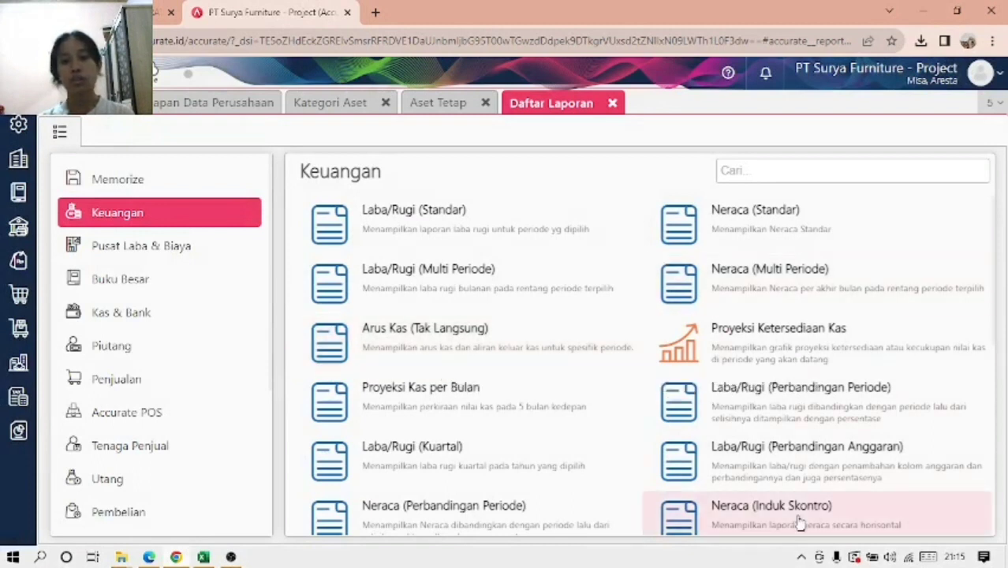
{"action": "left_click", "coordinate": [799, 523]}
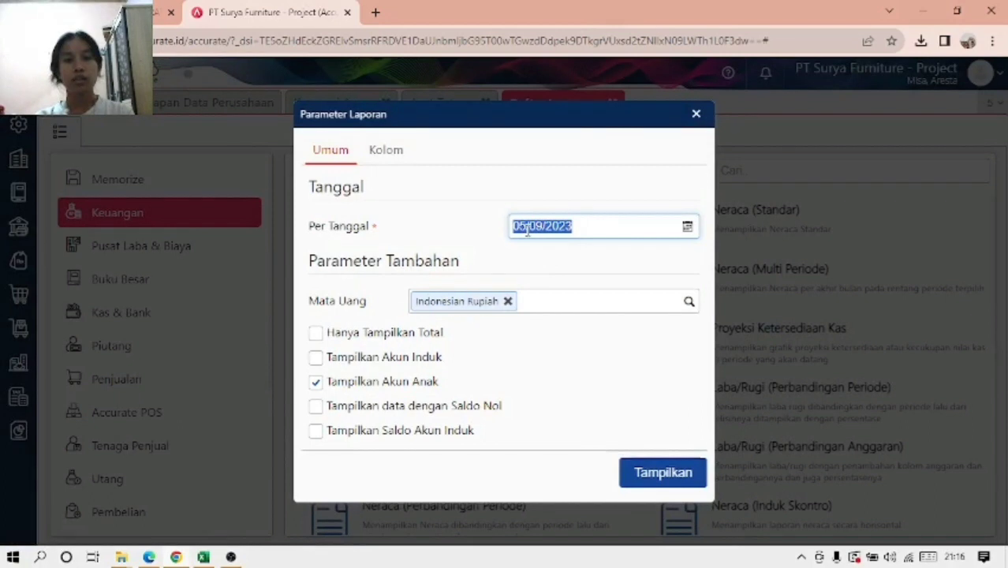
{"action": "type", "text": "31/12/"}
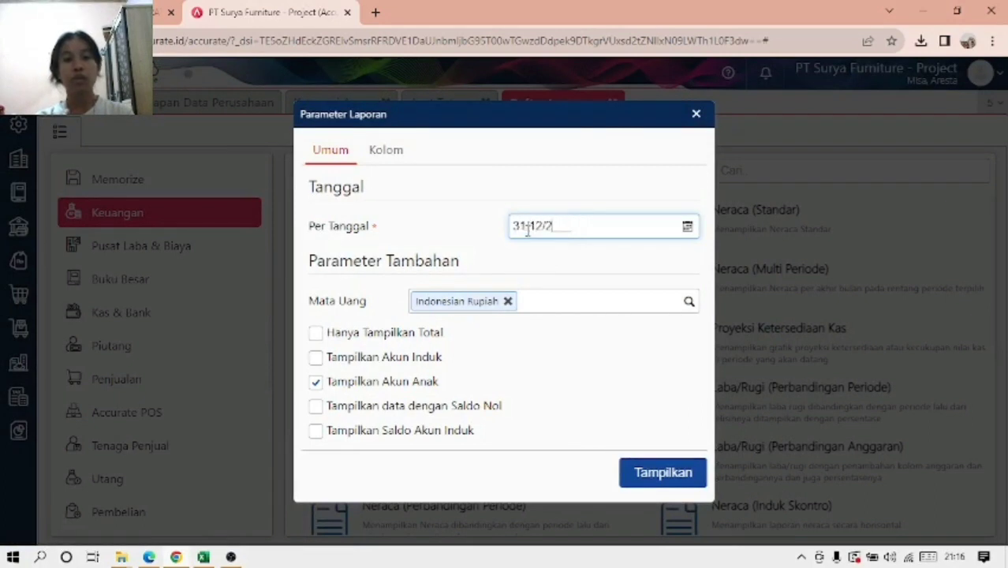
{"action": "type", "text": "2018"}
{"action": "left_click", "coordinate": [672, 473]}
{"action": "scroll", "coordinate": [596, 393], "scroll_direction": "down", "scroll_amount": 6}
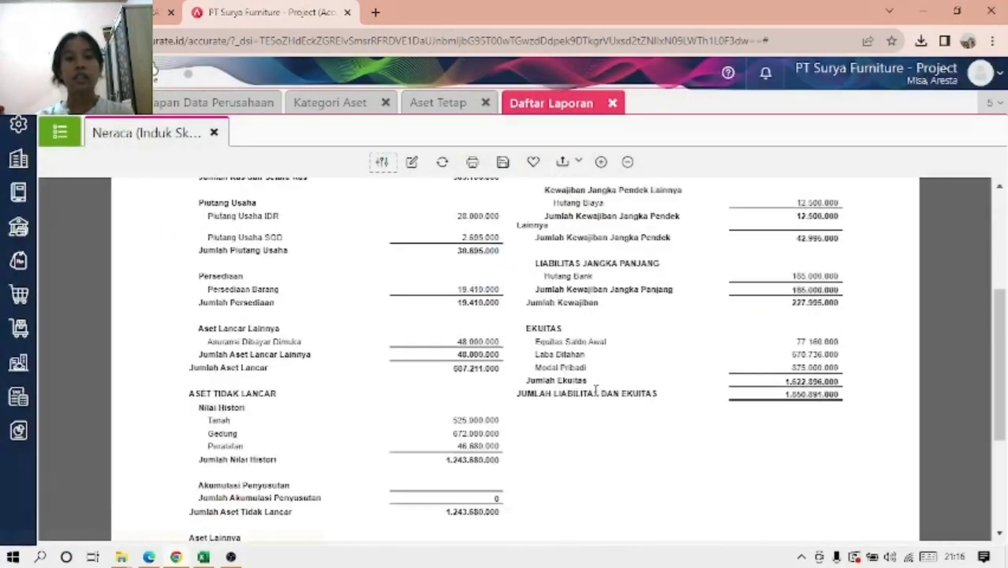
{"action": "scroll", "coordinate": [597, 396], "scroll_direction": "up", "scroll_amount": 6}
{"action": "scroll", "coordinate": [597, 396], "scroll_direction": "down", "scroll_amount": 6}
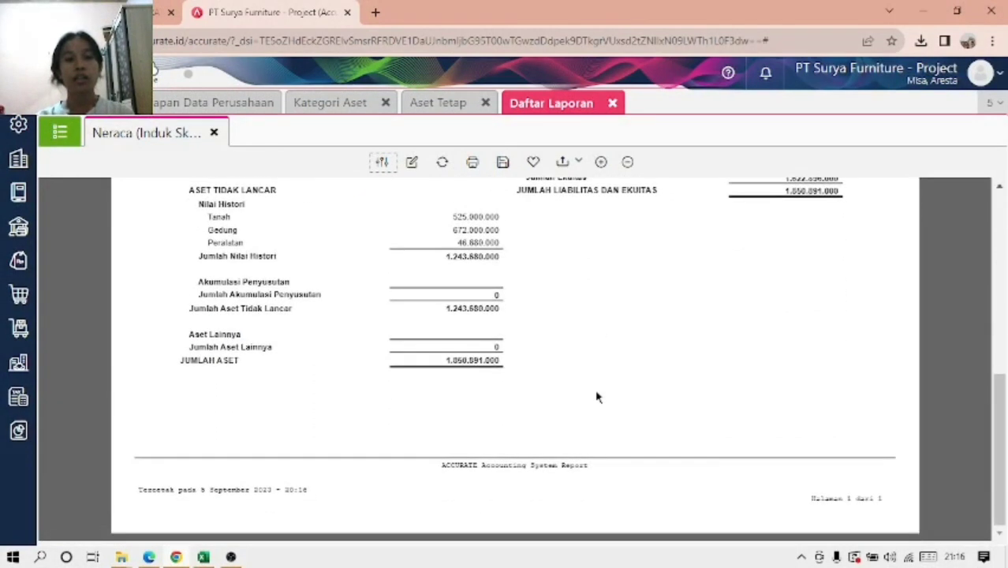
{"action": "scroll", "coordinate": [598, 397], "scroll_direction": "up", "scroll_amount": 1}
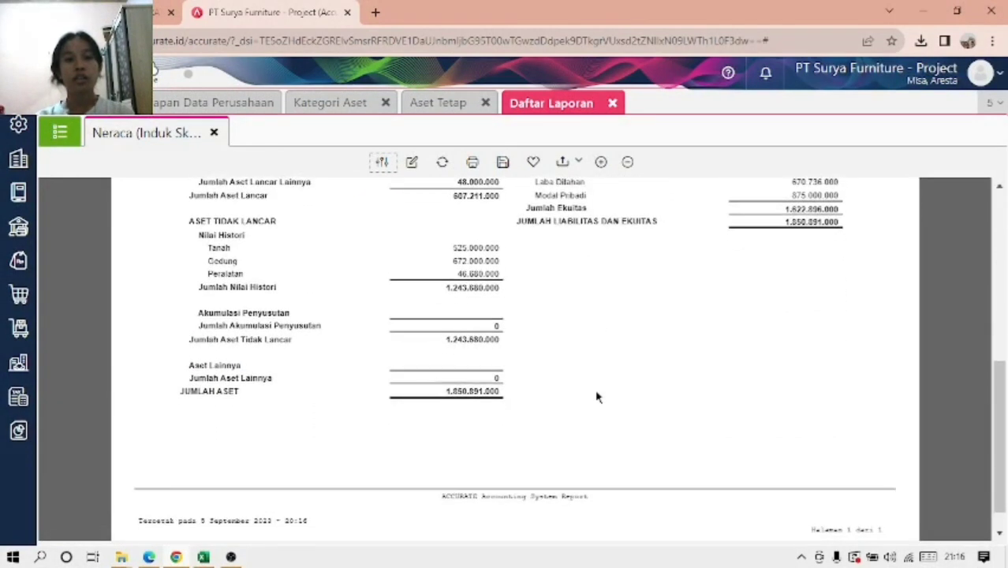
Step: Open a new Proses Akhir Bulan record and set its period to Desember 2018
{"action": "left_click", "coordinate": [7, 162]}
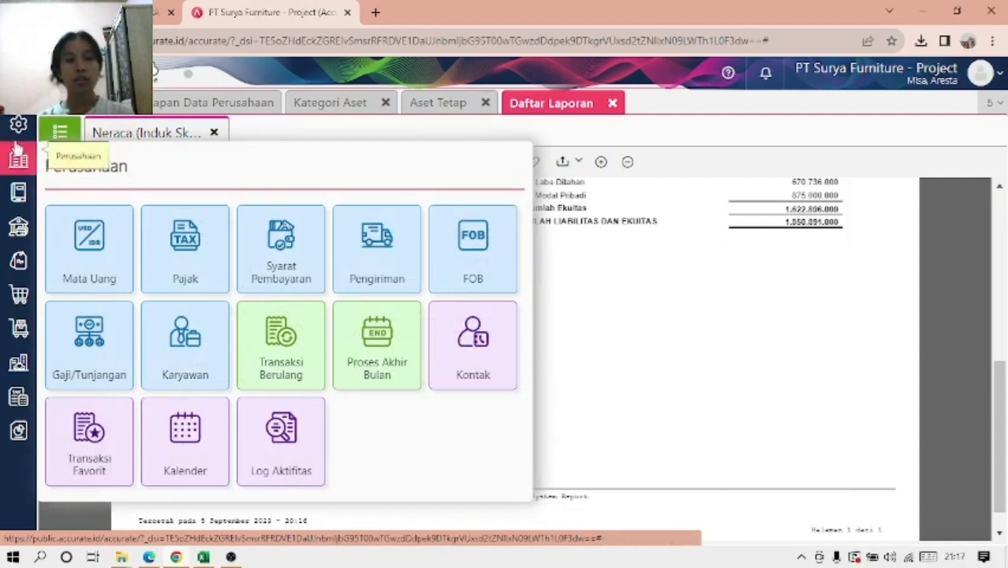
{"action": "left_click", "coordinate": [351, 339]}
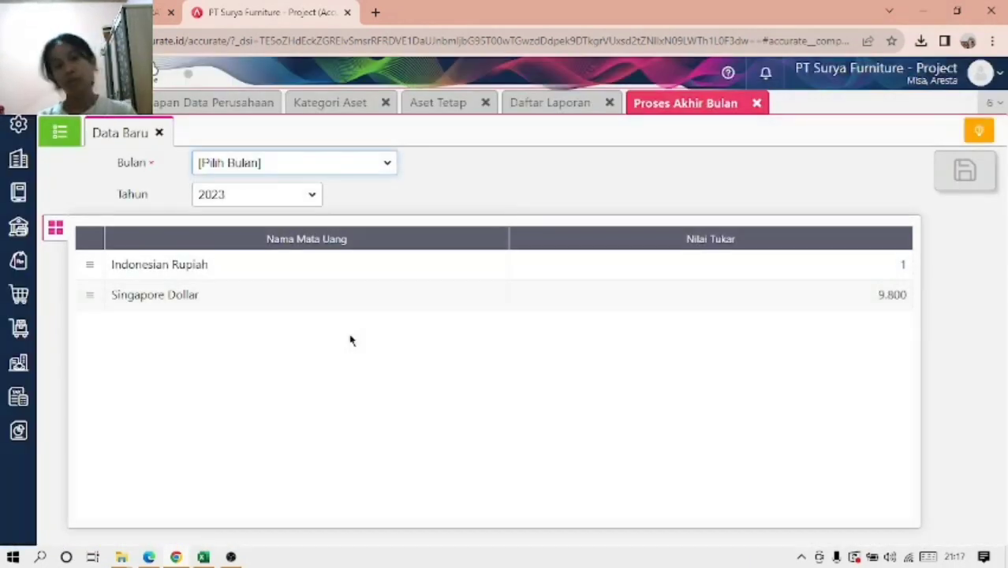
{"action": "left_click", "coordinate": [267, 166]}
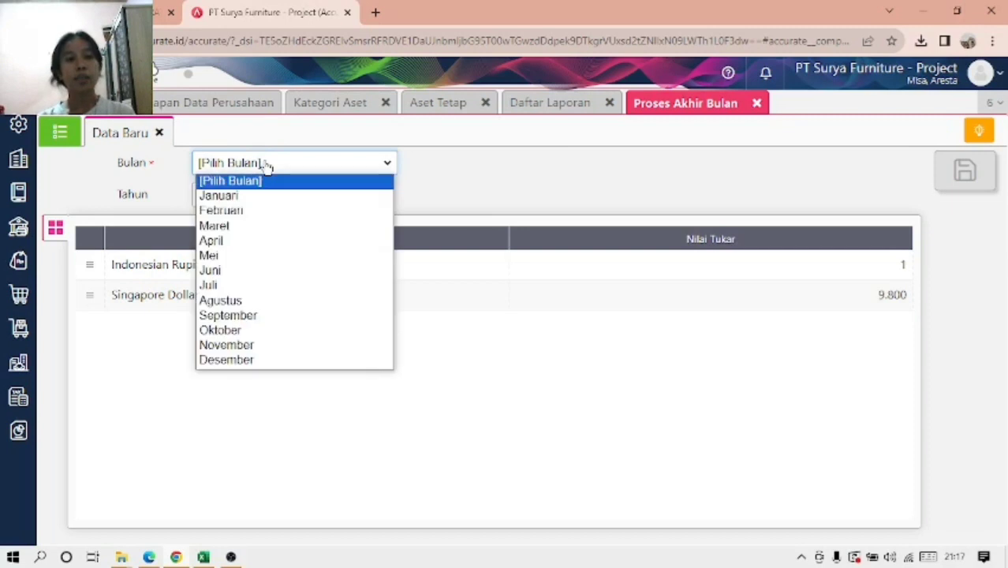
{"action": "left_click", "coordinate": [284, 361]}
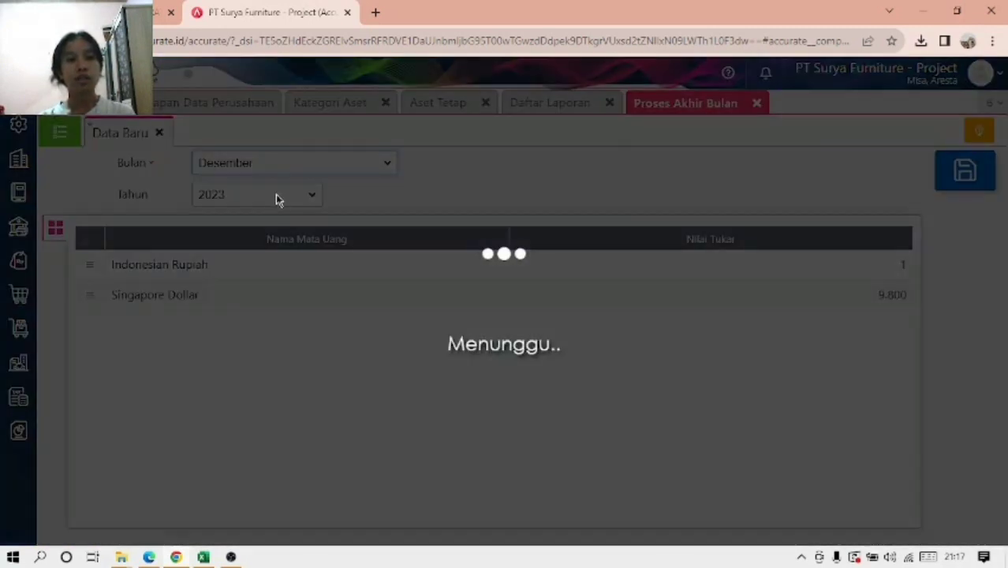
{"action": "left_click", "coordinate": [275, 194]}
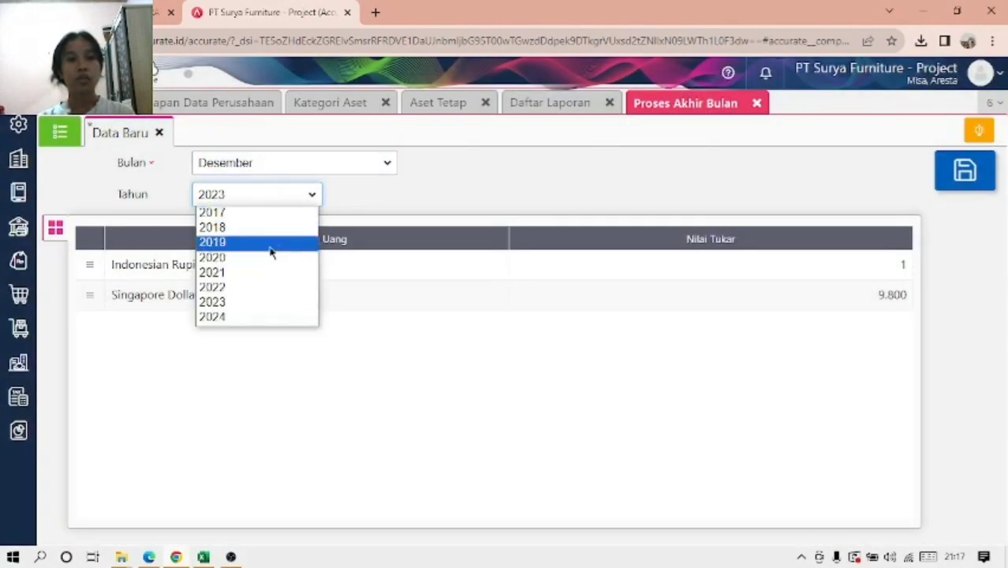
{"action": "left_click", "coordinate": [272, 228]}
Step: Check the month-end date and SGD rate in Modul Pelatihan.pdf in Edge, and save the month-end process in Accurate Online
{"action": "left_click", "coordinate": [149, 557]}
{"action": "key", "text": "ctrl+f"}
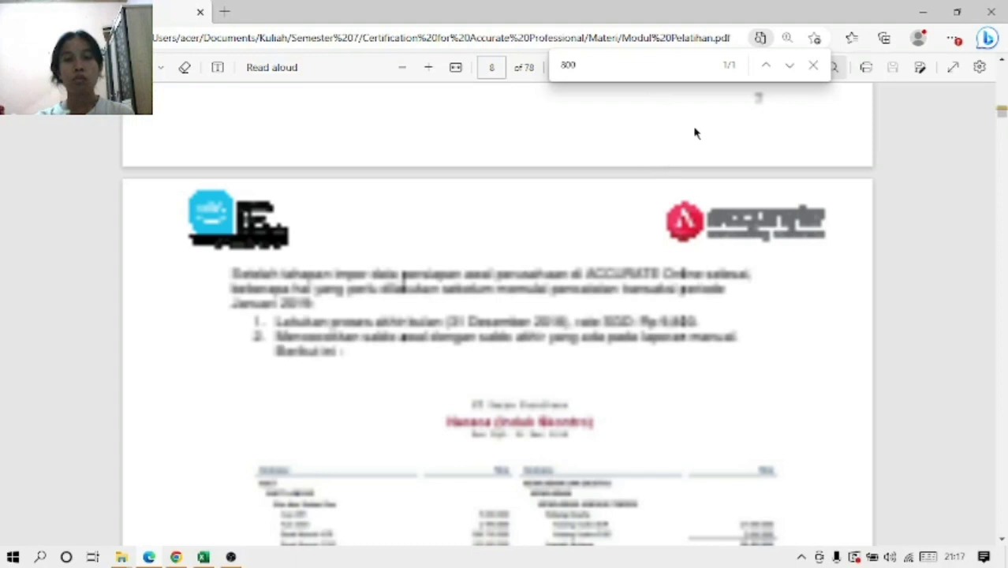
{"action": "left_click", "coordinate": [810, 66]}
{"action": "scroll", "coordinate": [761, 213], "scroll_direction": "down", "scroll_amount": 1}
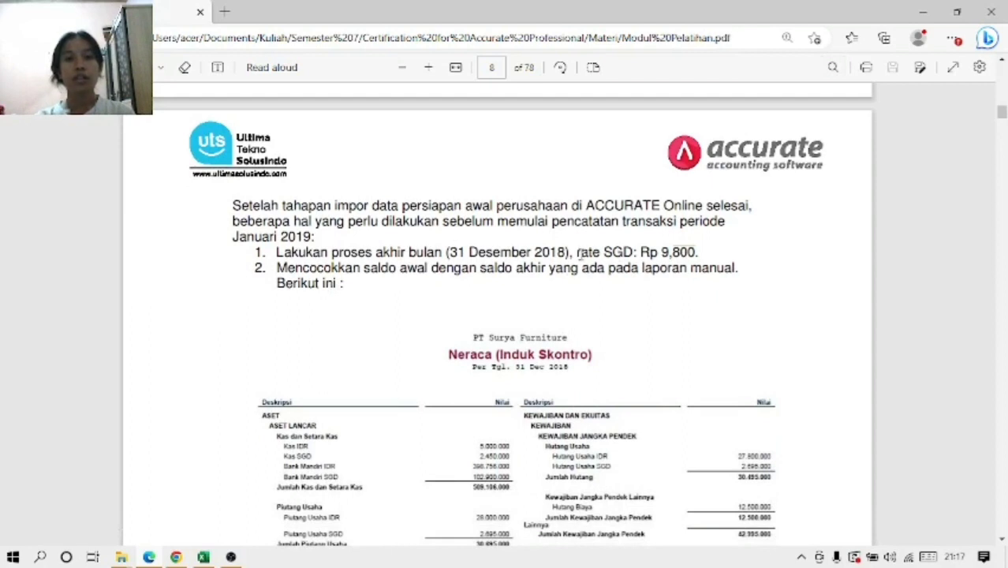
{"action": "left_click", "coordinate": [174, 557]}
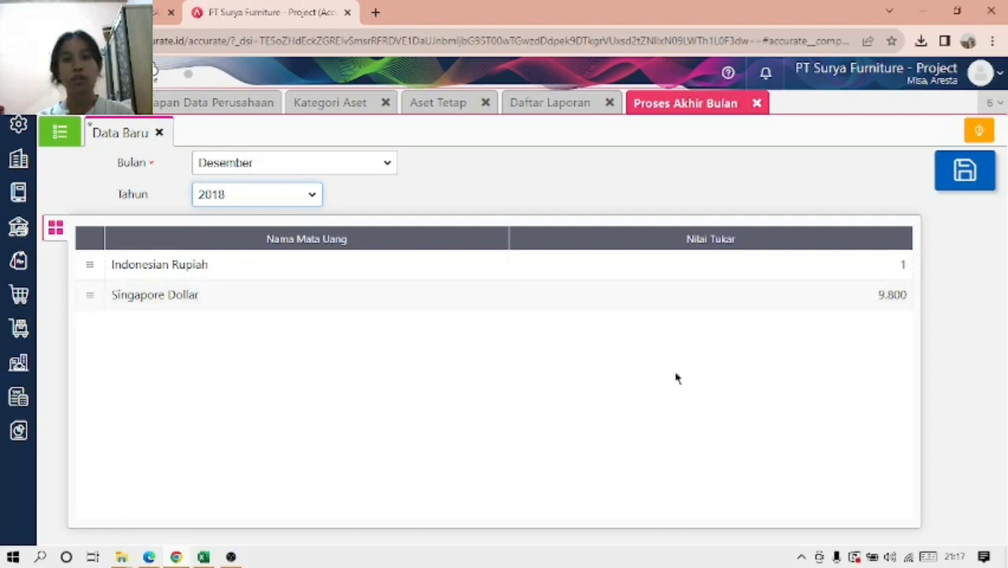
{"action": "left_click", "coordinate": [149, 557]}
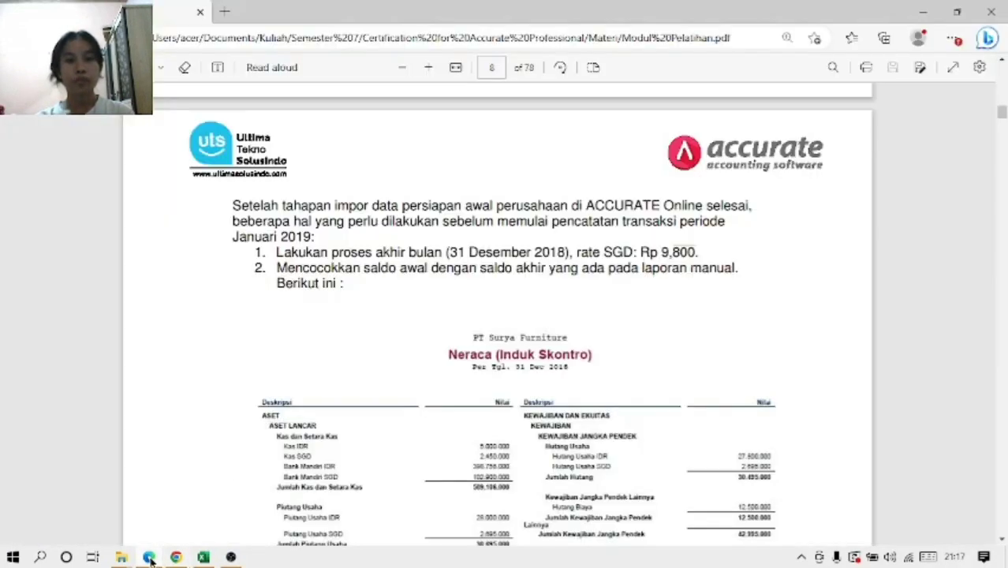
{"action": "left_click", "coordinate": [149, 557]}
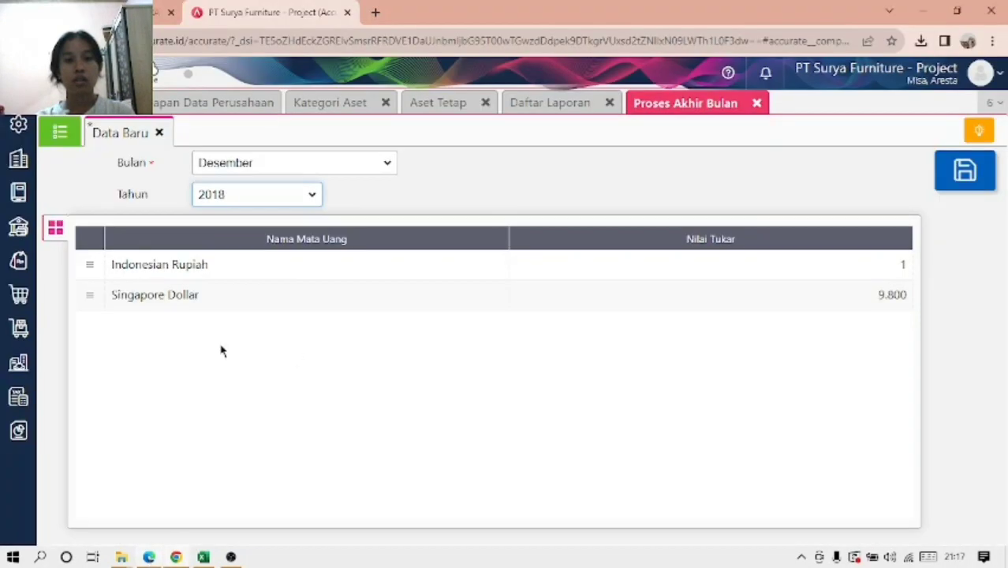
{"action": "left_click", "coordinate": [947, 190]}
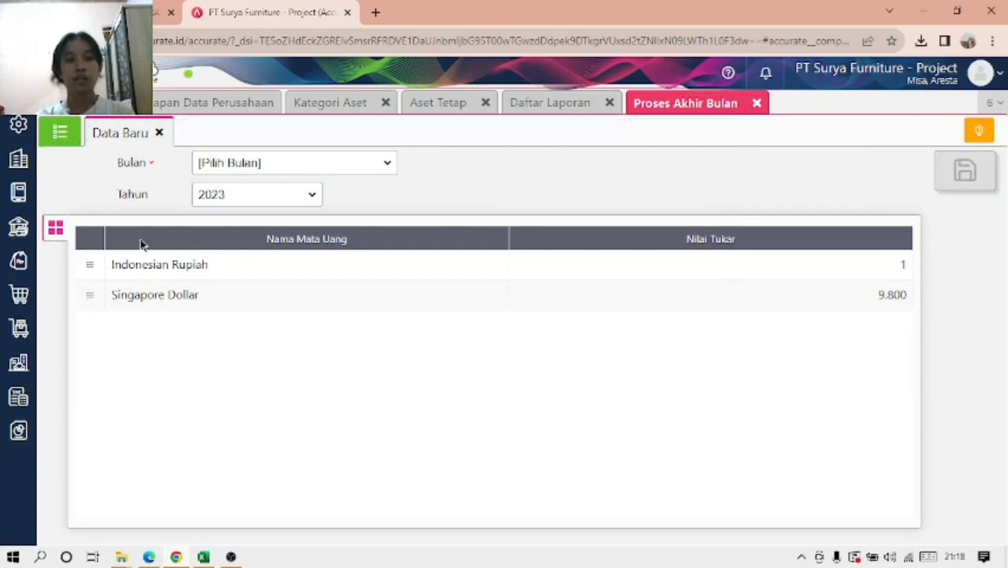
Step: Return to the open Neraca (Induk Skontro) report, refresh its data, and view the accumulated depreciation and total assets
{"action": "left_click", "coordinate": [19, 430]}
{"action": "left_click", "coordinate": [82, 401]}
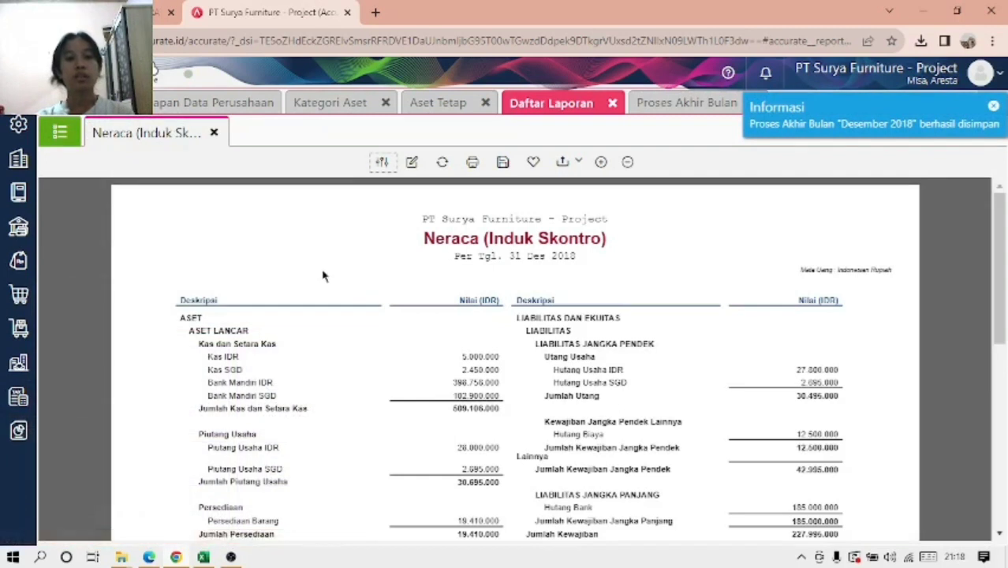
{"action": "left_click", "coordinate": [442, 161]}
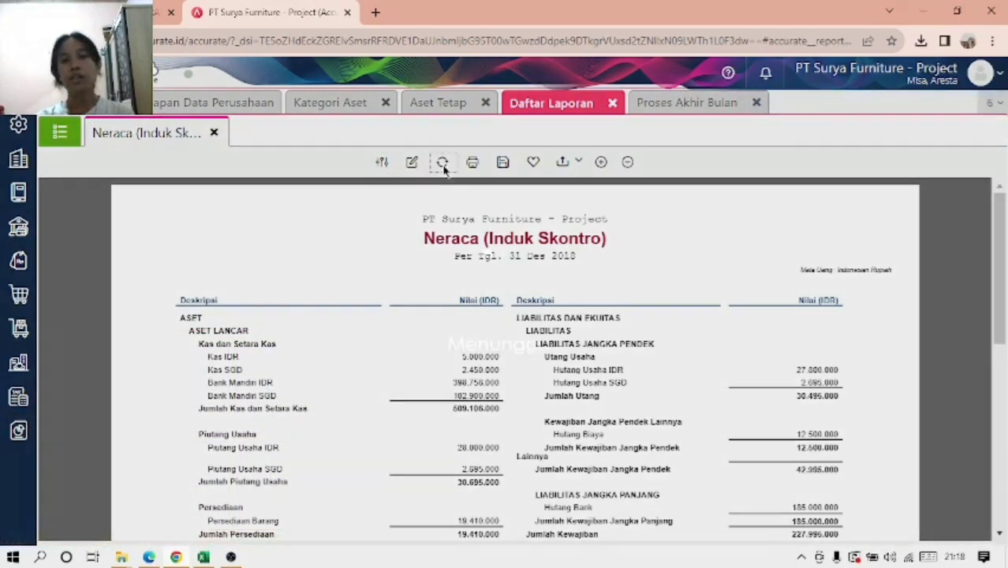
{"action": "scroll", "coordinate": [474, 316], "scroll_direction": "down", "scroll_amount": 5}
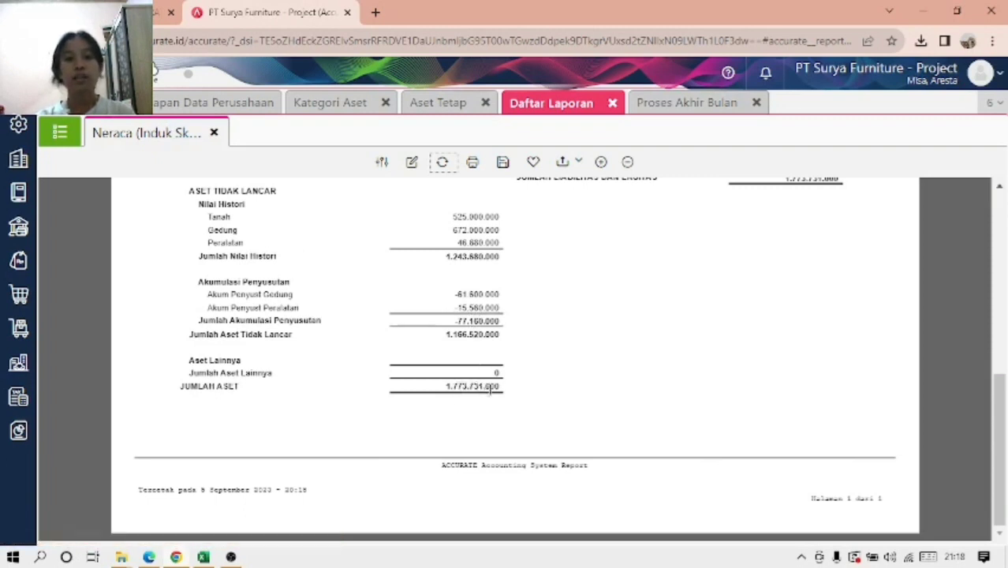
Step: Compare the Neraca in Modul Pelatihan.pdf in Edge with the refreshed report in Accurate Online, checking depreciation and JUMLAH ASET
{"action": "left_click", "coordinate": [149, 557]}
{"action": "scroll", "coordinate": [309, 422], "scroll_direction": "down", "scroll_amount": 10}
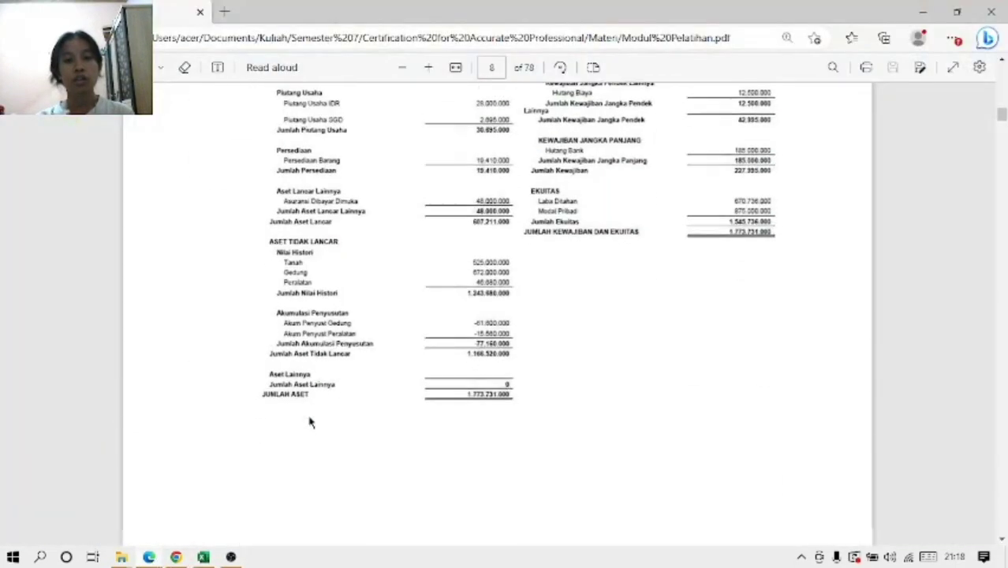
{"action": "scroll", "coordinate": [309, 423], "scroll_direction": "down", "scroll_amount": 1}
{"action": "scroll", "coordinate": [382, 394], "scroll_direction": "up", "scroll_amount": 3, "text": "ctrl"}
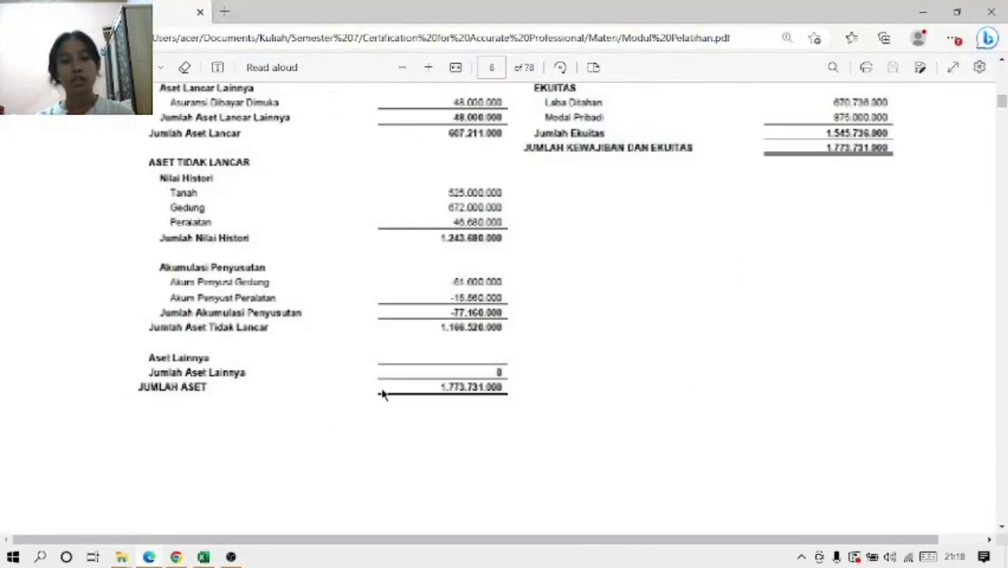
{"action": "left_click", "coordinate": [176, 557]}
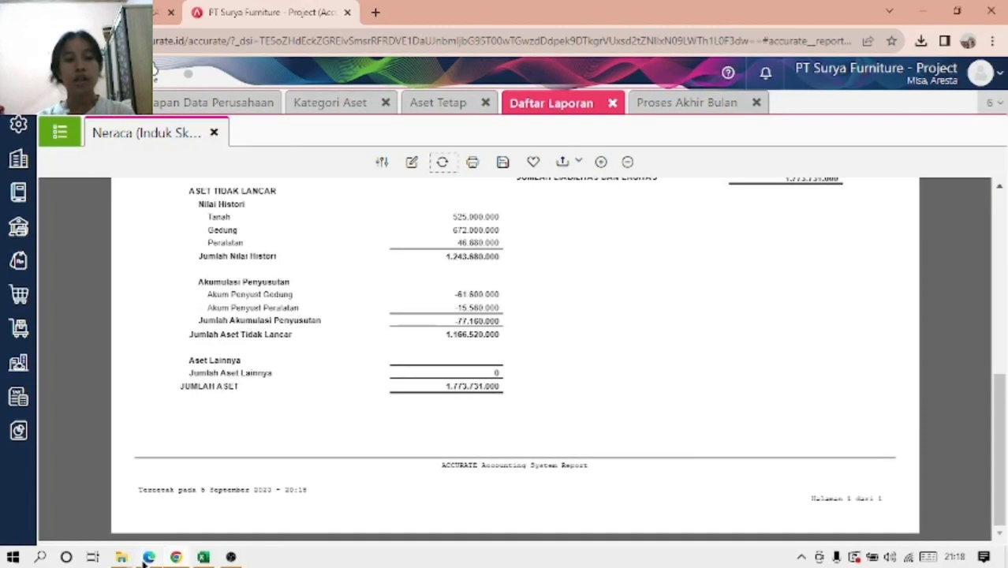
{"action": "left_click", "coordinate": [148, 557]}
{"action": "left_click", "coordinate": [148, 557]}
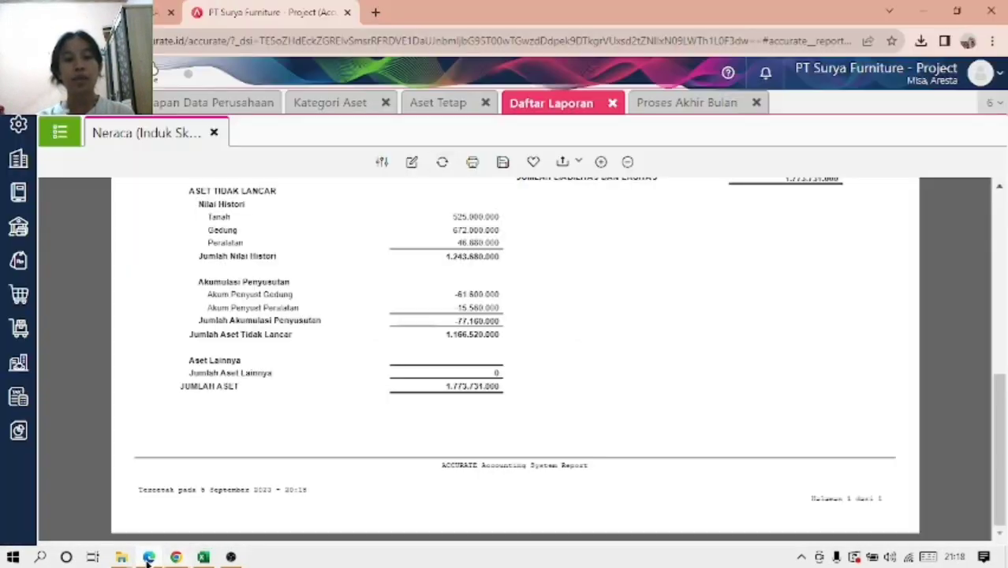